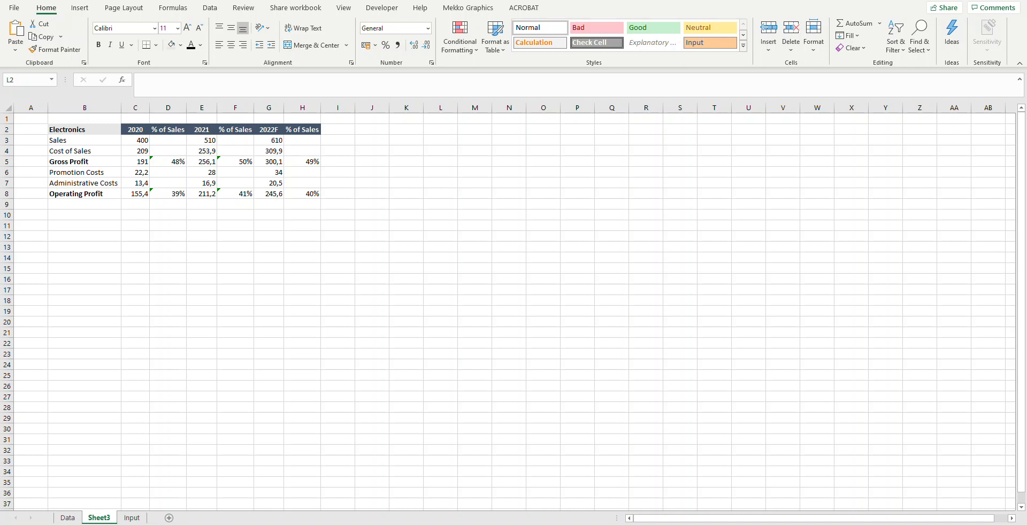
Step: Switch the business segment selector in cell B2 to Smart Phones
left_click(84, 129)
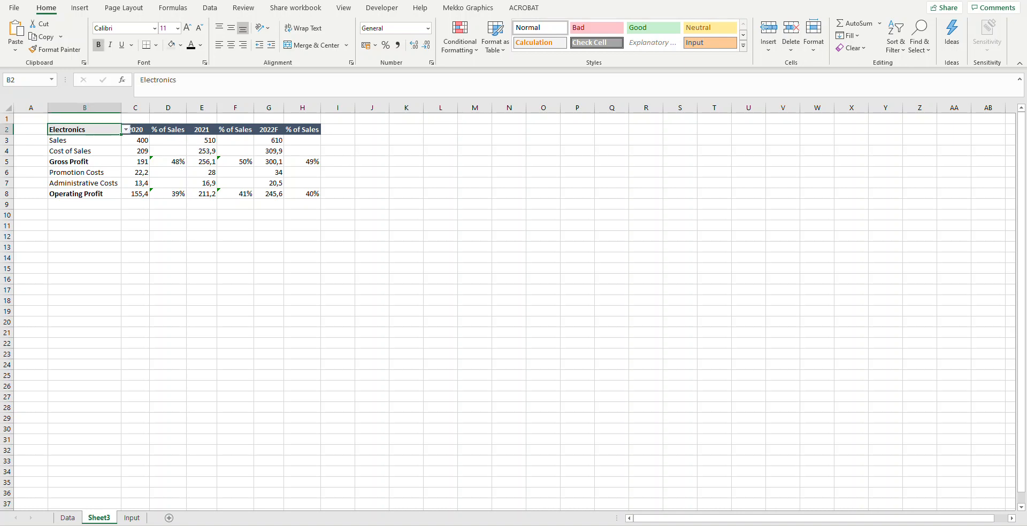
key("alt+Down")
key("Up")
key("Up")
key("Up")
key("Up")
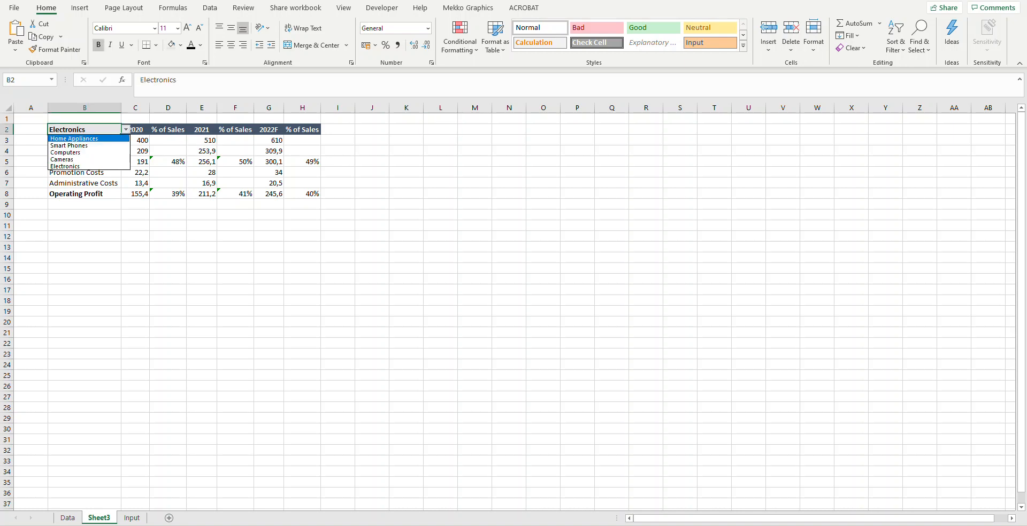
key("Down")
key("Down")
key("Down")
key("Up")
key("Up")
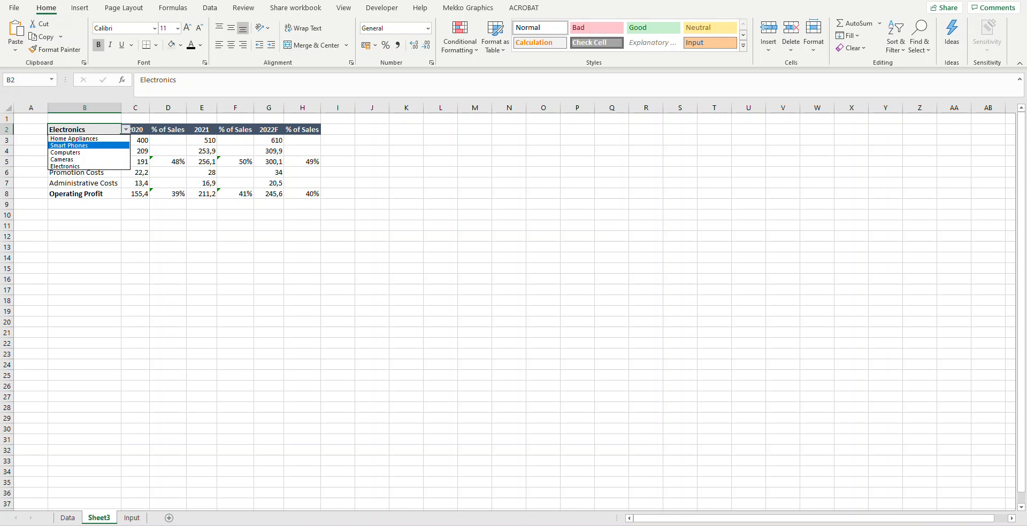
key("Return")
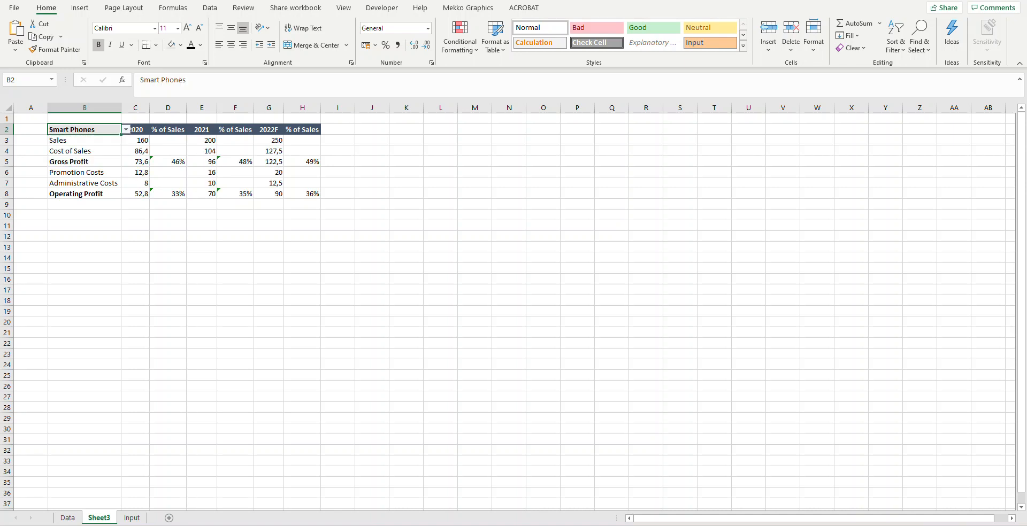
Step: Browse the segment options in B2 without choosing one, and undo the last segment change
left_click(135, 140)
left_click(84, 129)
key("alt+Down")
key("Down")
key("Down")
key("Down")
key("Escape")
key("ctrl+z")
Step: Examine the source table on the Data sheet, including the business segments and amounts, and return to Sheet3
left_click(67, 518)
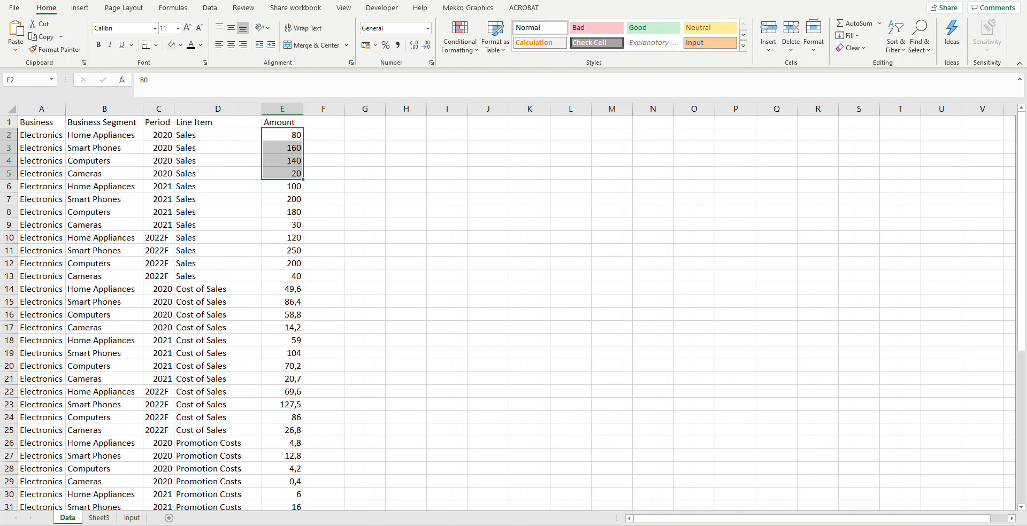
key("ctrl+Home")
key("ctrl+shift+Down")
key("ctrl+shift+Right")
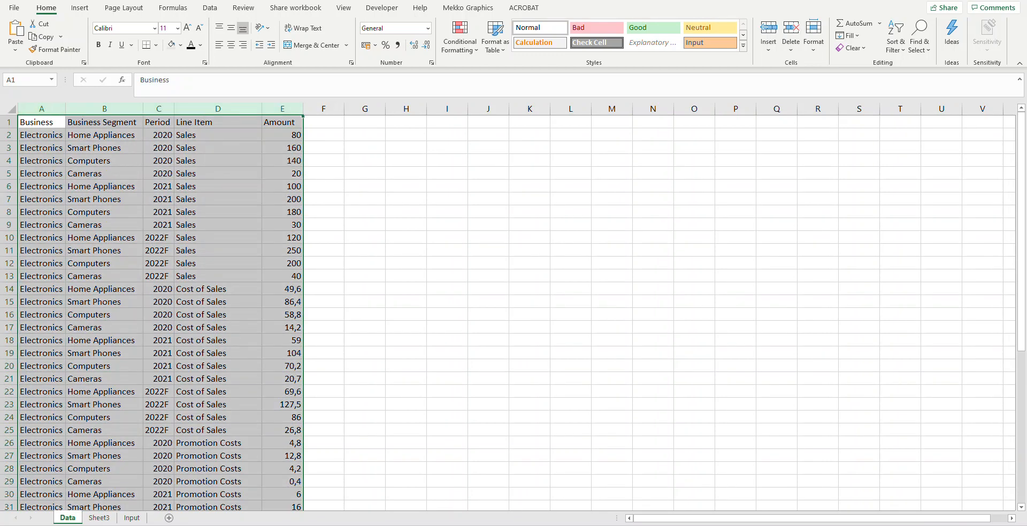
left_click(105, 135)
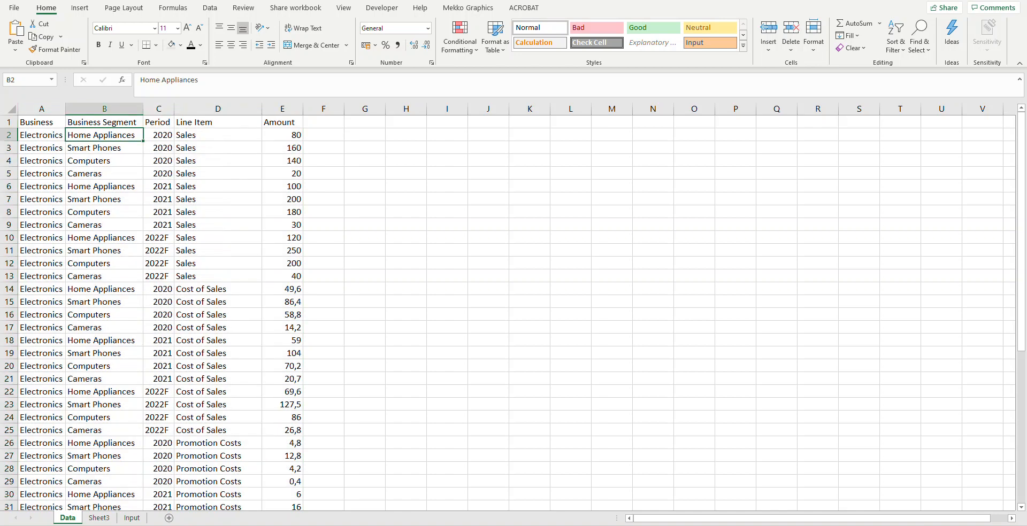
left_click(282, 134)
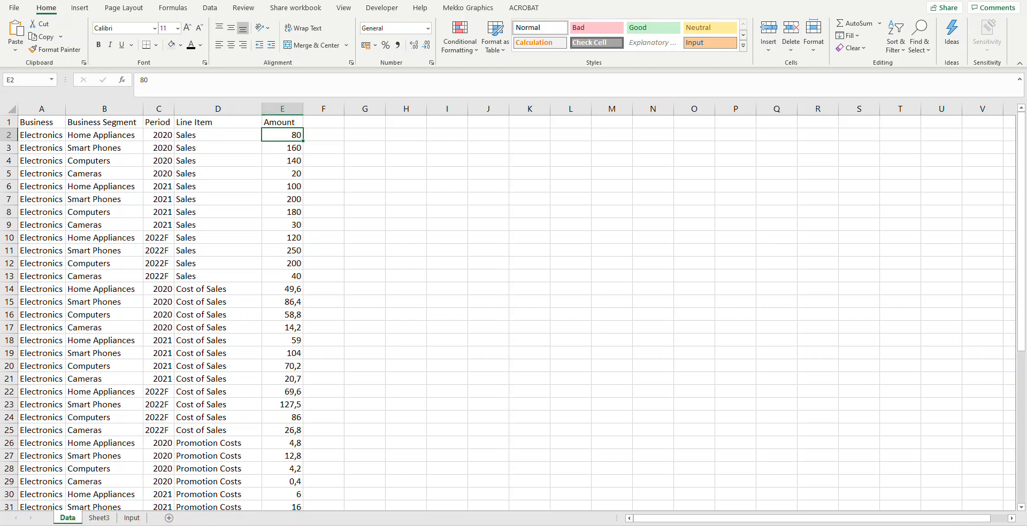
left_click(99, 518)
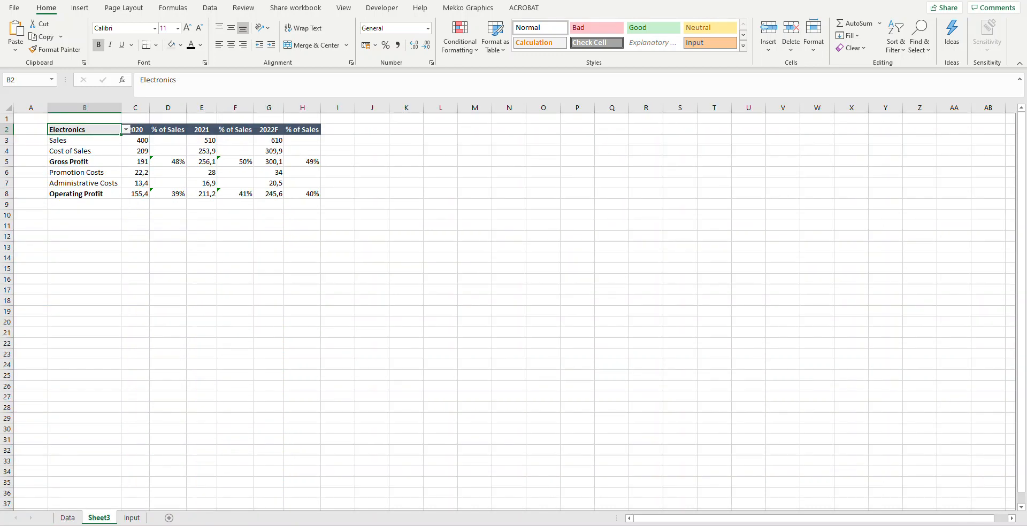
left_click(406, 129)
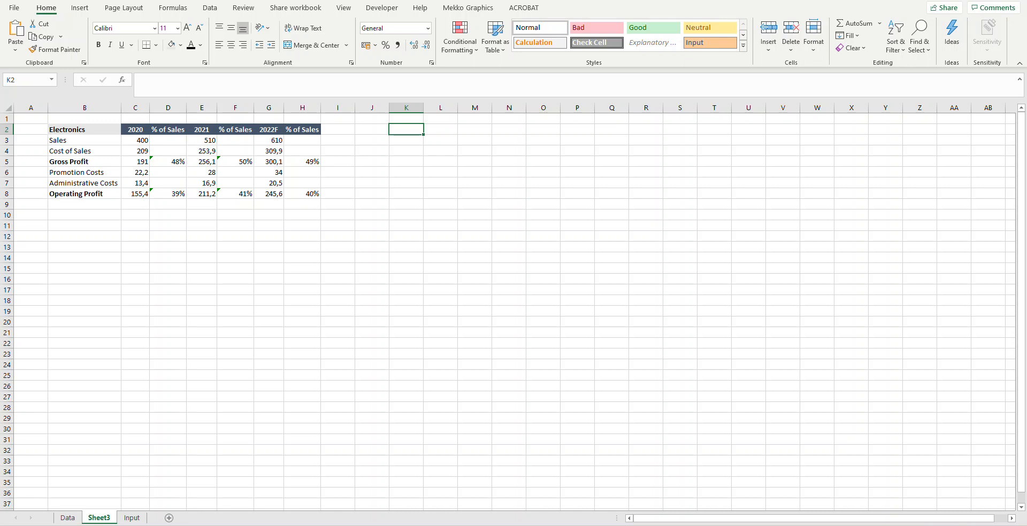
left_click(85, 129)
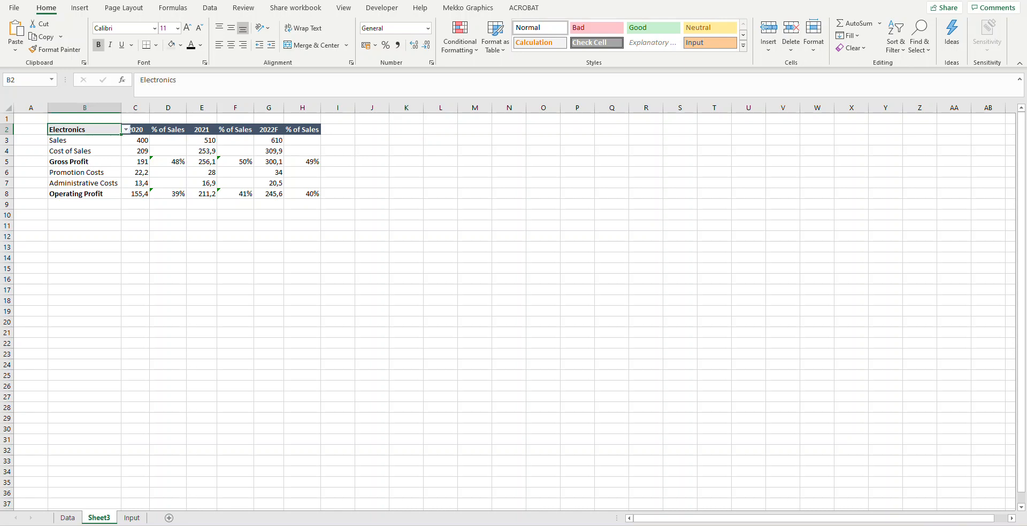
left_click(372, 130)
left_click(406, 130)
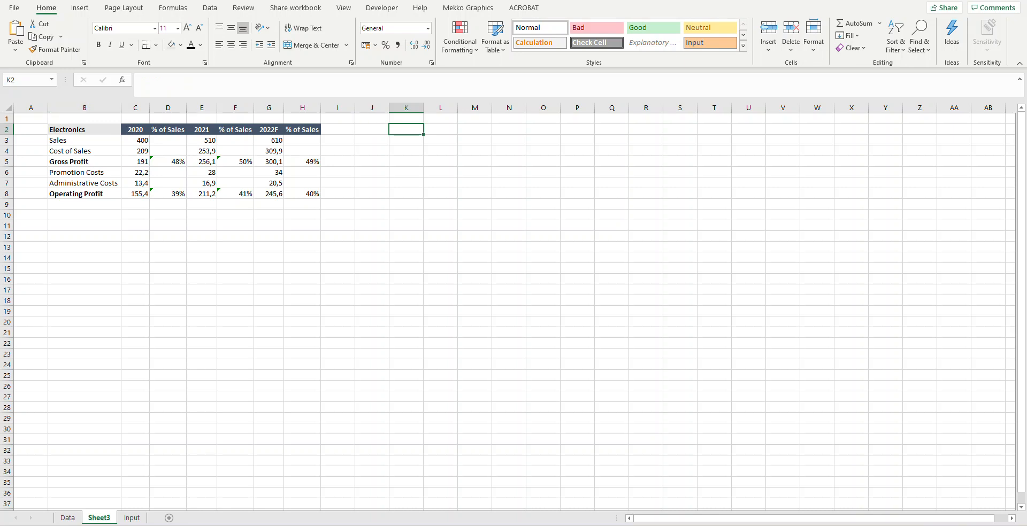
Step: Copy the line item labels in B3:B8 to K3:K8 and autofit column K to their width
left_click_drag(85, 140, 85, 194)
key("ctrl+c")
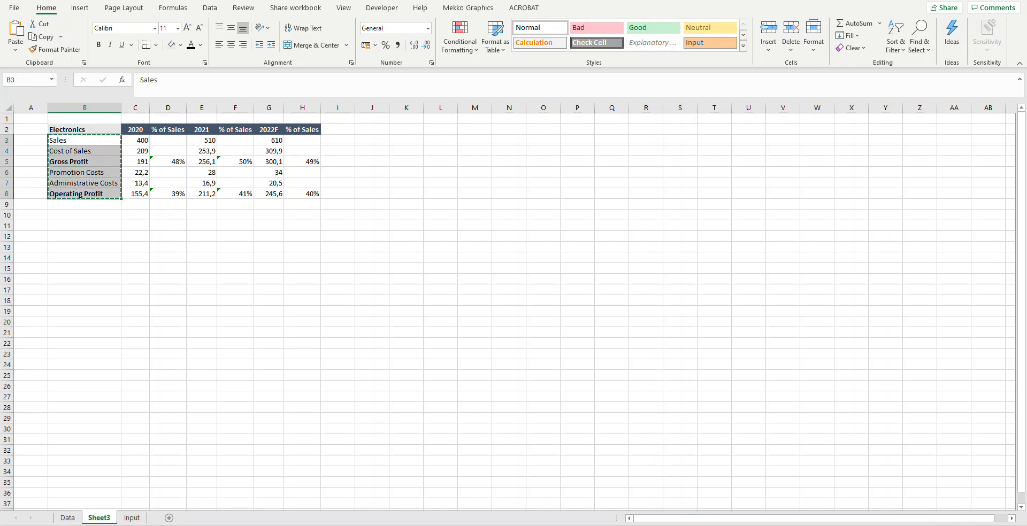
left_click(406, 140)
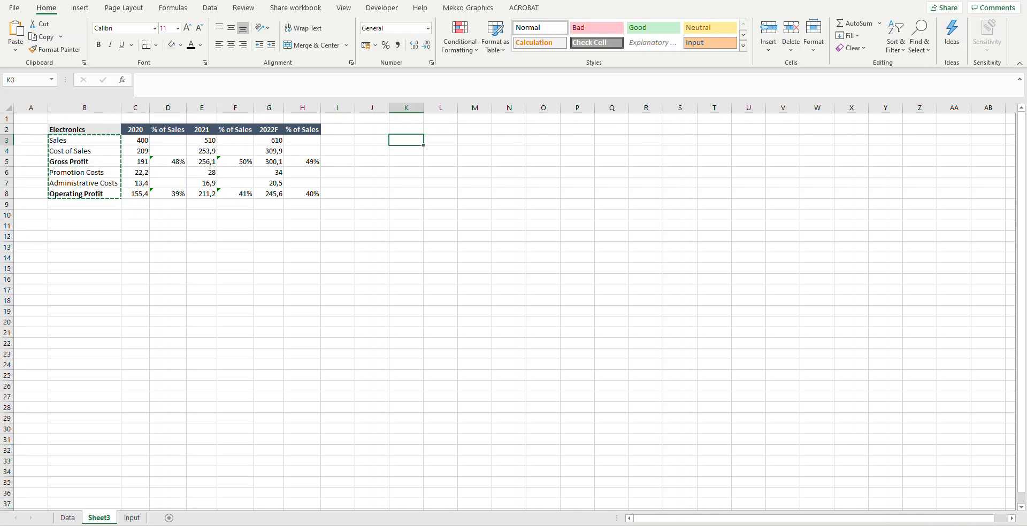
key("ctrl+v")
left_click(406, 129)
key("Escape")
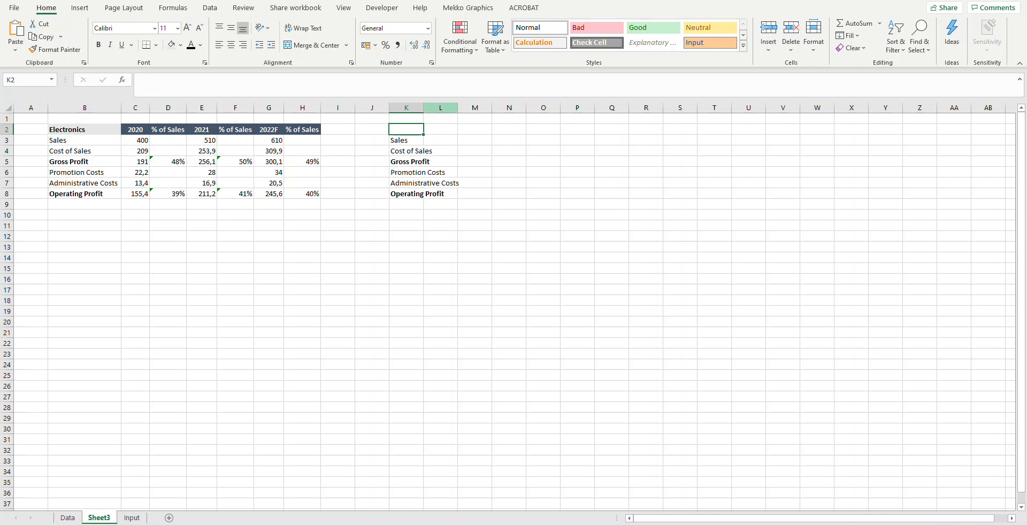
double_click(424, 108)
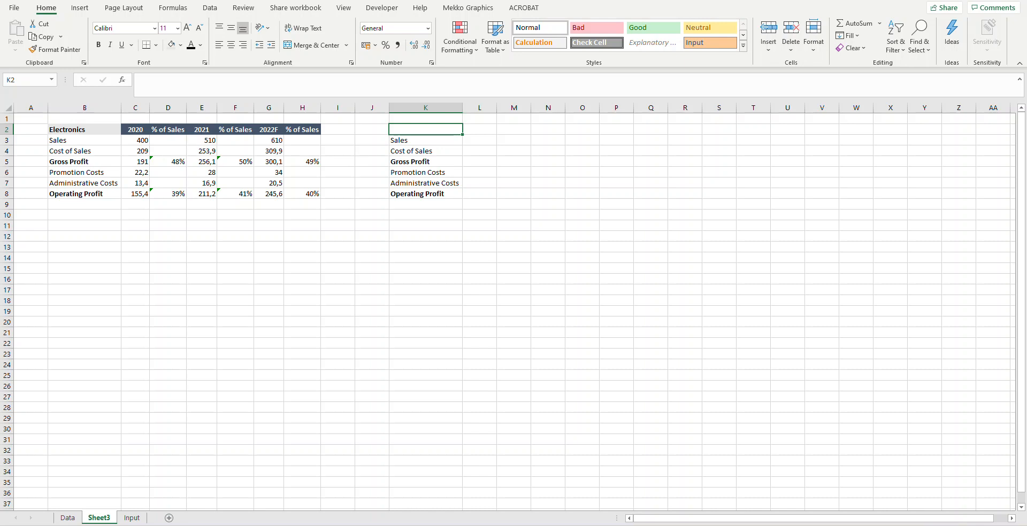
Step: Link cell K2 to the segment name in B2 with the formula +B2
type("+")
key("Left")
key("Left")
key("Left")
key("Left")
key("Left")
key("Left")
key("Left")
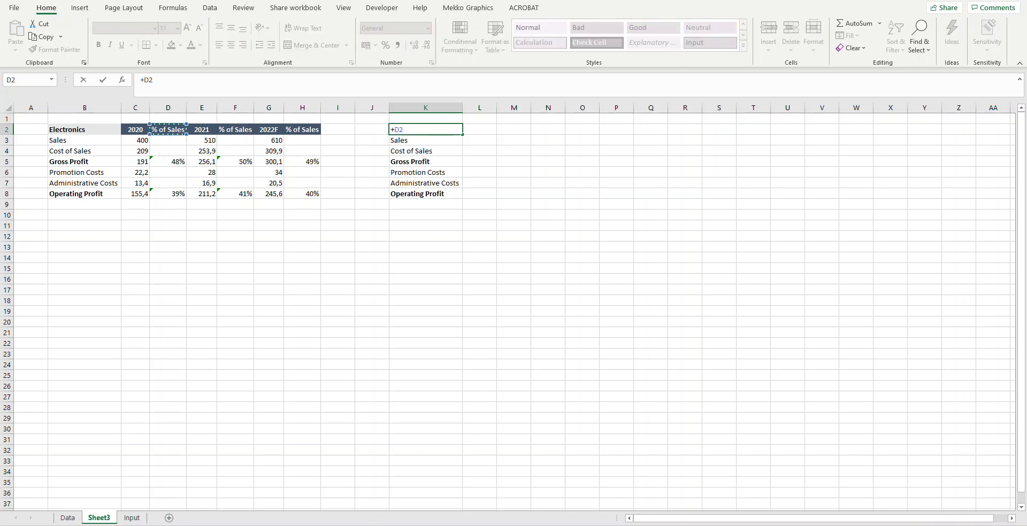
key("Left")
key("Left")
key("Return")
key("Up")
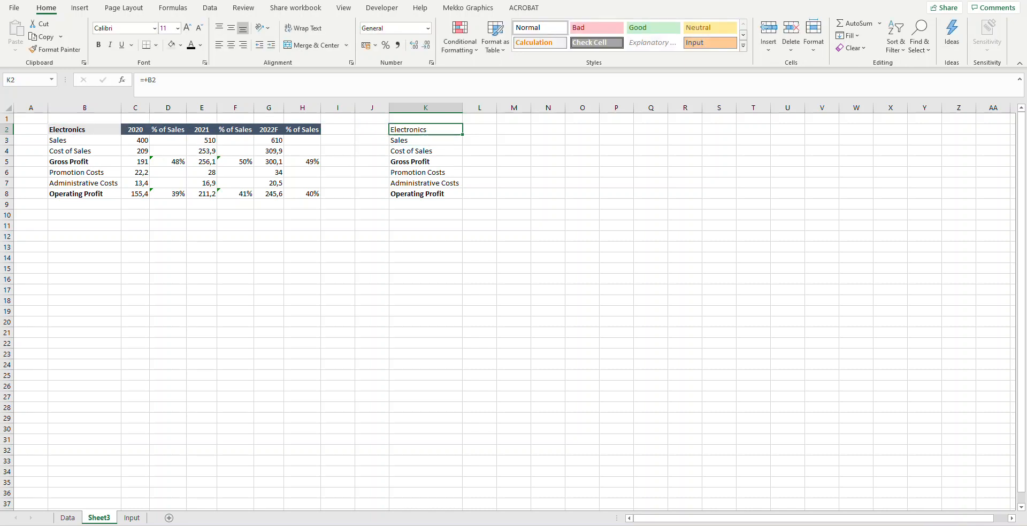
Step: Copy the formatting of cell B2 to K2 with Format Painter
left_click(84, 130)
double_click(55, 49)
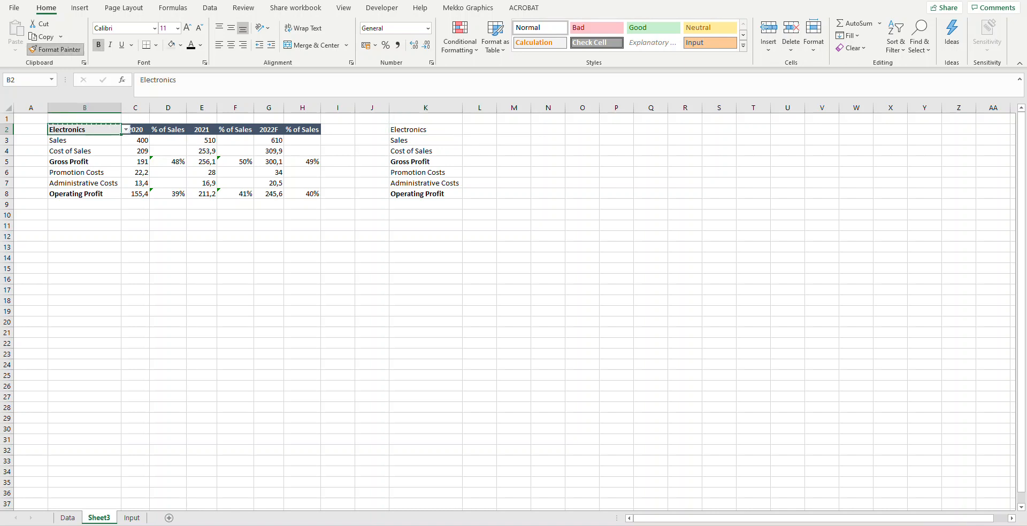
left_click(425, 129)
key("Escape")
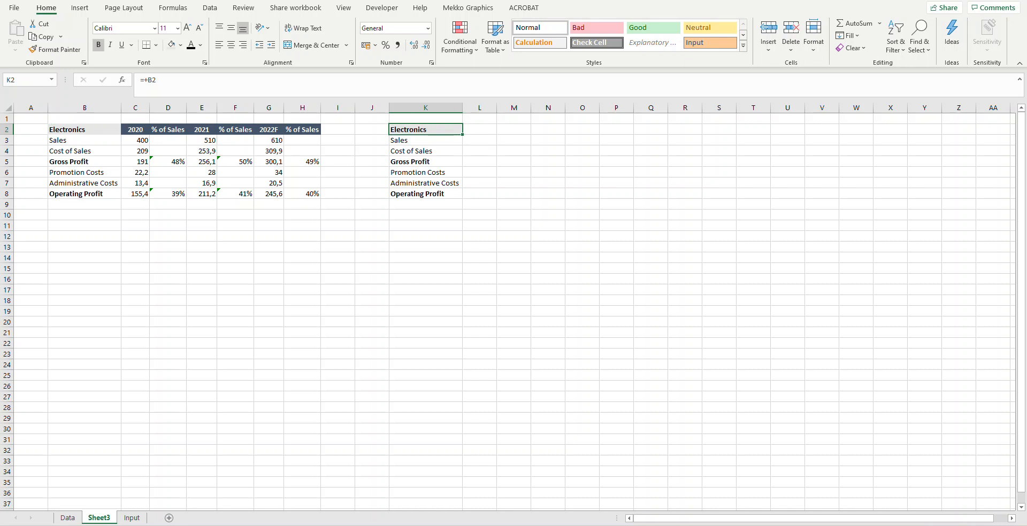
Step: Enter the period headers 2021 in L2 and 2022F in M2
left_click(479, 129)
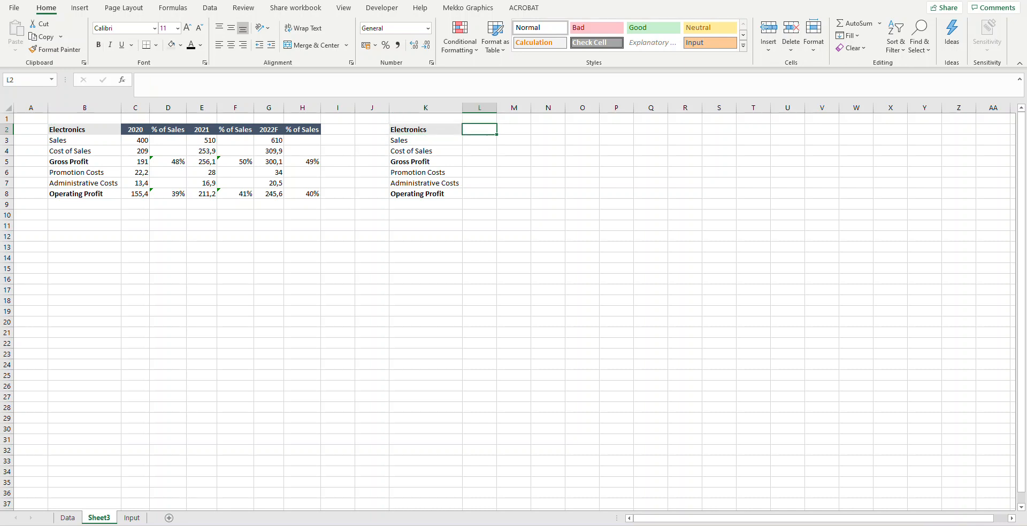
type("2021")
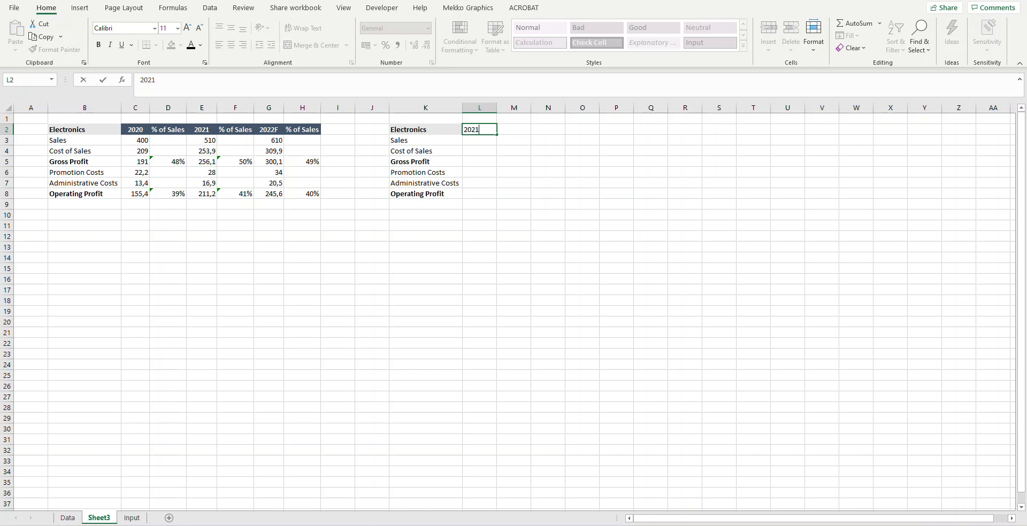
key("Tab")
type("2022")
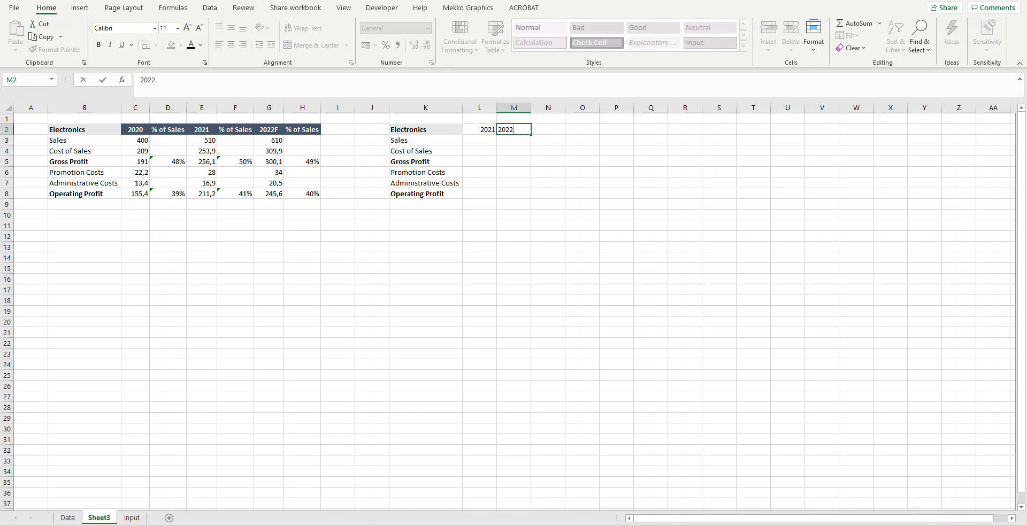
type("F")
key("Tab")
key("Left")
key("Left")
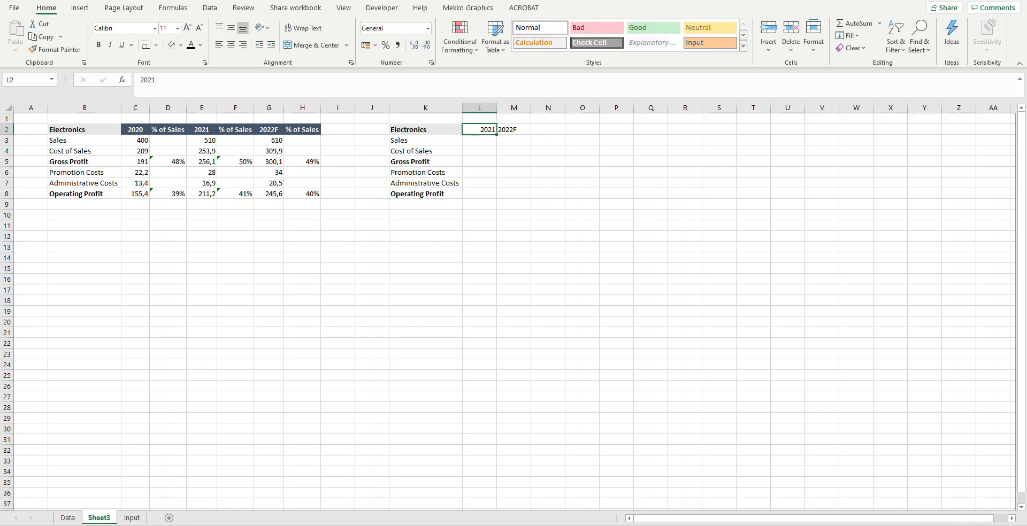
Step: Apply the header formatting of cell E2 to the new period headers in L2:M2
left_click(202, 129)
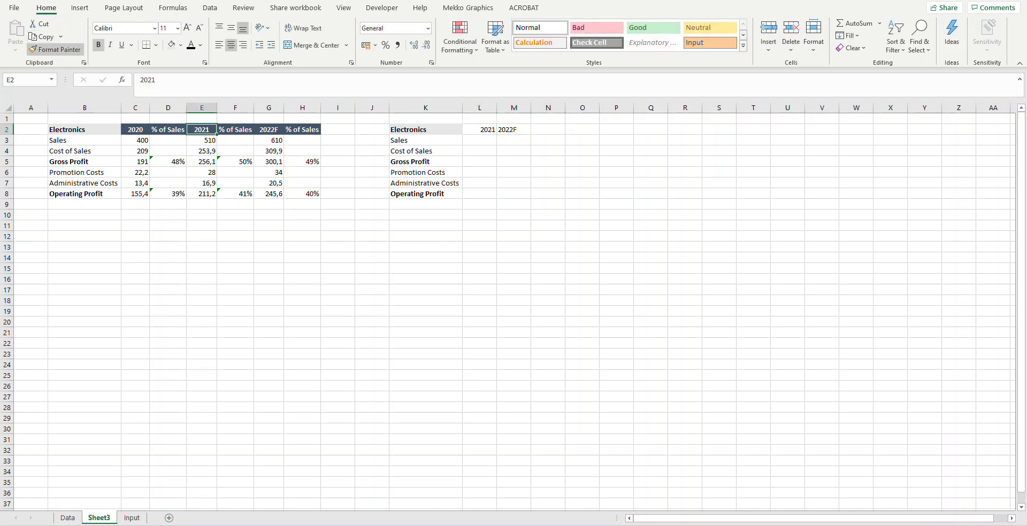
left_click(55, 49)
left_click_drag(480, 129, 513, 129)
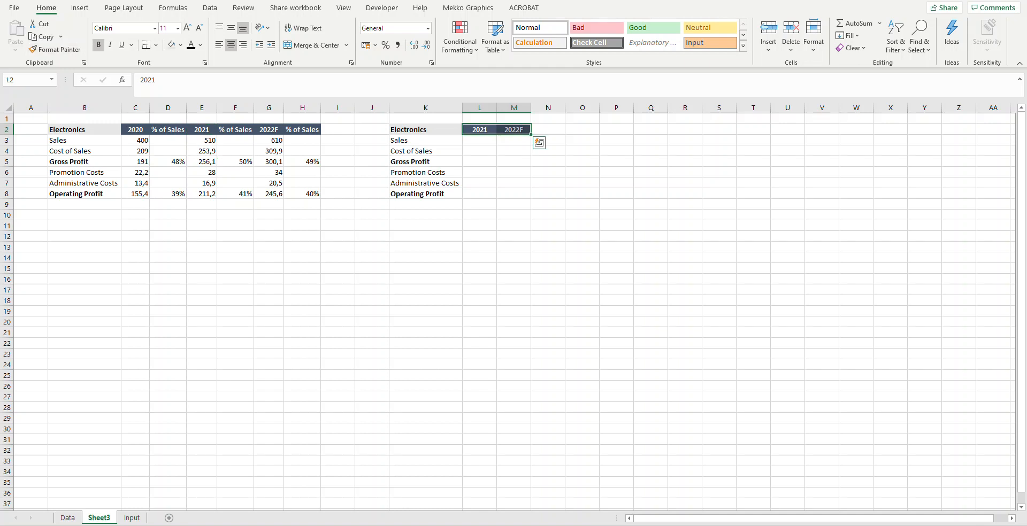
Step: Add a % header in N2 and enter the growth formula +M3/L3-1 in N3
left_click(548, 130)
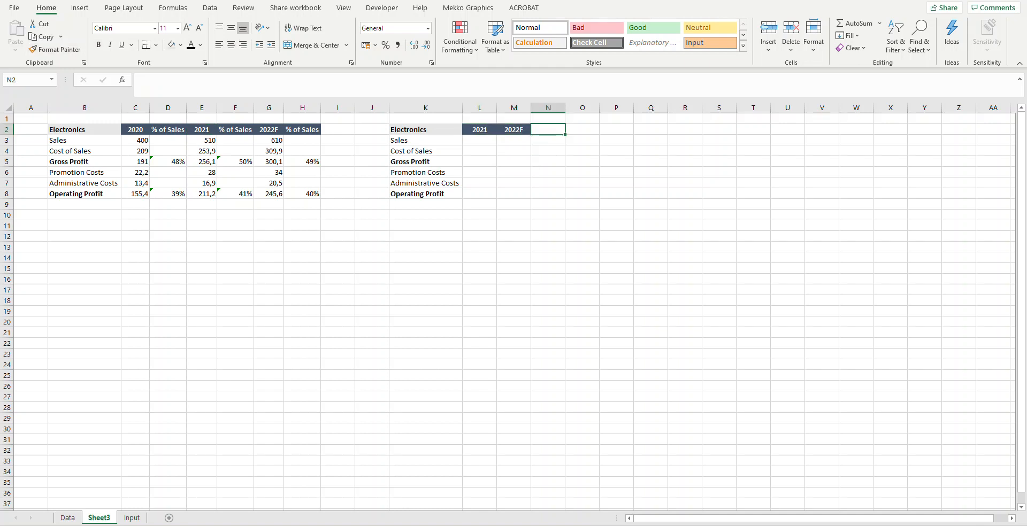
type("%")
key("Return")
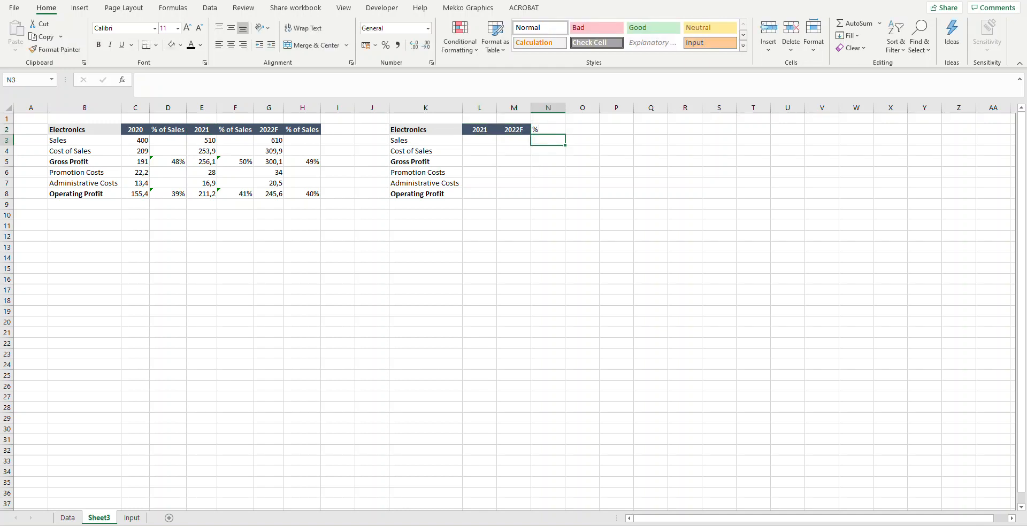
type("+")
left_click(513, 140)
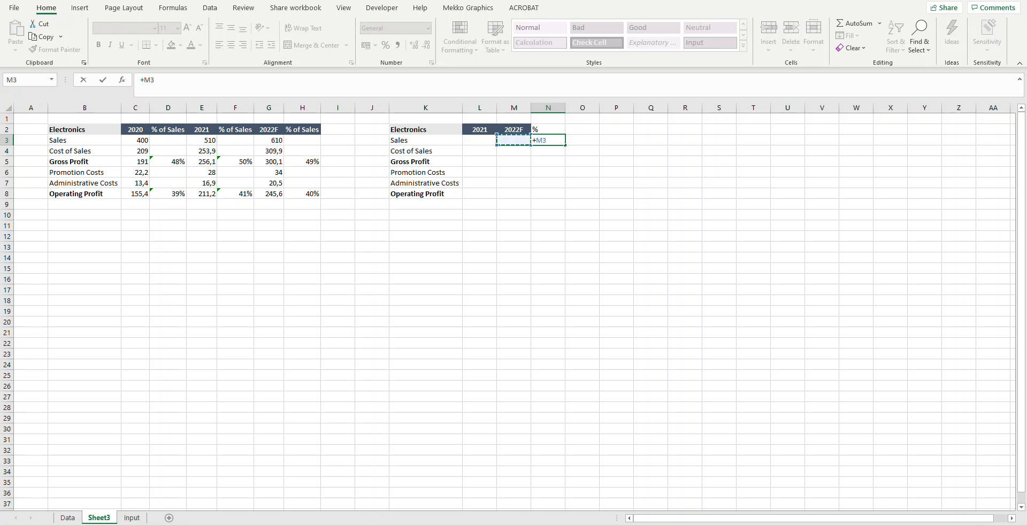
type("/")
key("Left")
key("Left")
type("-1")
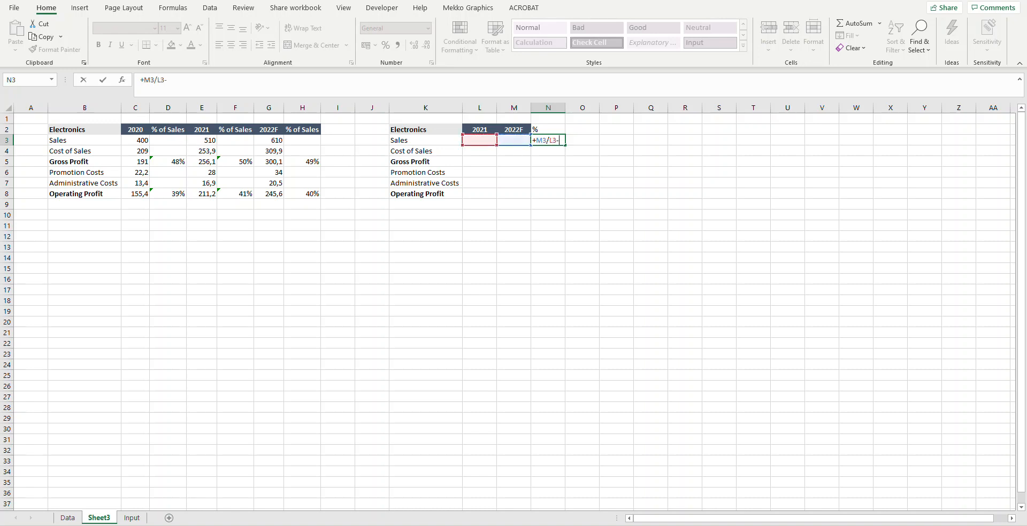
key("Return")
Step: Fill the growth formula from N3 down through N8
key("Up")
key("shift+Down")
key("shift+Down")
key("shift+Down")
key("shift+Down")
key("shift+Down")
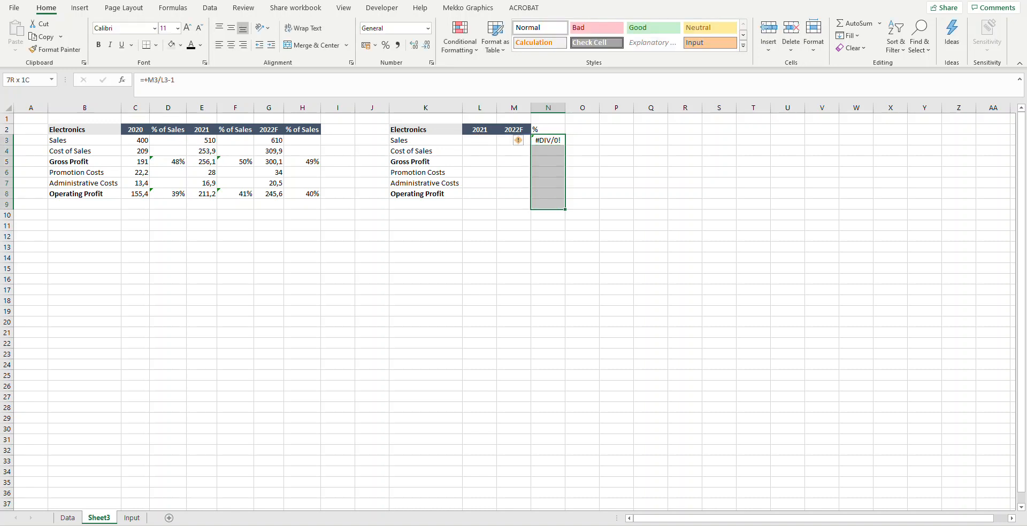
key("ctrl+d")
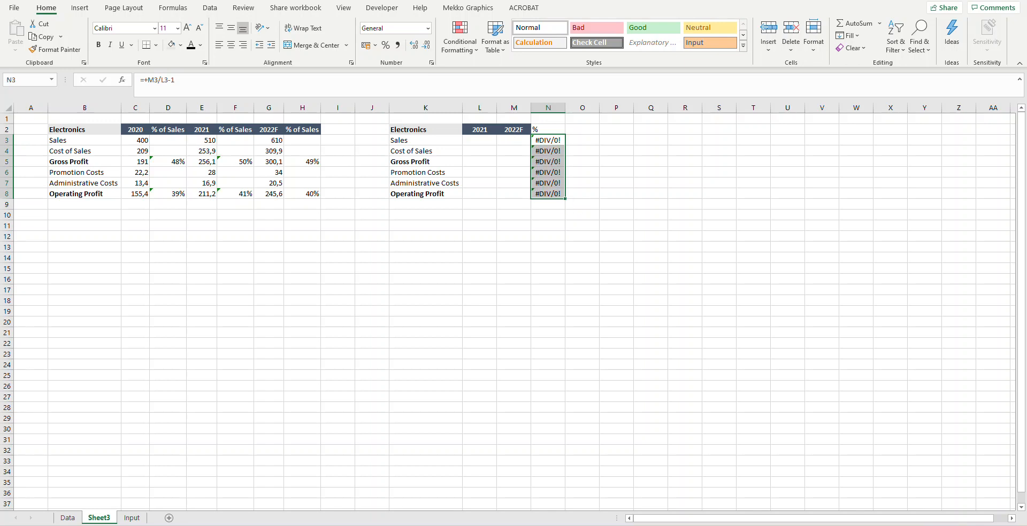
key("Left")
key("Left")
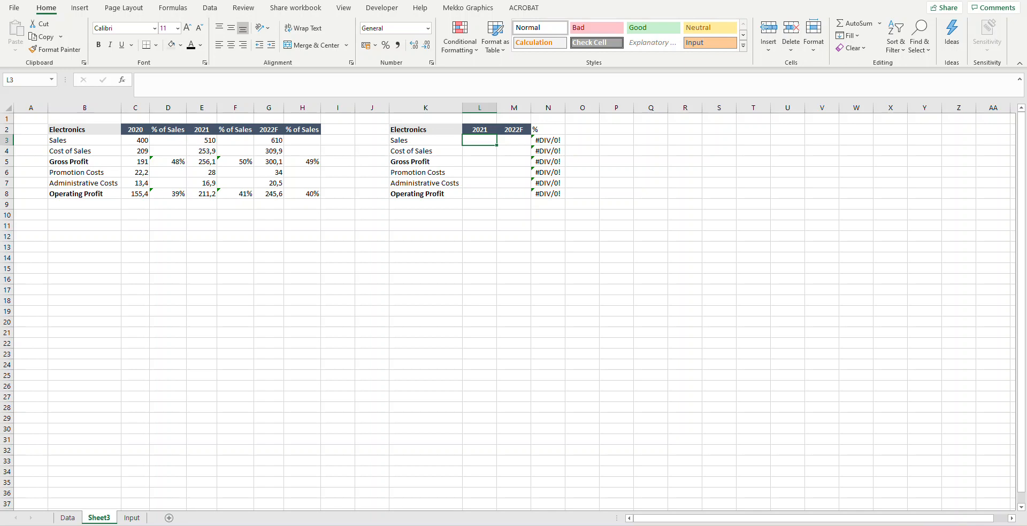
key("Up")
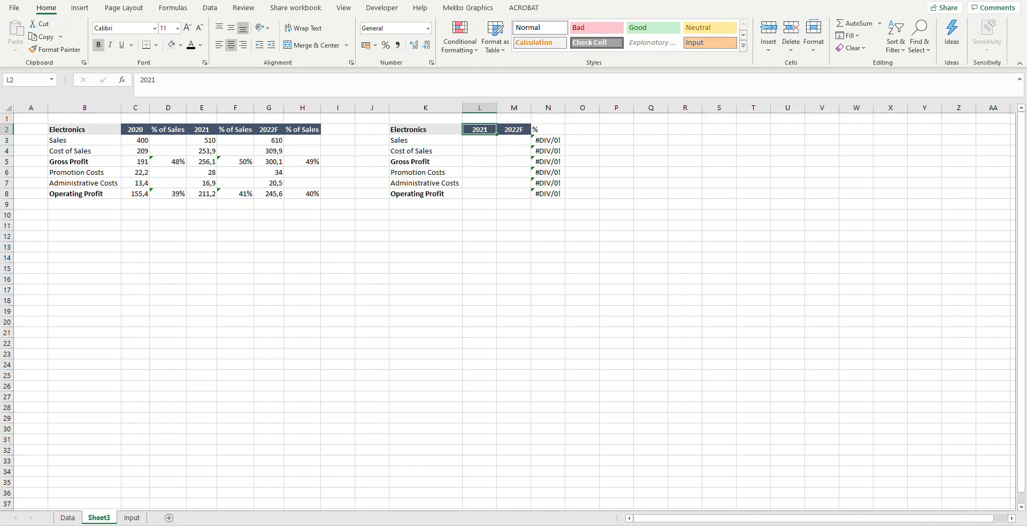
key("Right")
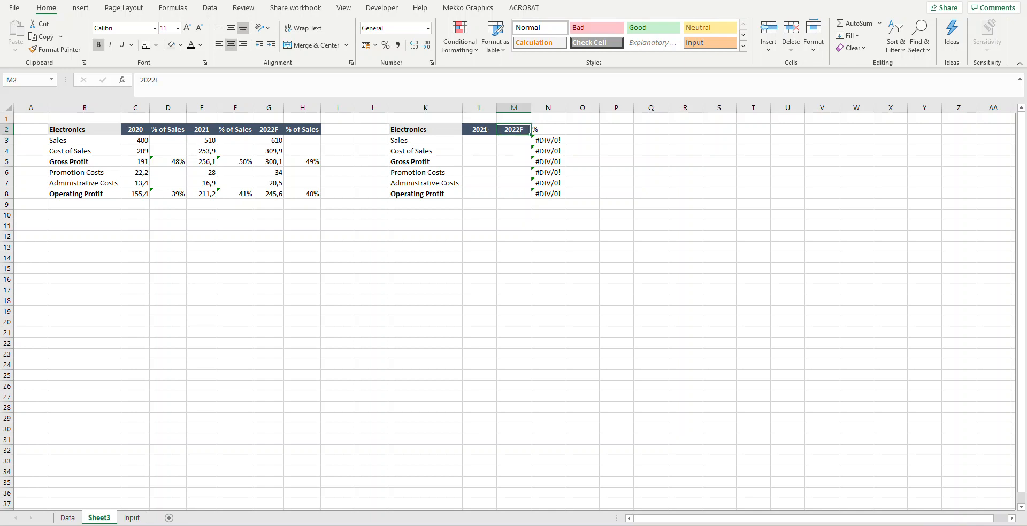
Step: Try 2020 as the period header in L2, and set it back to 2021
left_click(480, 129)
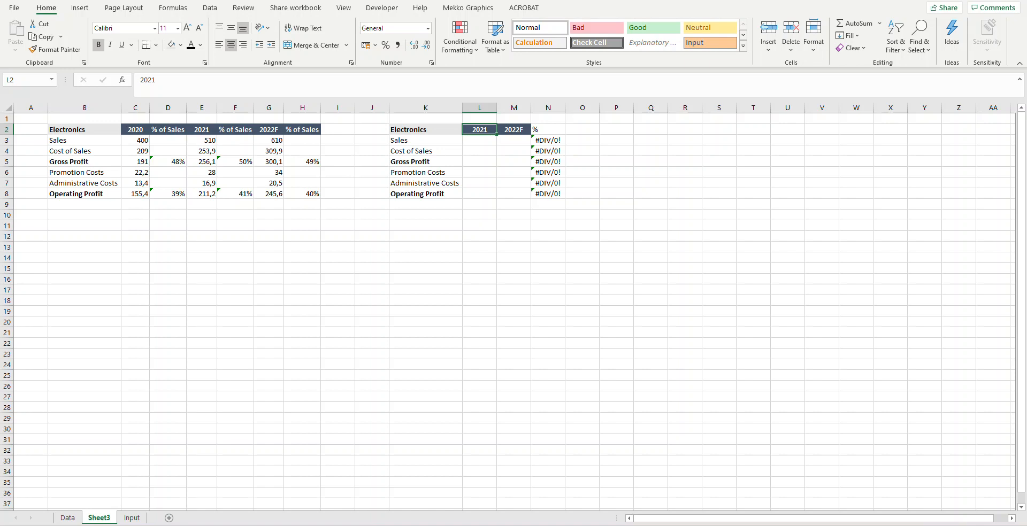
type("2020")
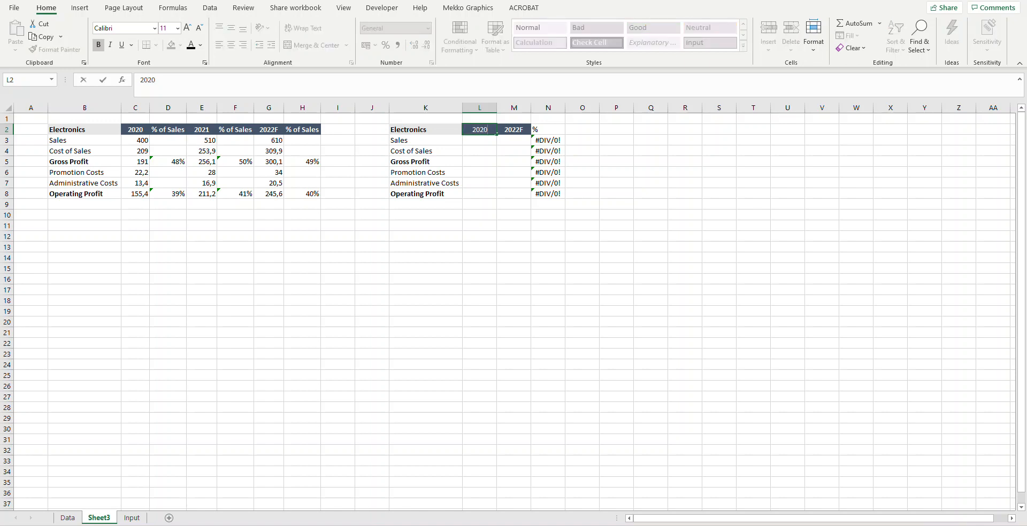
key("ctrl+Return")
type("2021")
key("Return")
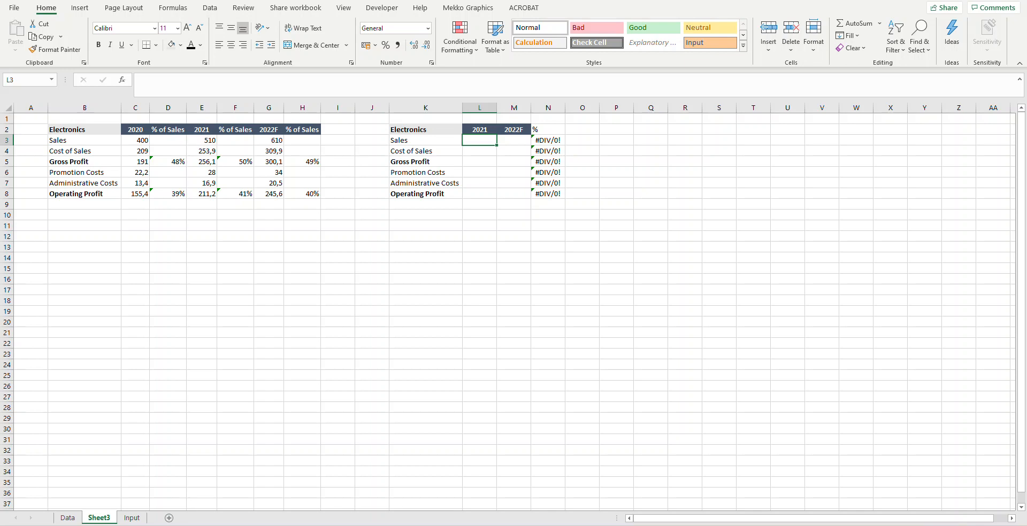
Step: Start a VLOOKUP formula in L3 with $K3 as the lookup value and $B$2:$H$8 as the table array
type("+")
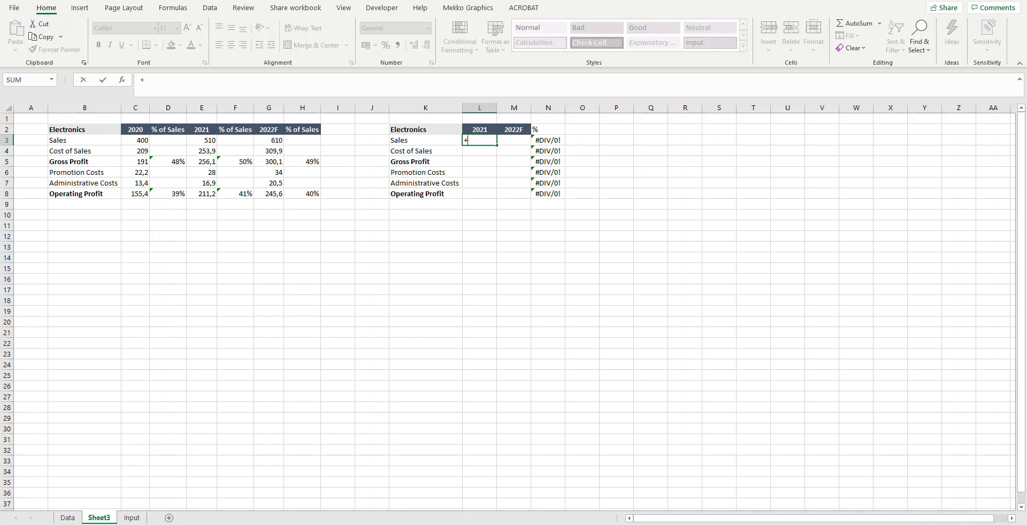
type("v")
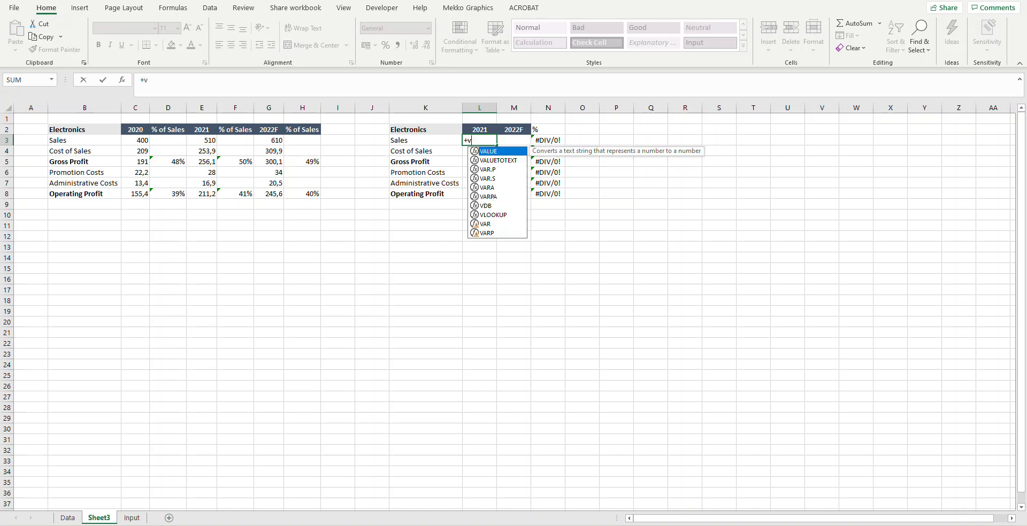
type("l")
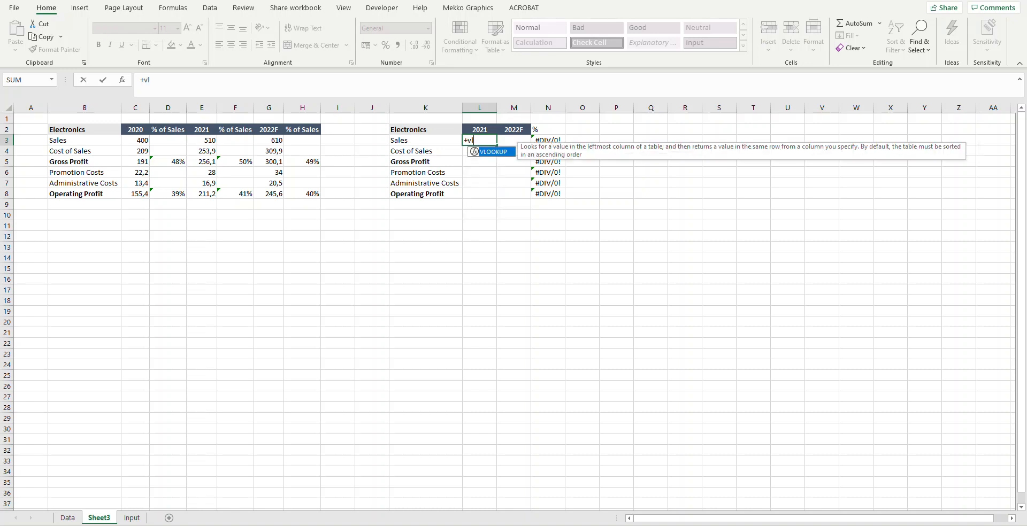
key("Tab")
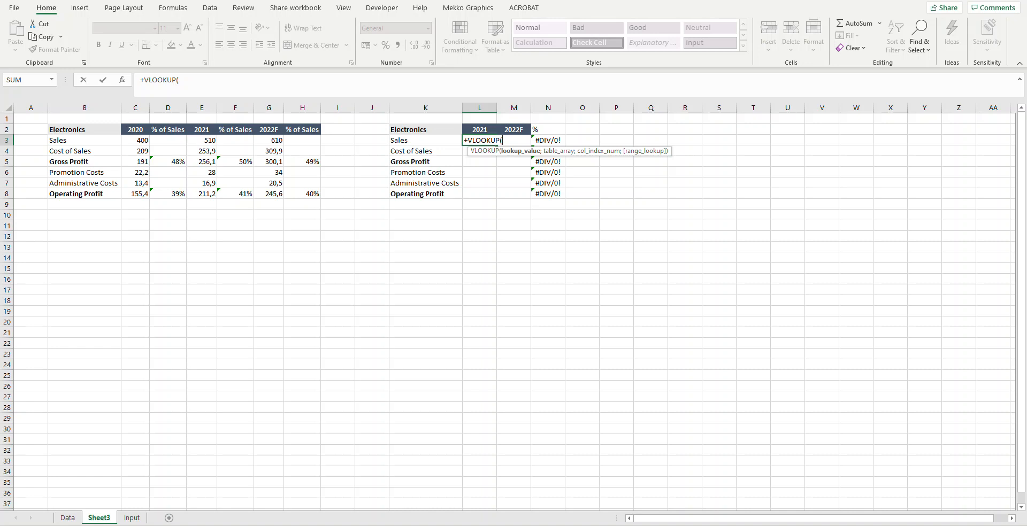
left_click(425, 140)
key("F4")
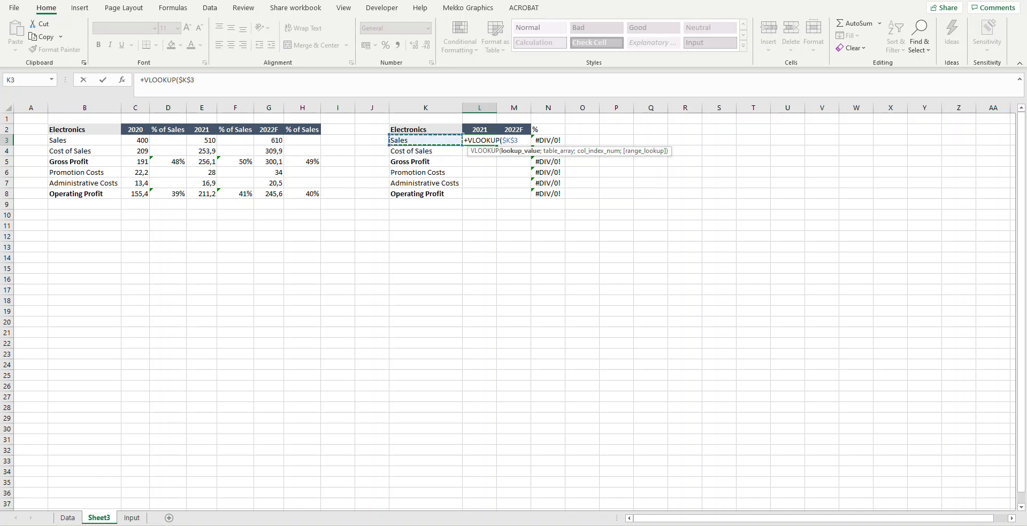
key("F4")
key("F4")
type(";")
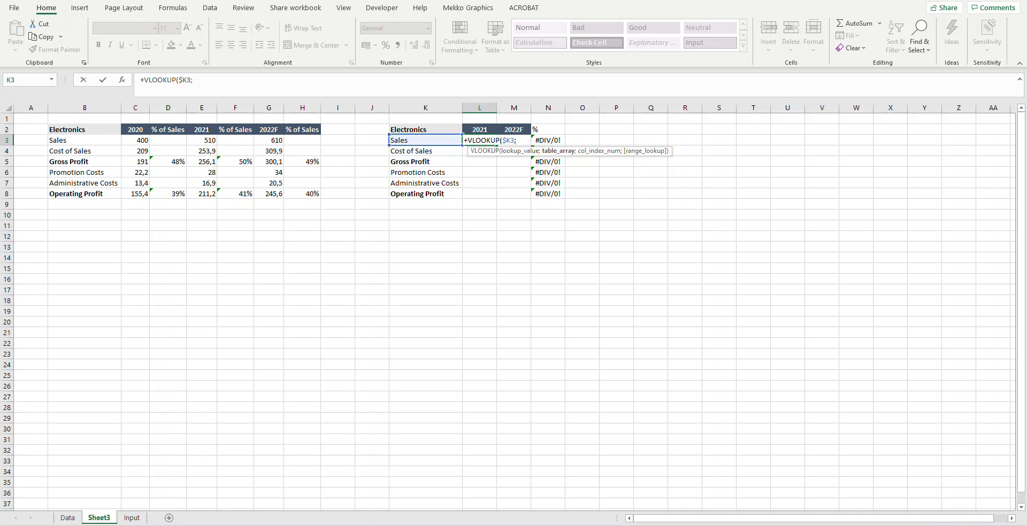
left_click_drag(69, 130, 320, 195)
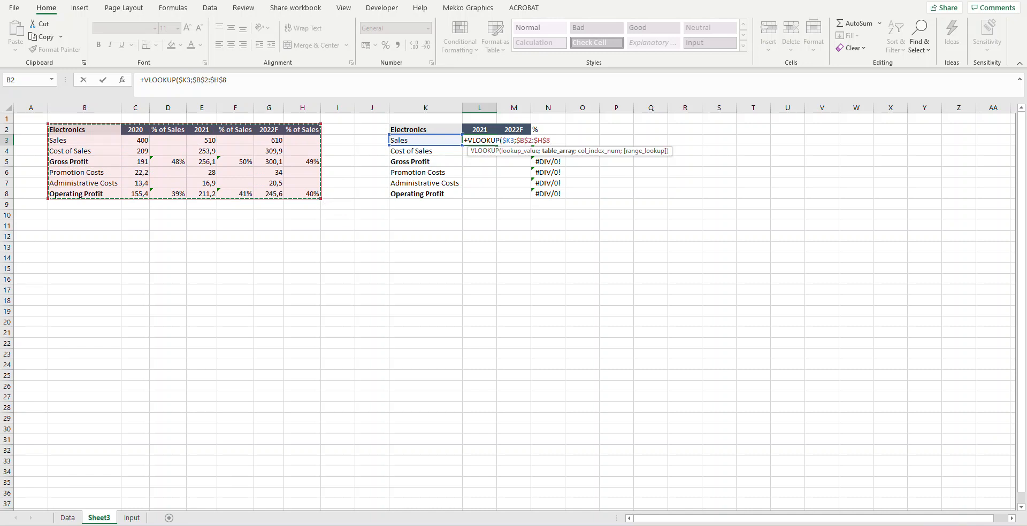
type(";")
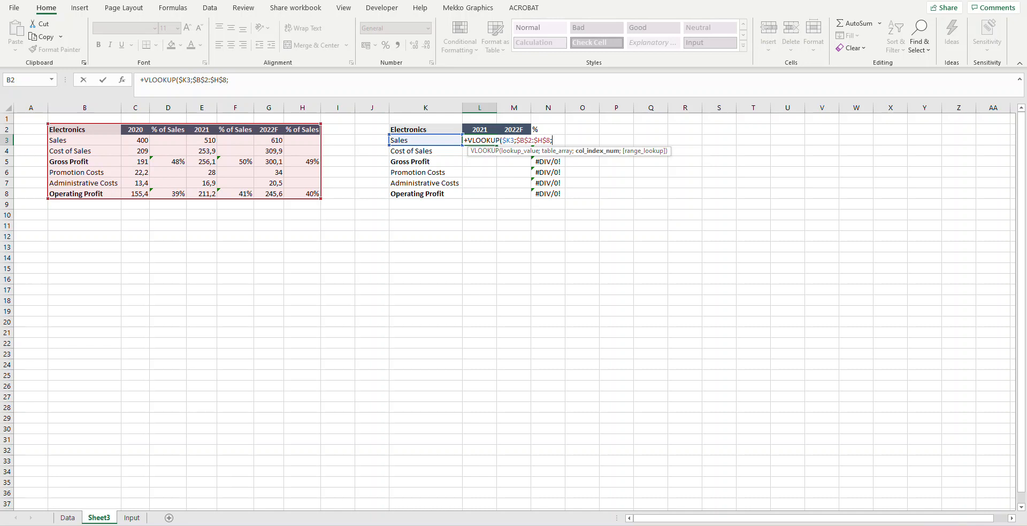
Step: Nest MATCH(L$2;$B$2:$H$2;0) as the column index of the VLOOKUP in L3
type("match")
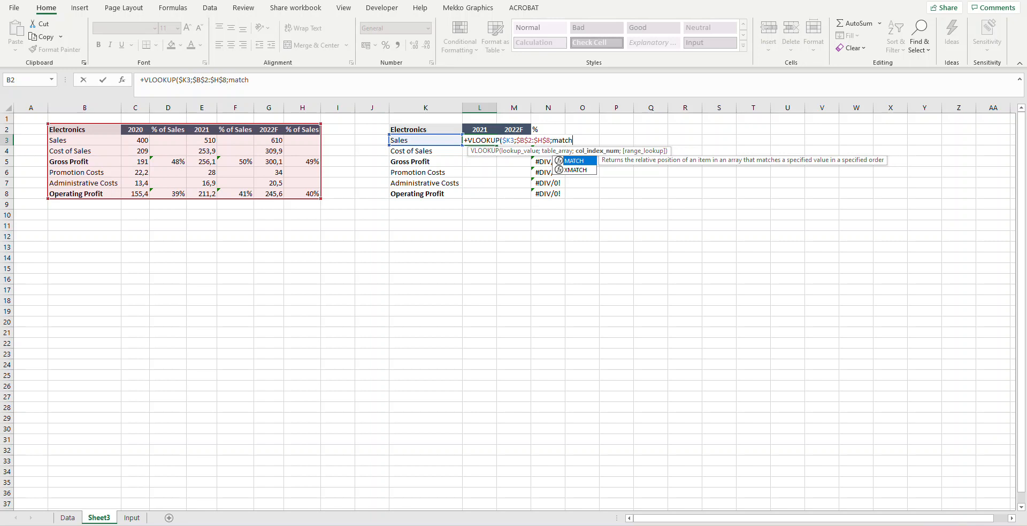
key("Tab")
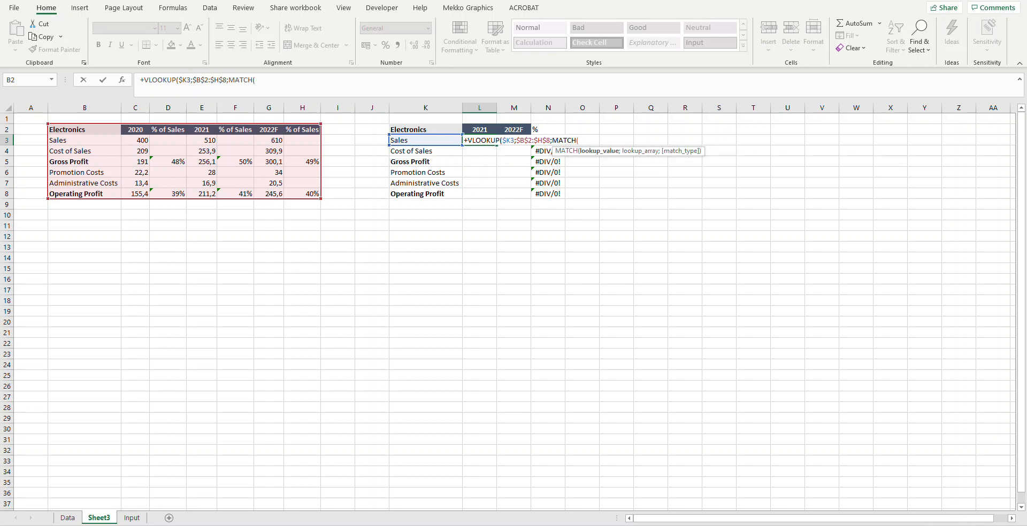
left_click(480, 130)
type(";")
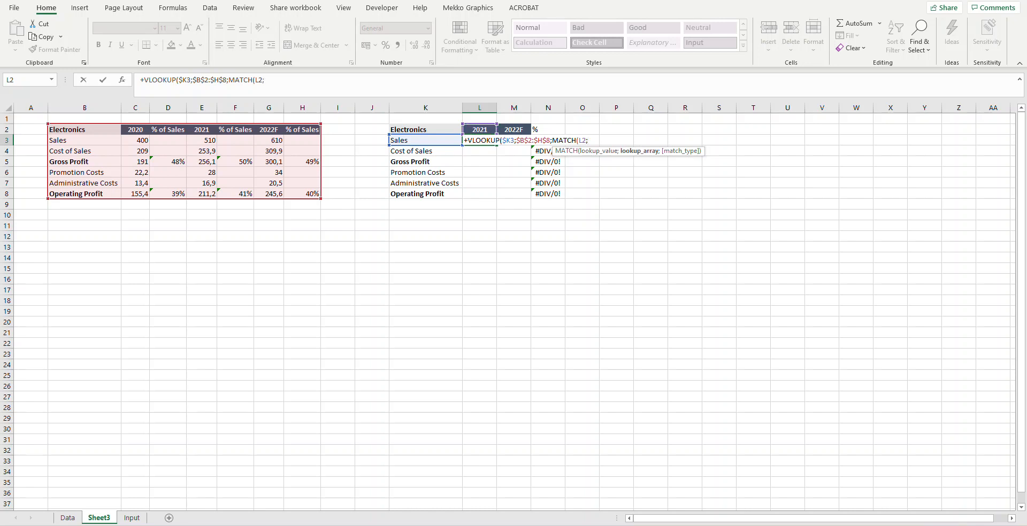
key("Left")
key("F4")
key("F4")
key("Right")
key("Right")
left_click_drag(70, 130, 313, 130)
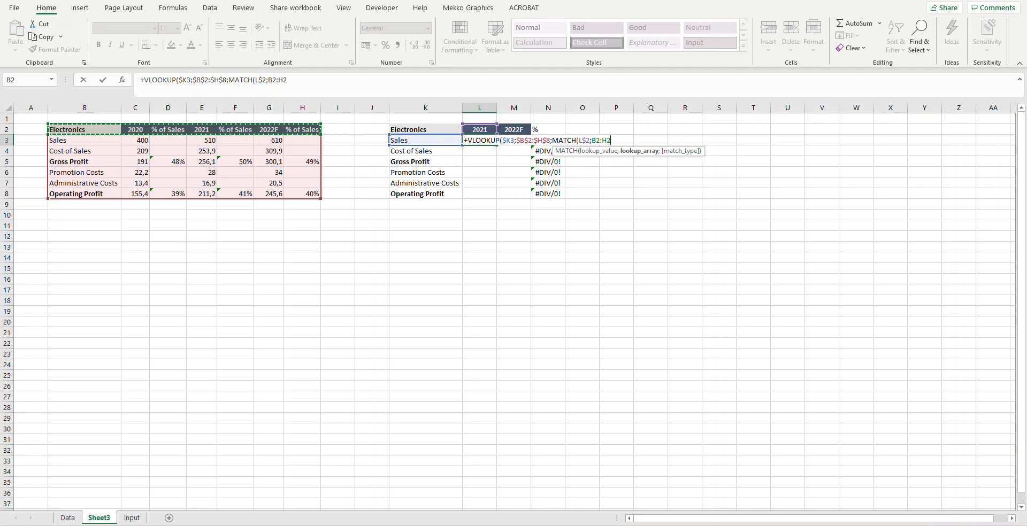
key("F4")
type(";")
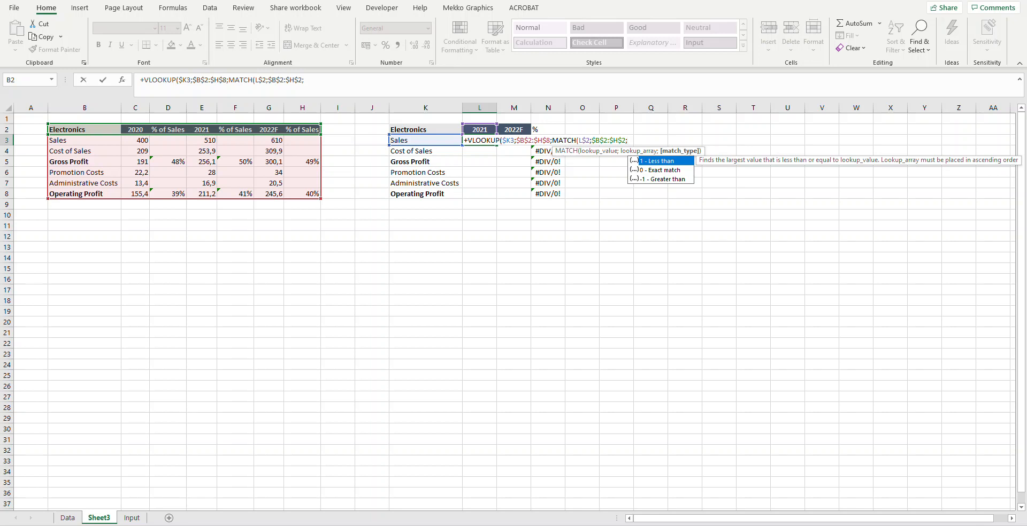
type("0)")
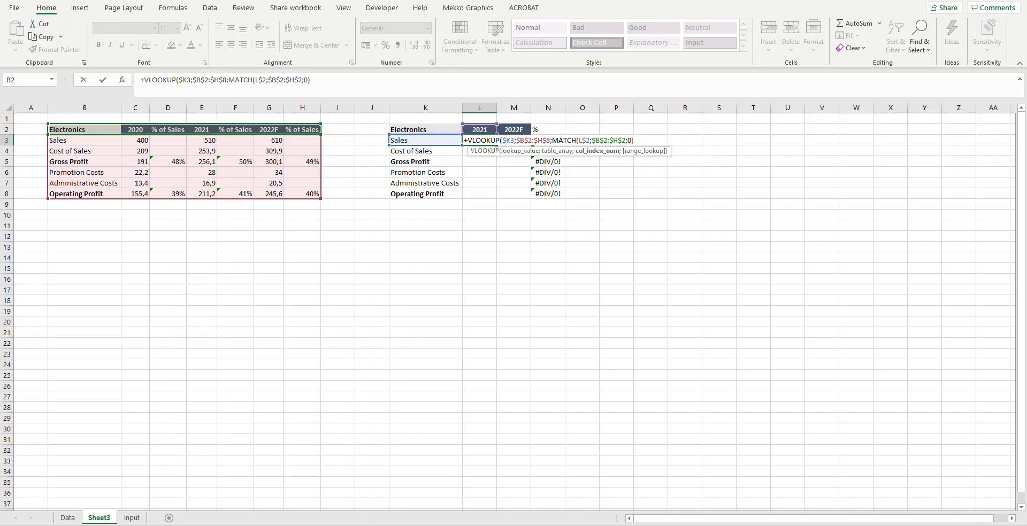
Step: Complete the VLOOKUP in L3 with FALSE for an exact match and check it against the 2021 sales in E3
type(";")
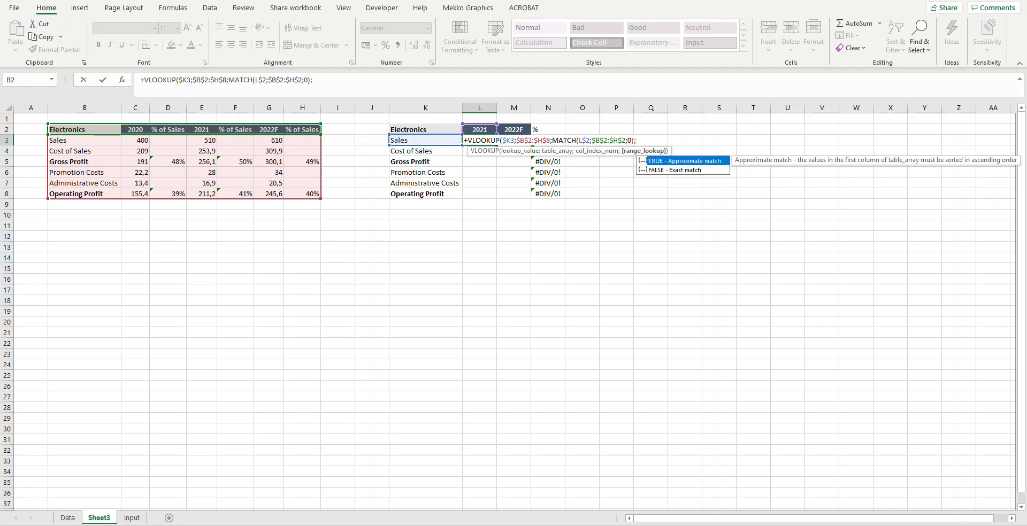
type("false)")
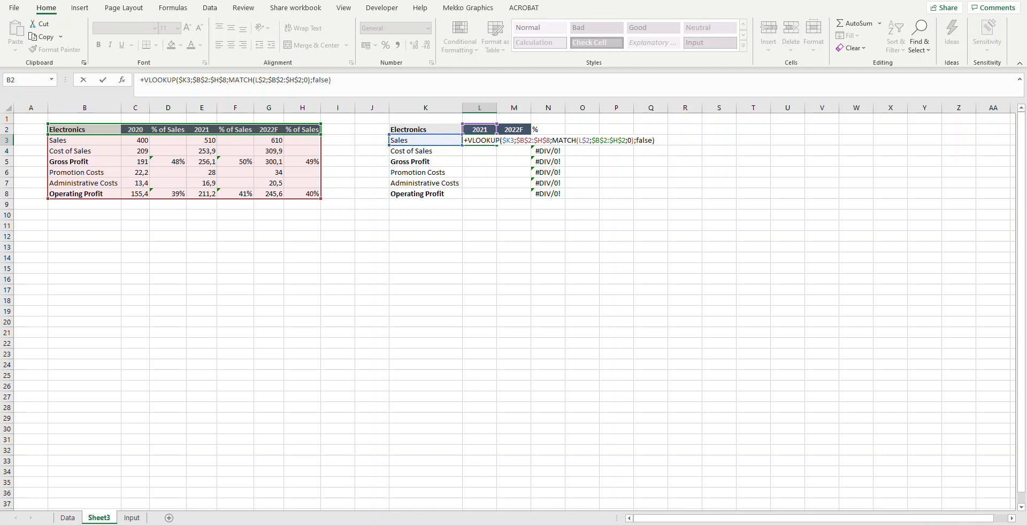
key("Return")
left_click(479, 140)
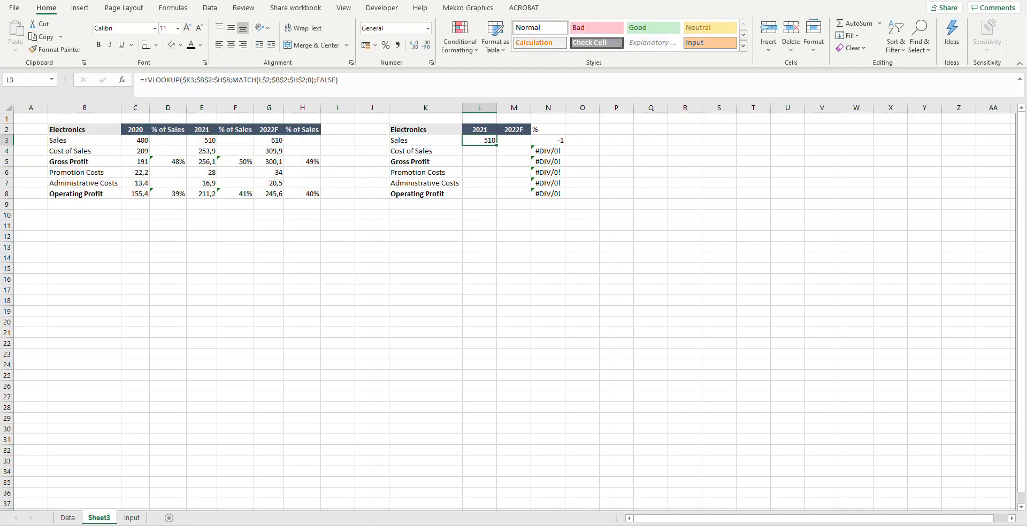
key("F2")
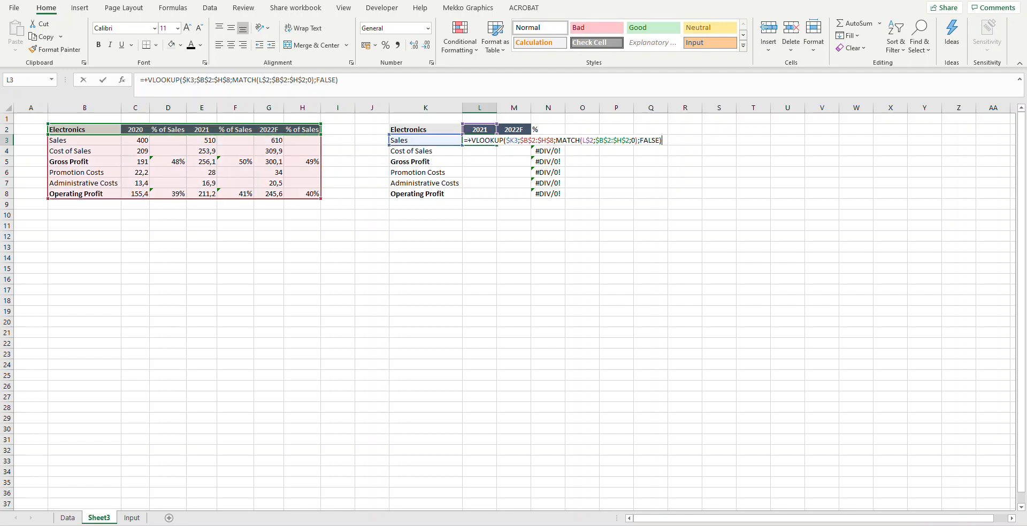
key("Escape")
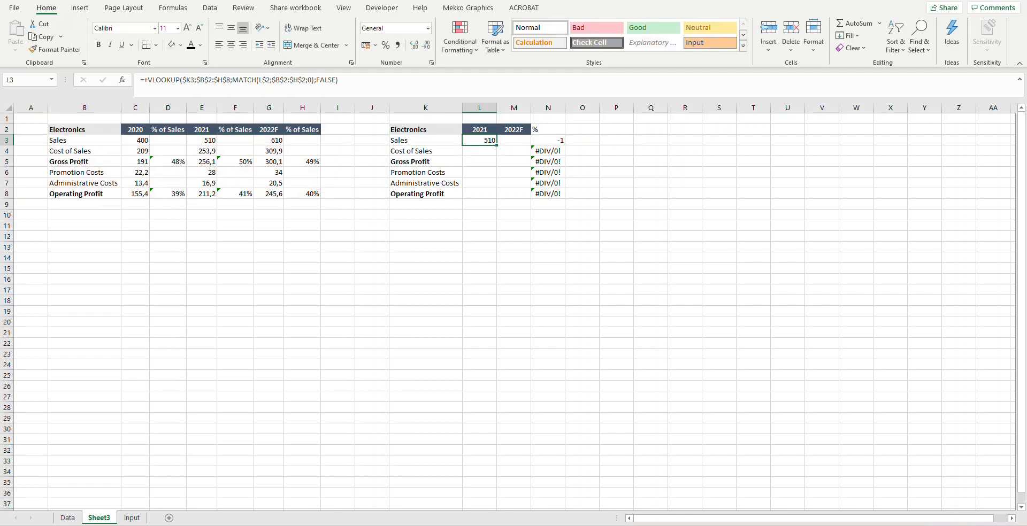
left_click(202, 140)
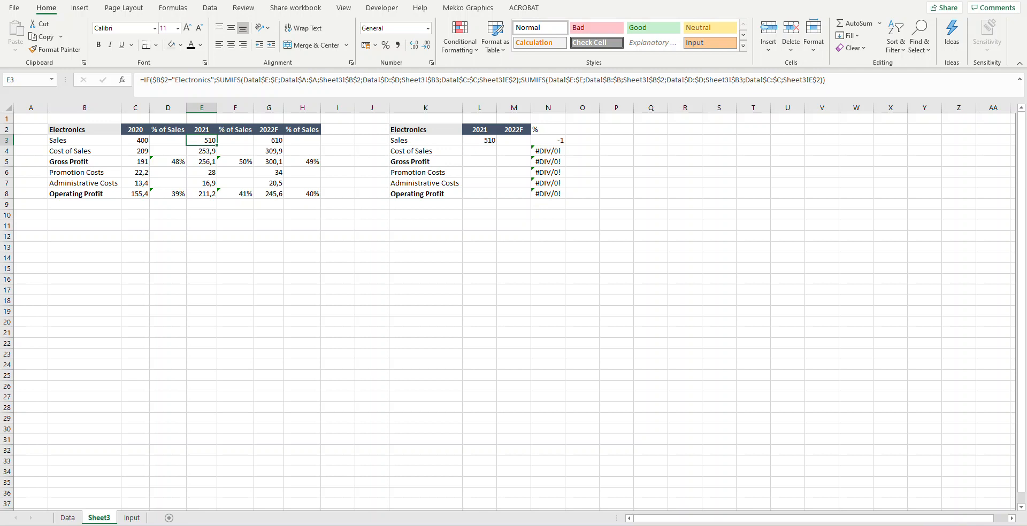
Step: Test the lookup by switching the segment in B2 to Computers and back to Electronics
left_click(84, 129)
key("alt+Down")
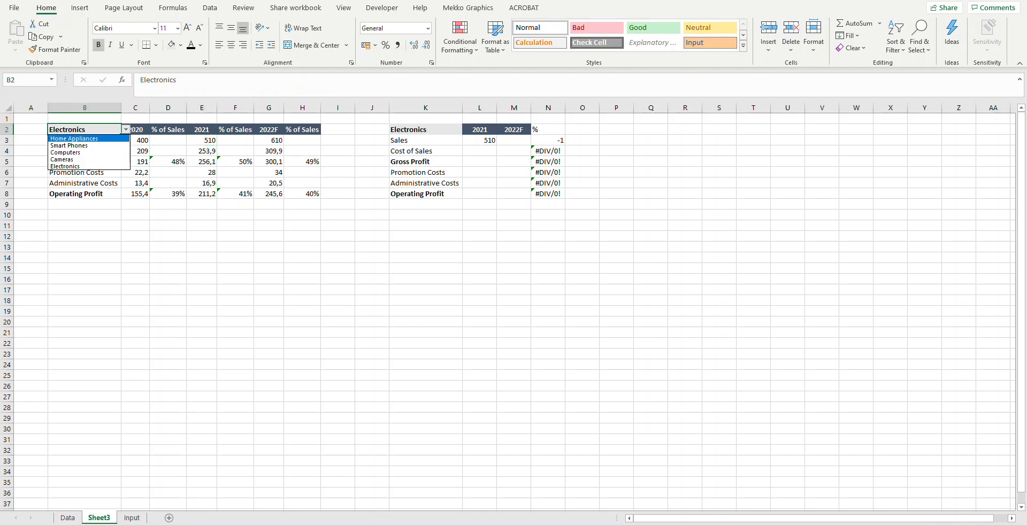
key("Down")
key("Down")
key("Return")
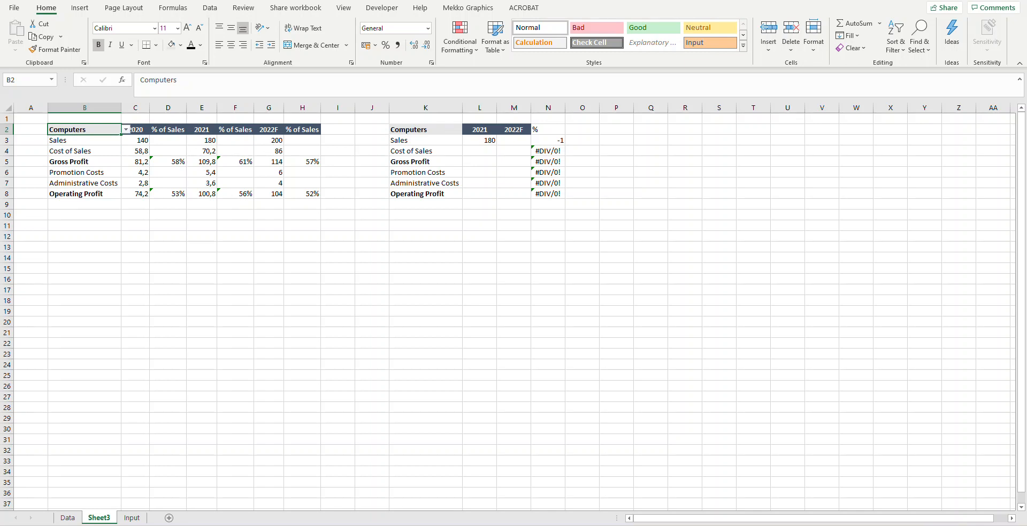
key("alt+Down")
key("Up")
key("Down")
key("Down")
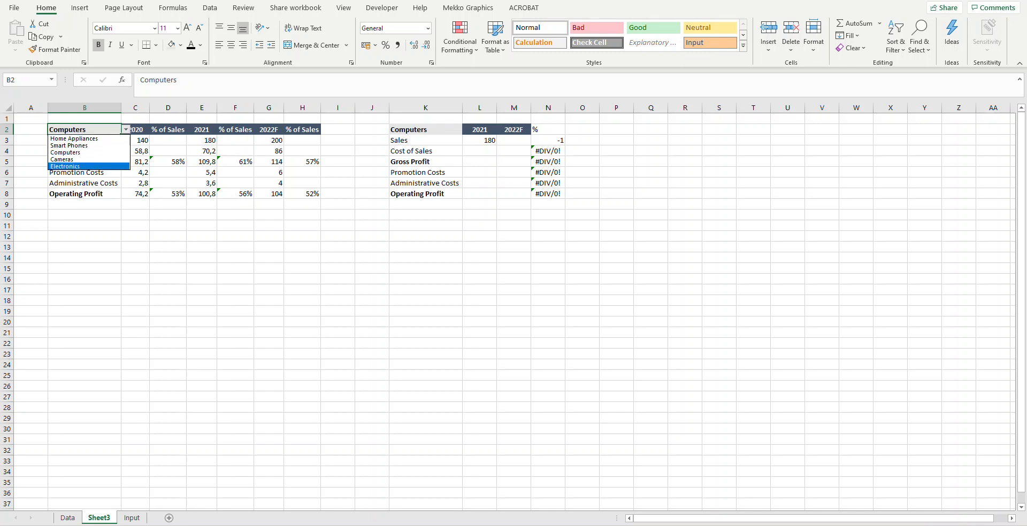
key("Return")
Step: Copy the lookup formula from L3 to the cost rows L4, L6 and L7
left_click(479, 140)
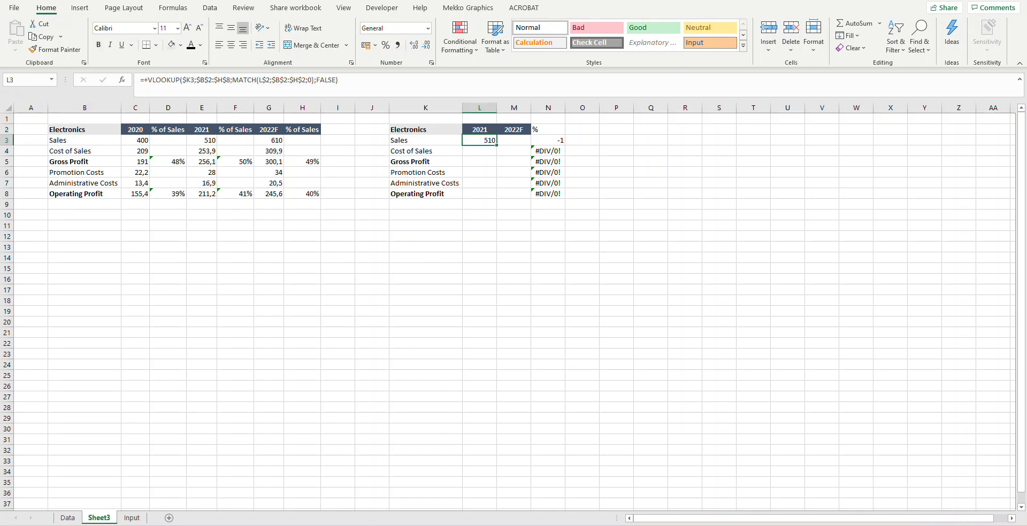
key("ctrl+c")
key("Down")
key("ctrl+v")
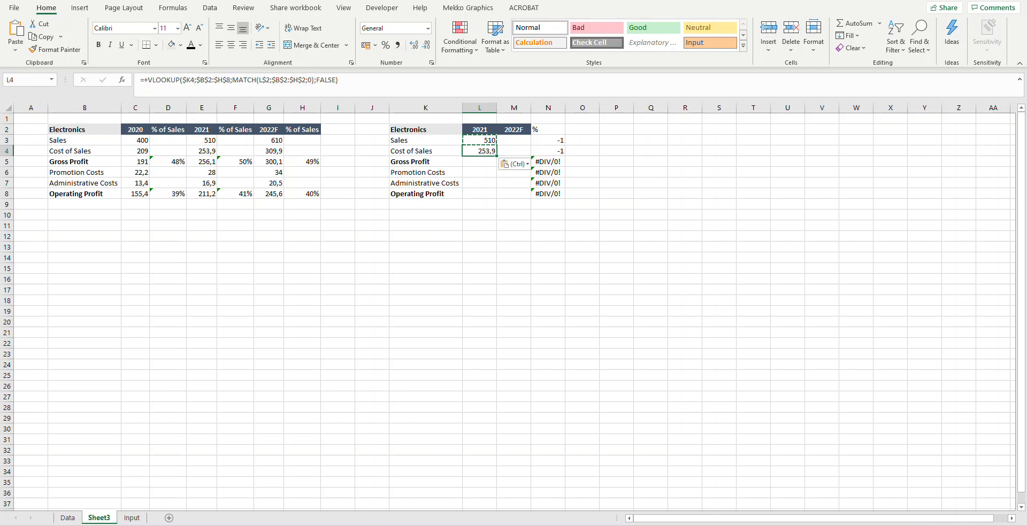
key("Down")
key("Down")
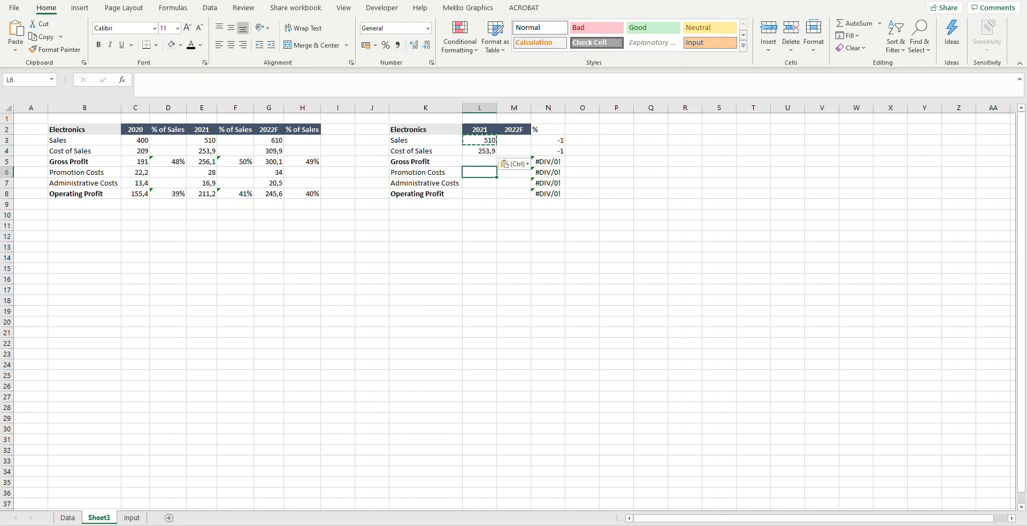
key("ctrl+v")
key("Down")
key("ctrl+v")
Step: Calculate the 2021 gross profit in L5 with the formula +L3-L4
key("Up")
key("Up")
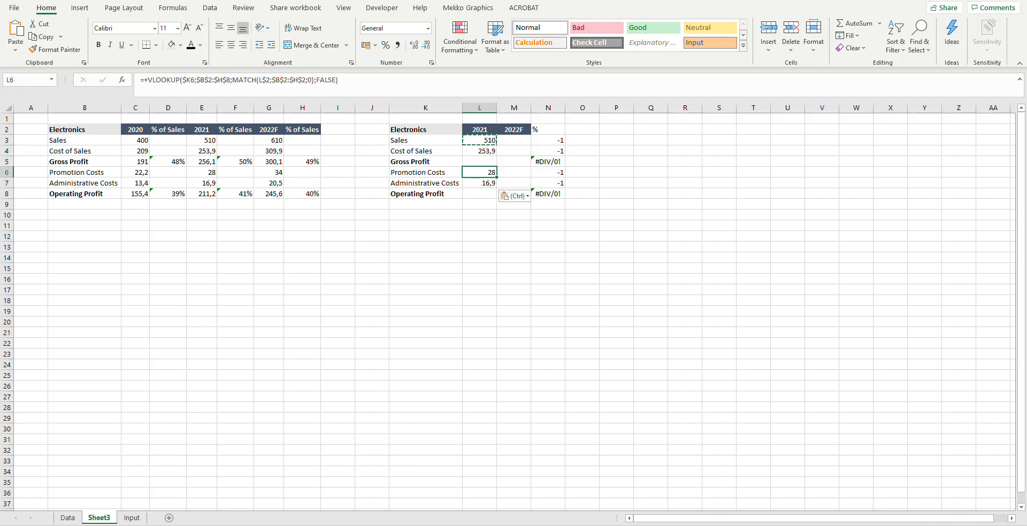
type("+L3-")
key("Up")
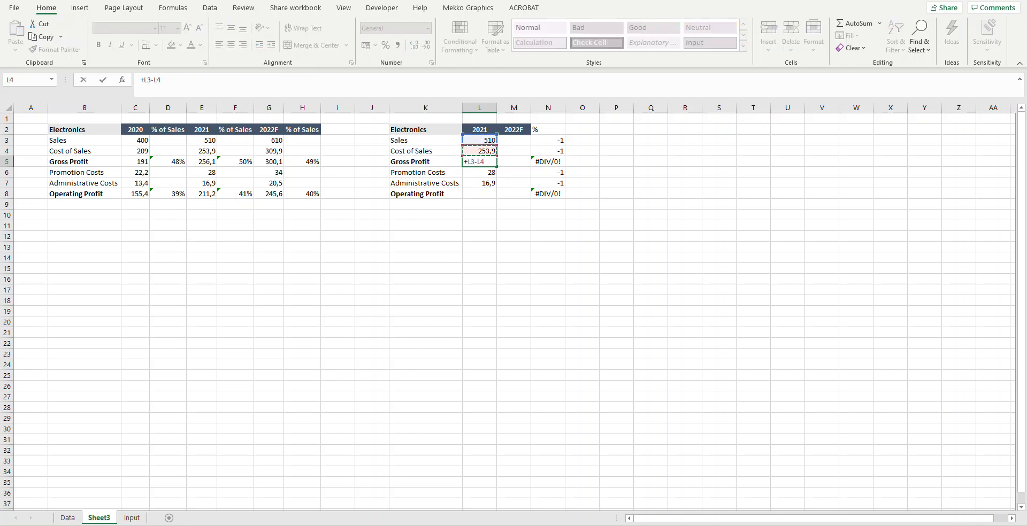
key("Return")
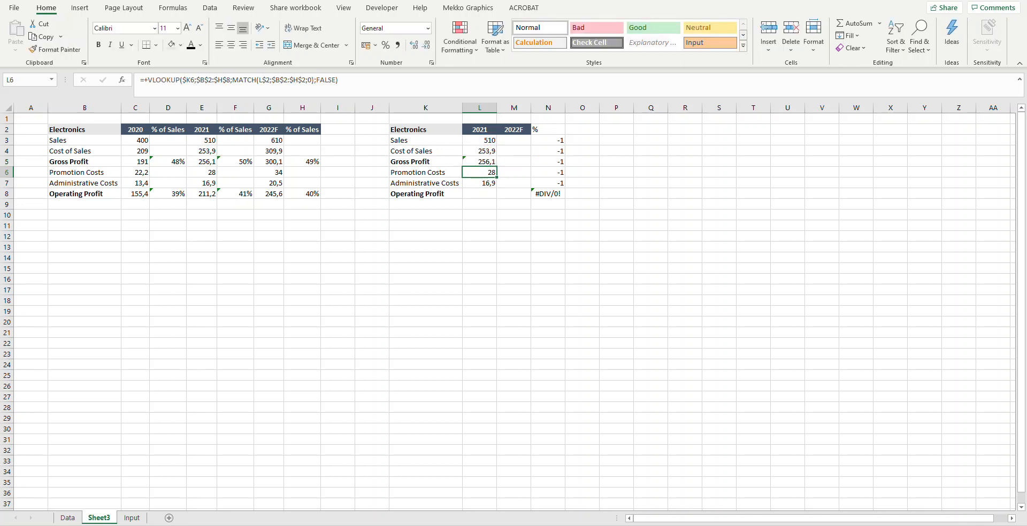
Step: Calculate the 2021 operating profit in L8 with the formula +L5-L6-L7
key("Down")
key("Down")
type("+")
key("Up")
key("Up")
key("Up")
type("-")
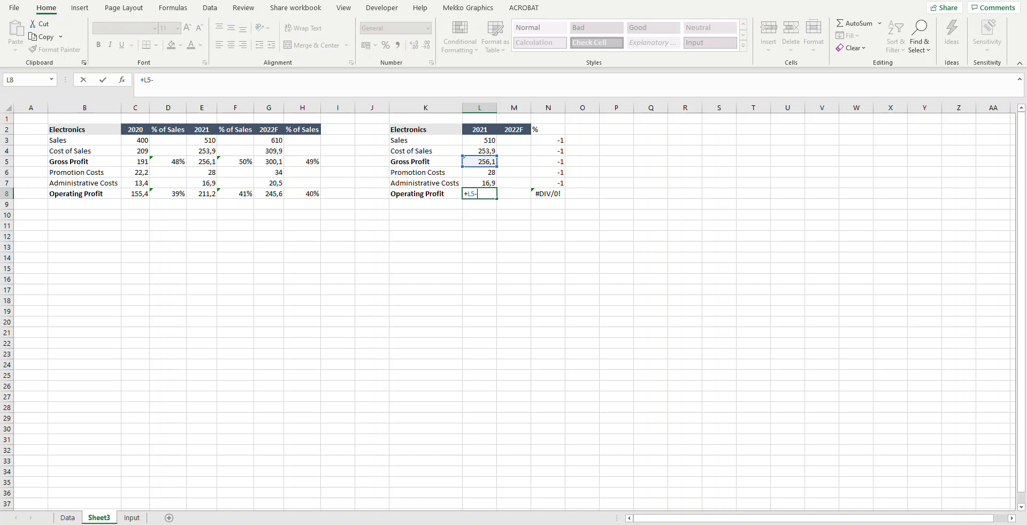
key("Up")
key("Up")
type("-")
key("Up")
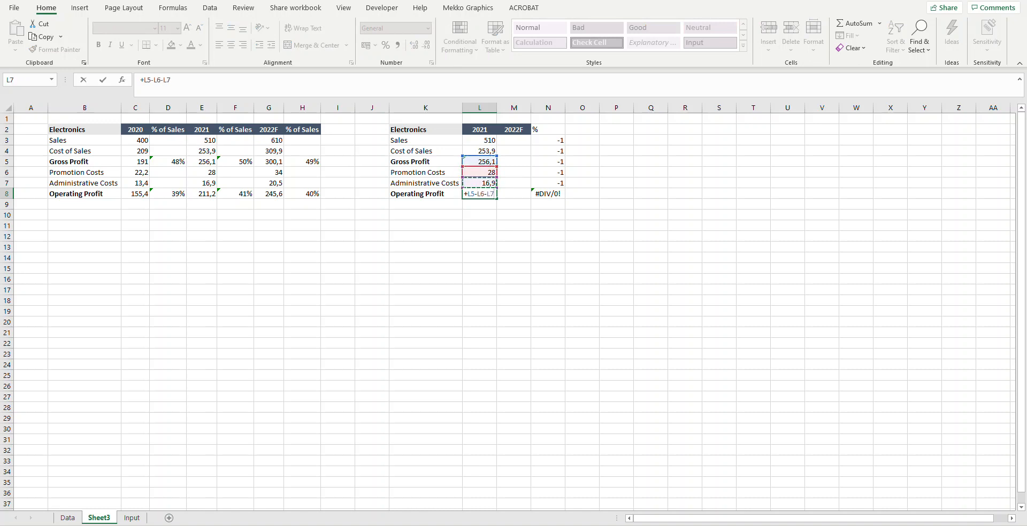
type(",")
key("Return")
key("Return")
type("L7")
key("ctrl+Return")
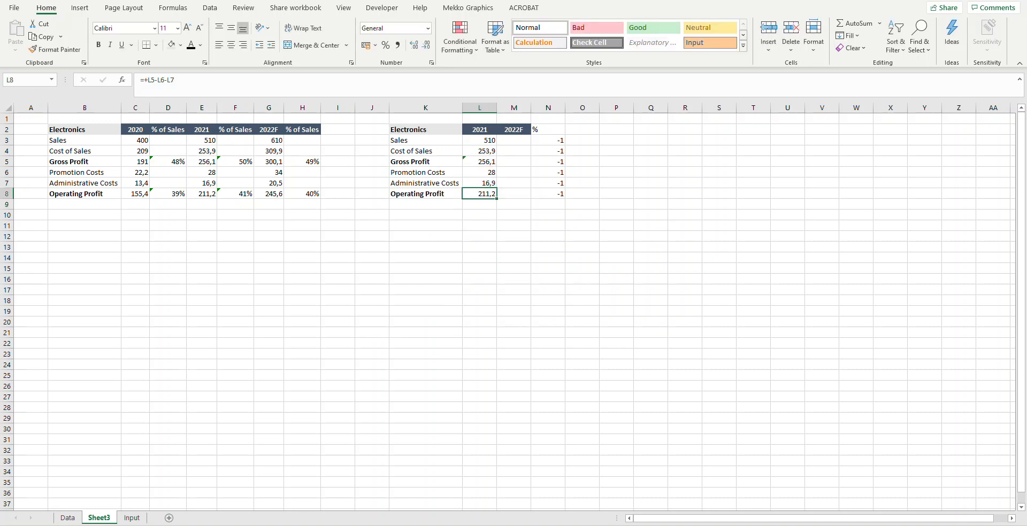
Step: Copy the operating profit formula from L8 to M8 and the gross profit formula from L5 to M5
key("ctrl+c")
key("Right")
key("ctrl+v")
key("Up")
key("Up")
key("Up")
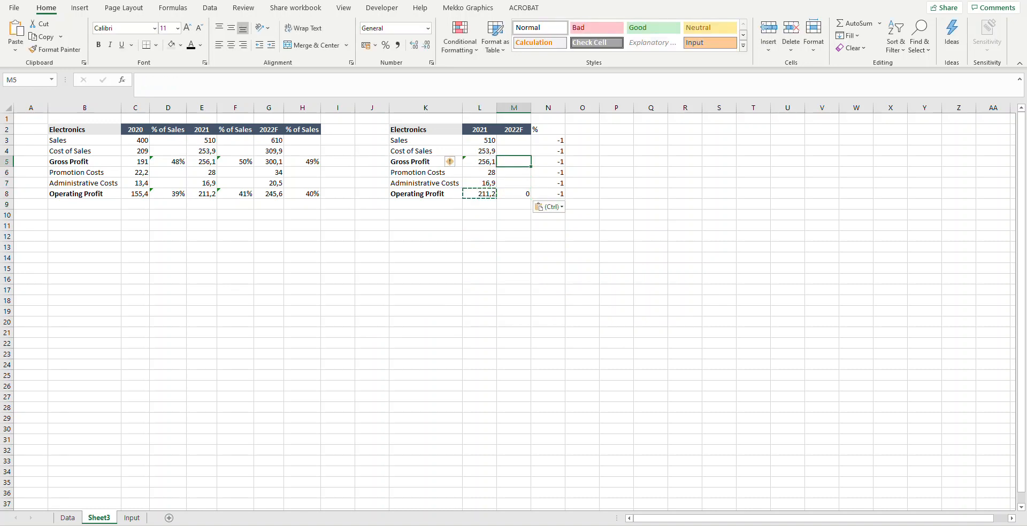
key("Left")
key("Right")
key("Return")
Step: Fill the lookup formulas for Sales and Cost of Sales from L3:L4 across into M3:M4
key("Up")
key("Up")
key("Left")
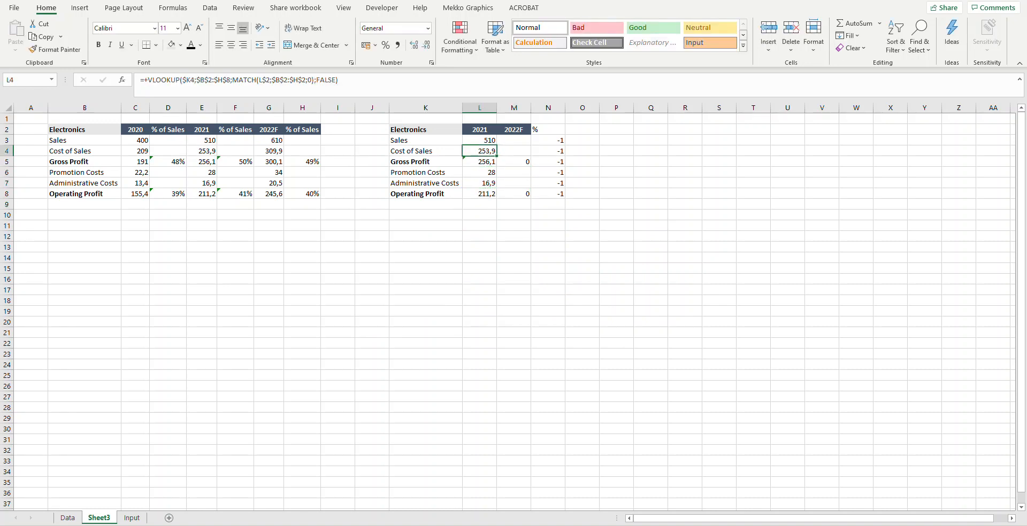
key("shift+Down")
key("shift+Right")
key("ctrl+r")
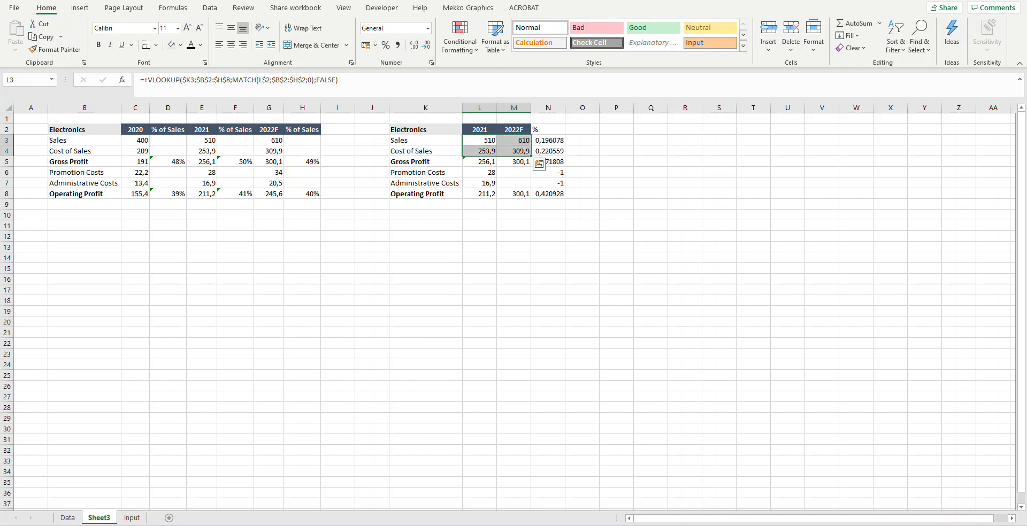
Step: Fill the lookup formulas for Promotion Costs and Administrative Costs from L6:L7 across into M6:M7
key("Down")
key("Down")
key("Down")
key("shift+Right")
key("shift+Down")
key("ctrl+r")
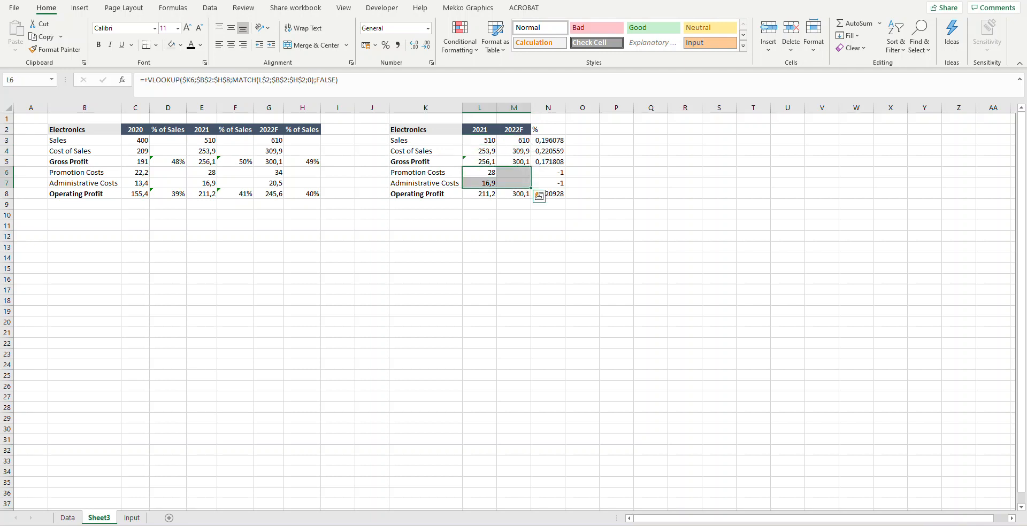
Step: Format the change values in N3:N8 as percentages without decimals
key("Down")
key("Down")
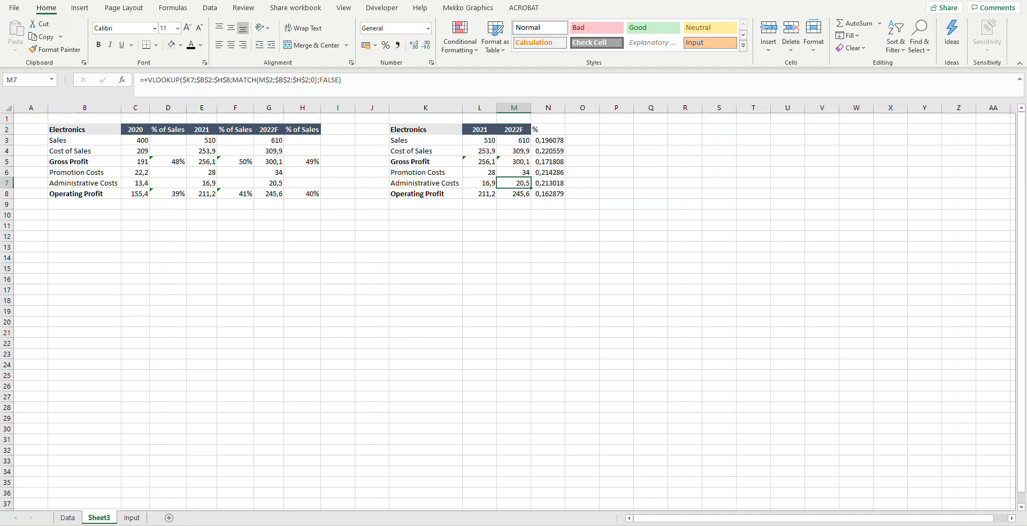
key("Right")
key("Right")
key("shift+Up")
key("shift+Up")
key("shift+Up")
key("shift+Up")
key("shift+Up")
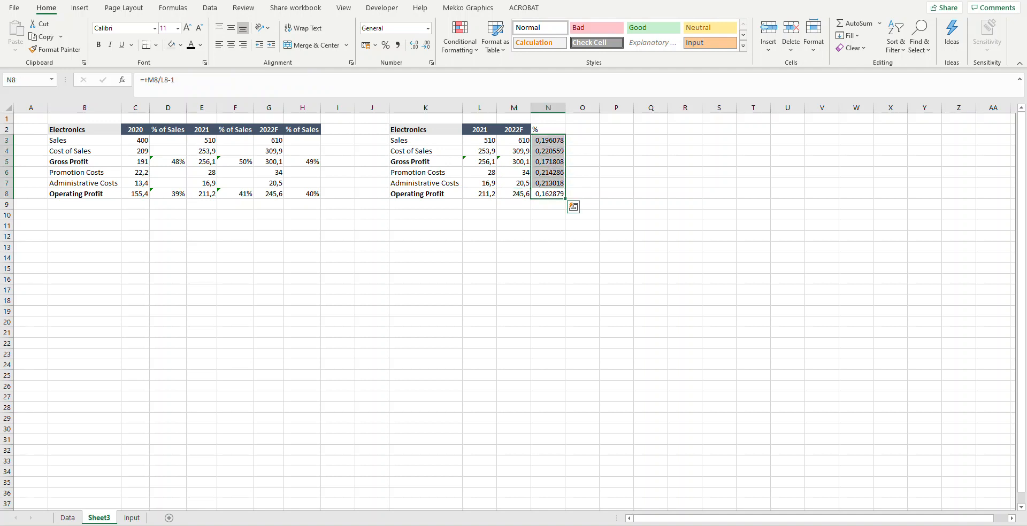
key("ctrl+shift+5")
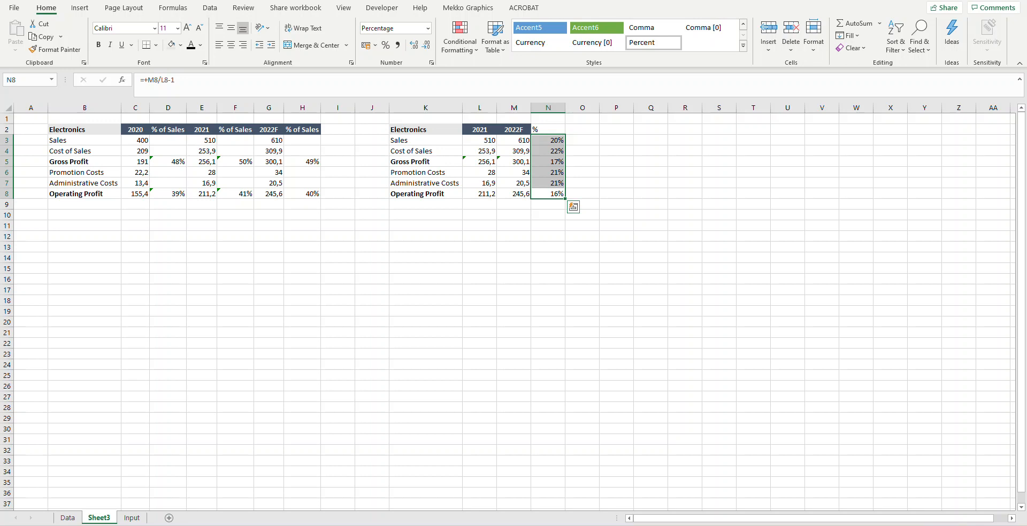
Step: Copy the header formatting from H2 onto the % header in N2 with Format Painter
left_click(303, 130)
left_click(56, 49)
left_click(548, 130)
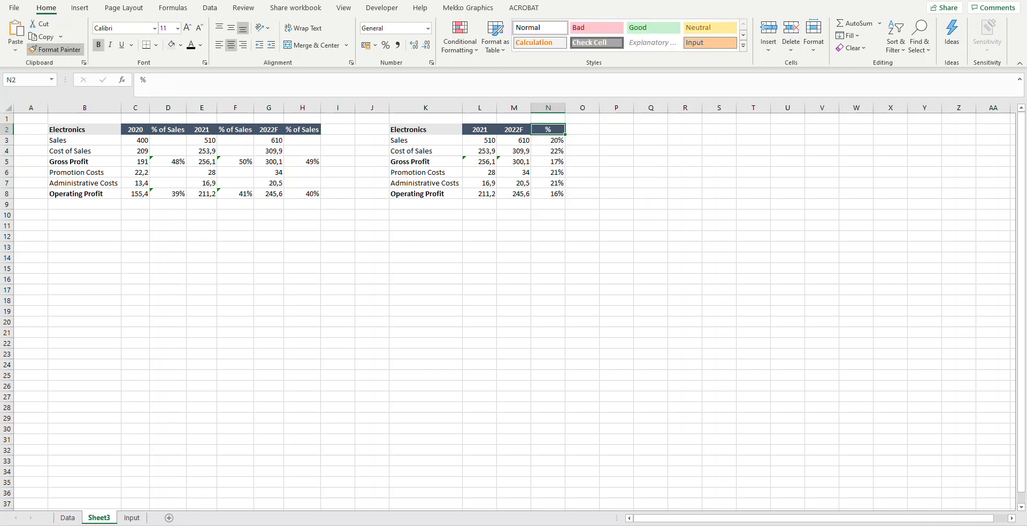
left_click(582, 161)
left_click(583, 204)
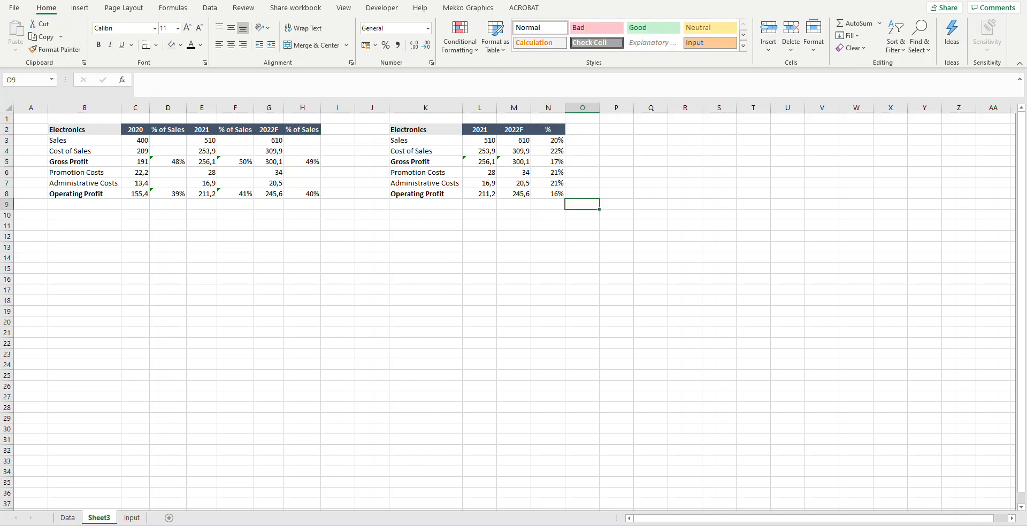
left_click(514, 194)
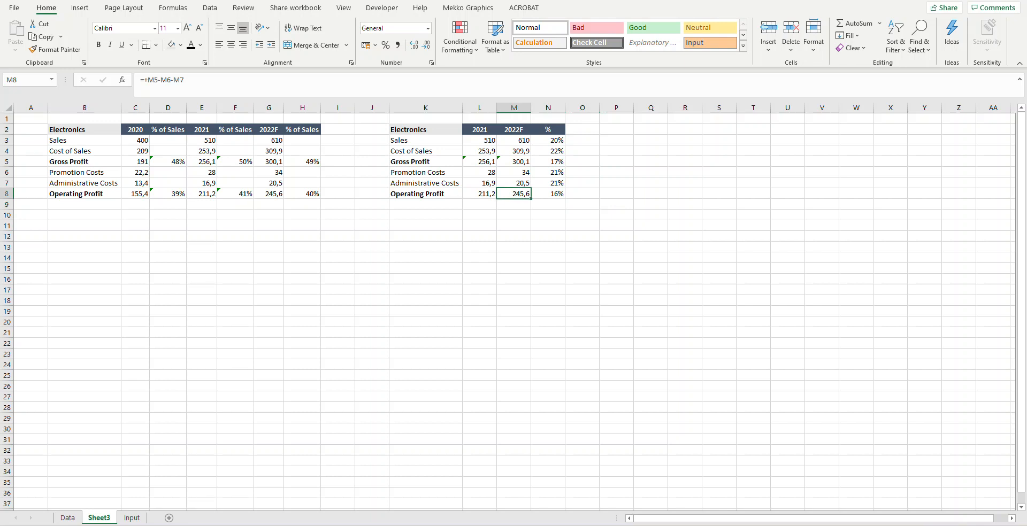
Step: On the Input sheet, create a list in column D headed Periods in D1, with 2020, 2021 and 2022F below it
left_click(480, 130)
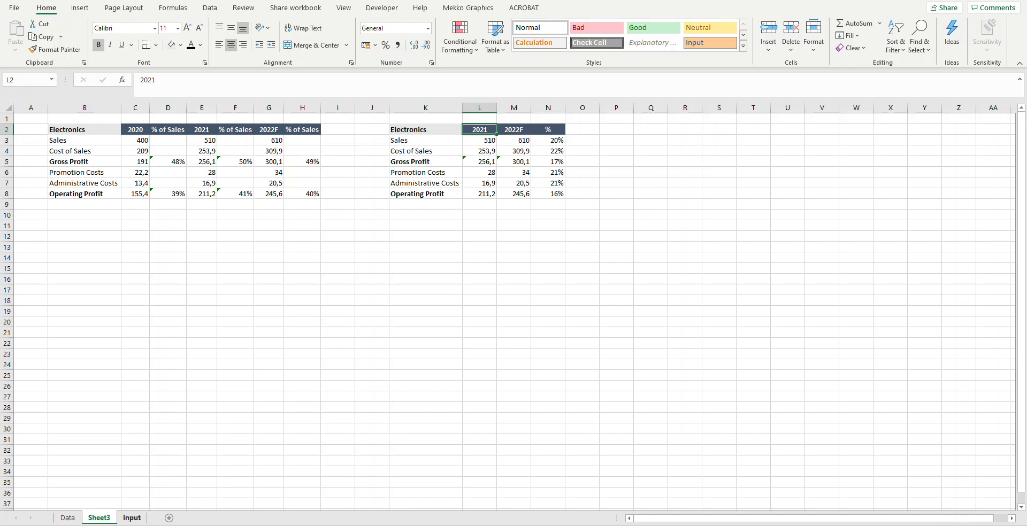
key("ctrl+Page_Down")
key("ctrl+v")
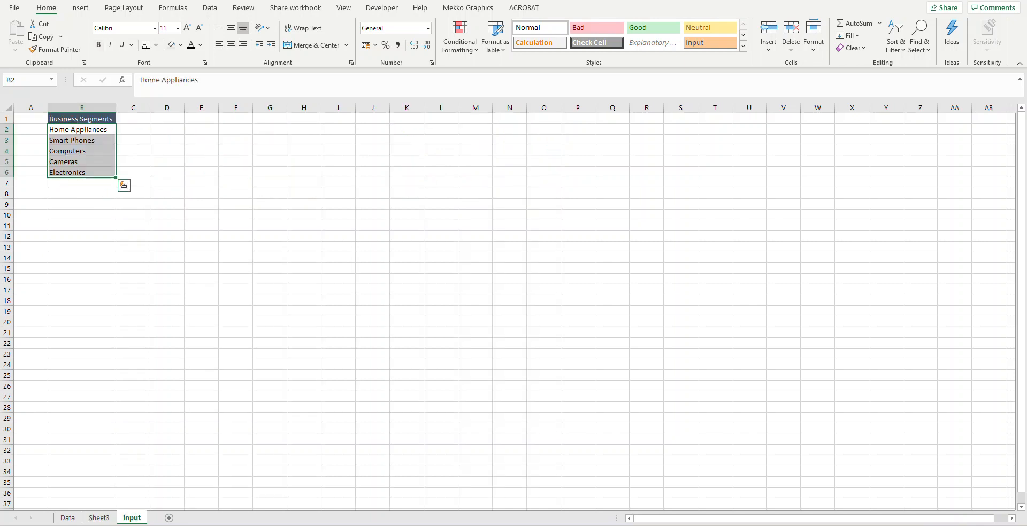
left_click(167, 118)
type("Periods")
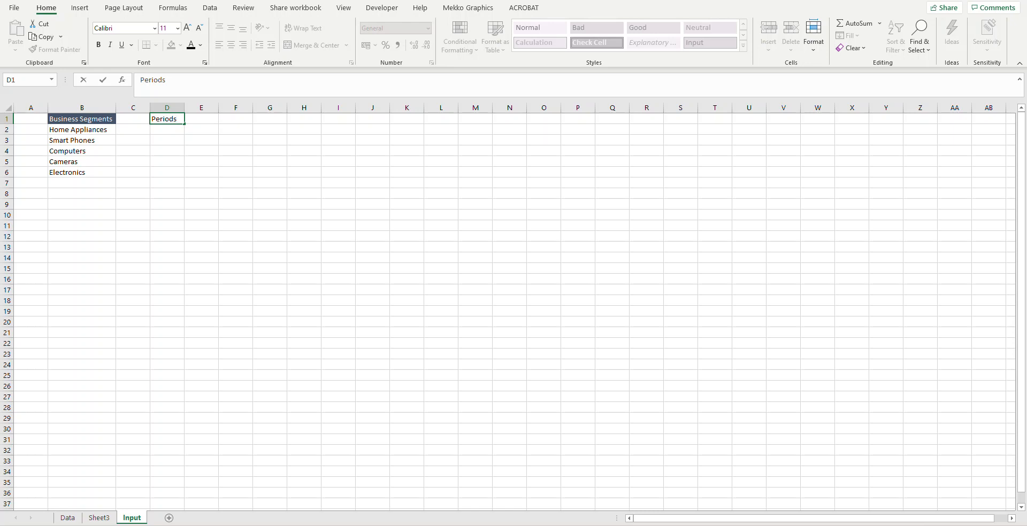
key("Return")
type("2020")
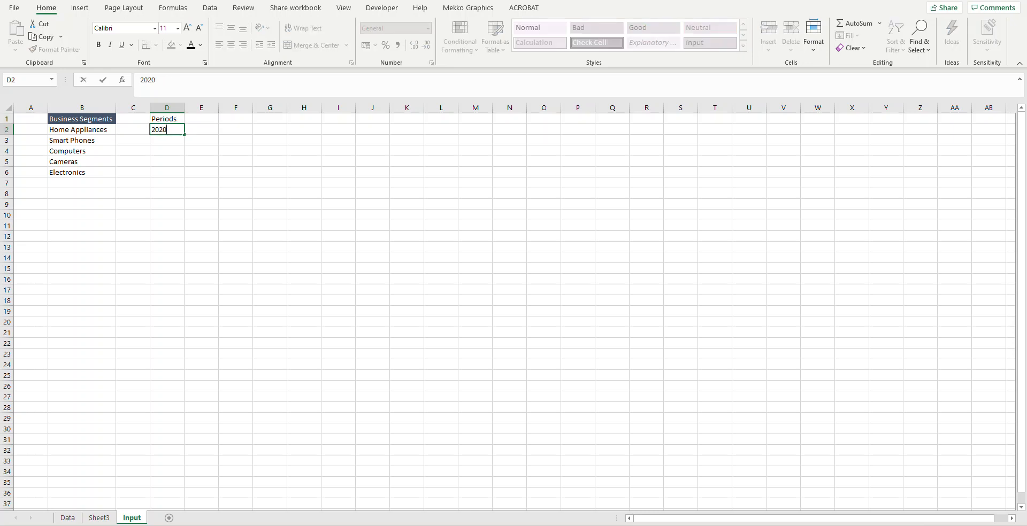
key("Return")
type("2021")
key("Return")
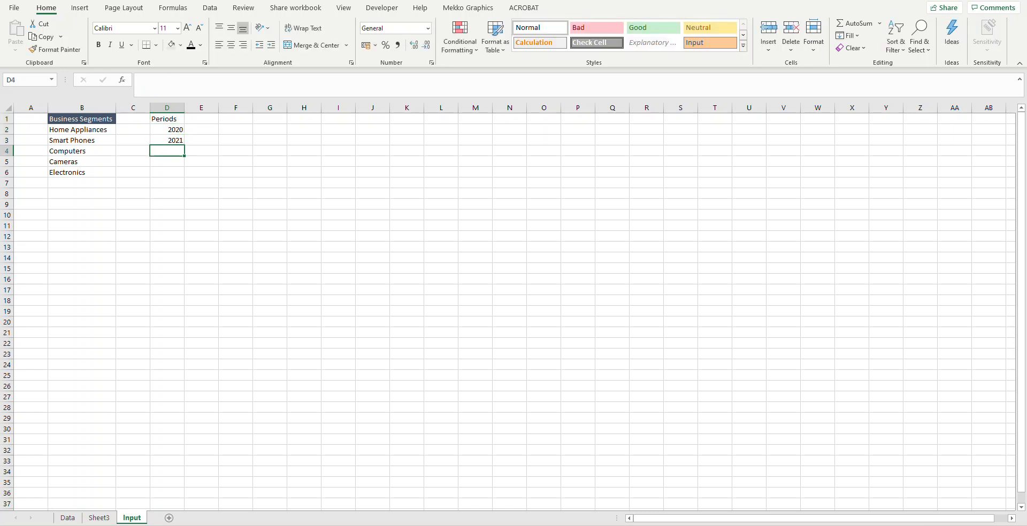
type("202")
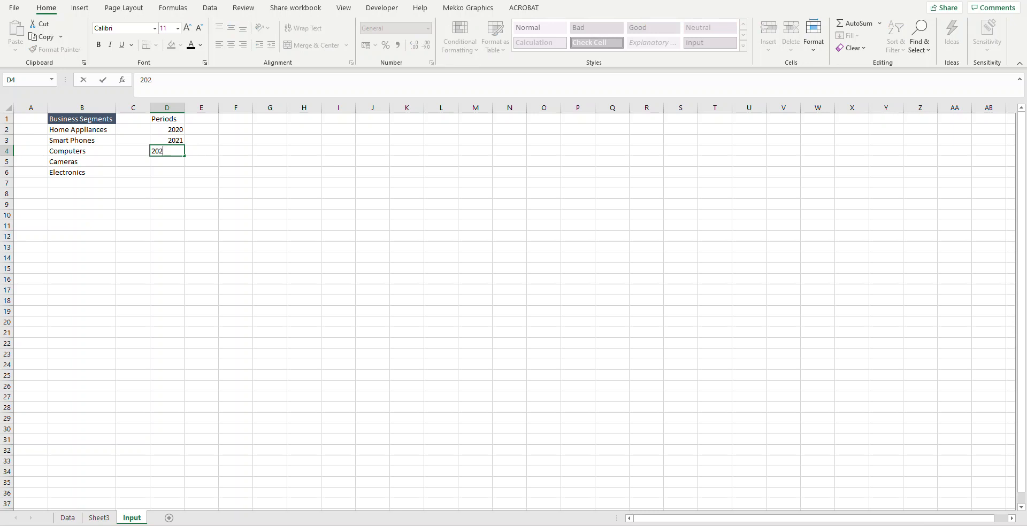
type("2F")
key("Return")
Step: Center the three period entries in D2:D4 horizontally
key("Up")
key("shift+Up")
key("shift+Up")
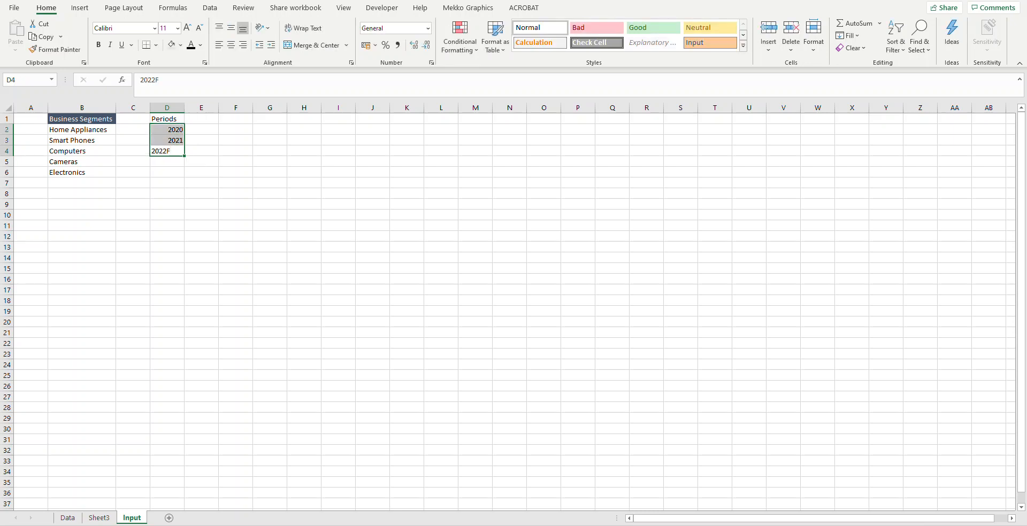
left_click(231, 45)
Step: Start a data validation rule for the first year header, L2 on Sheet3, that allows a List
key("ctrl+Page_Up")
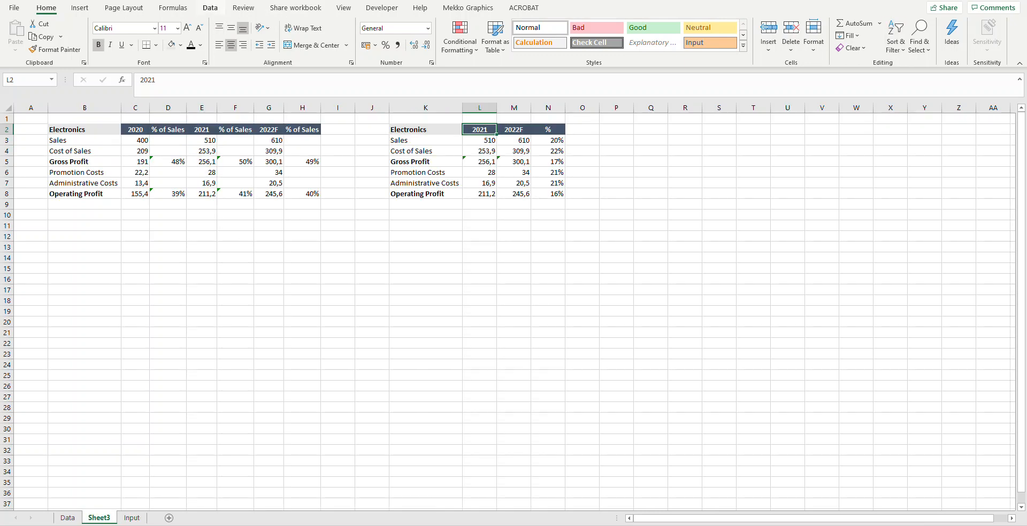
left_click(210, 8)
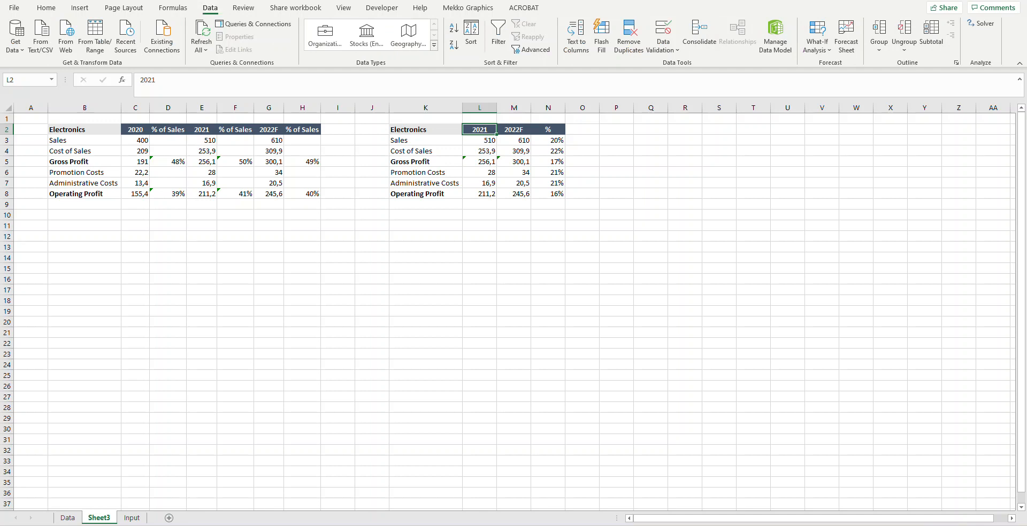
left_click(663, 33)
key("Tab")
key("alt+Down")
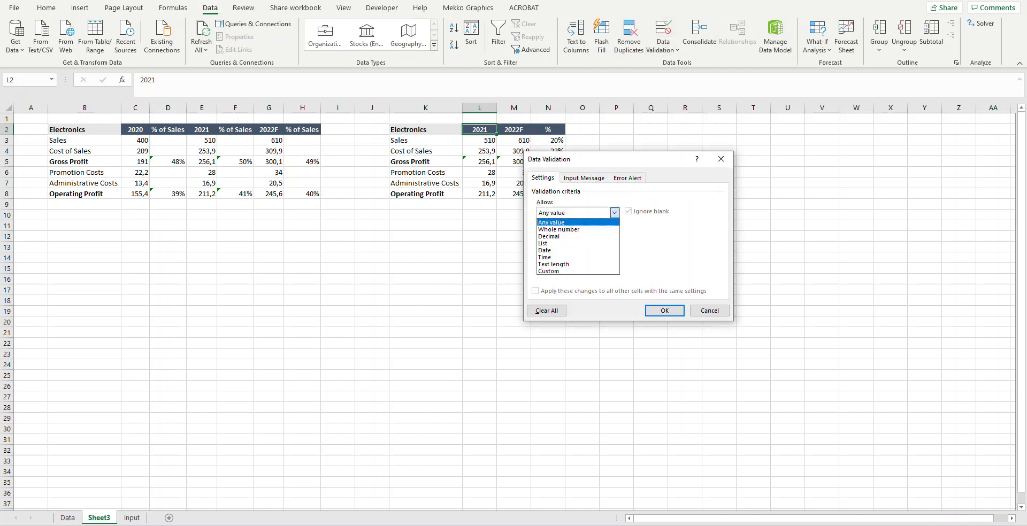
key("Down")
key("Down")
key("Down")
key("Return")
Step: Set the L2 validation source to =Input!$D$2:$D$4 and apply the rule
key("Tab")
key("Tab")
key("Tab")
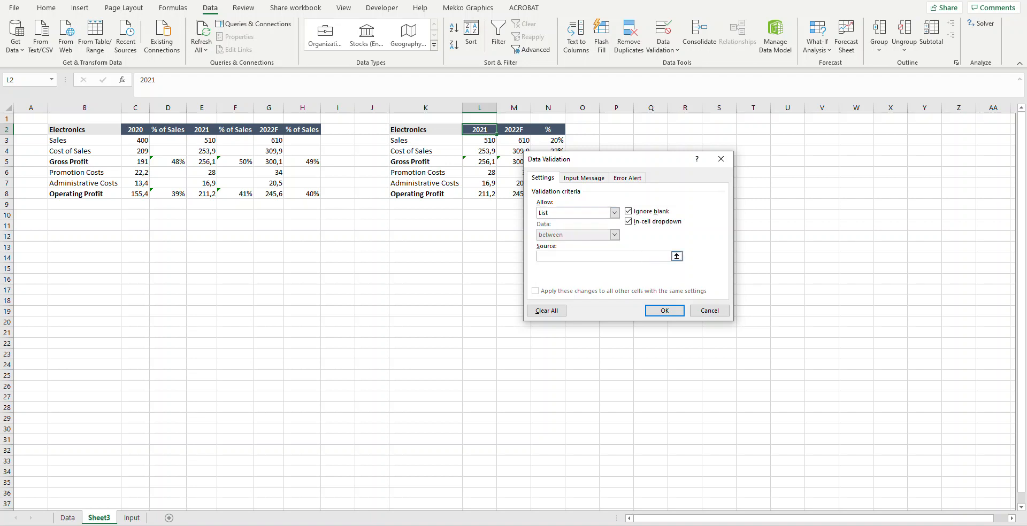
key("ctrl+Page_Down")
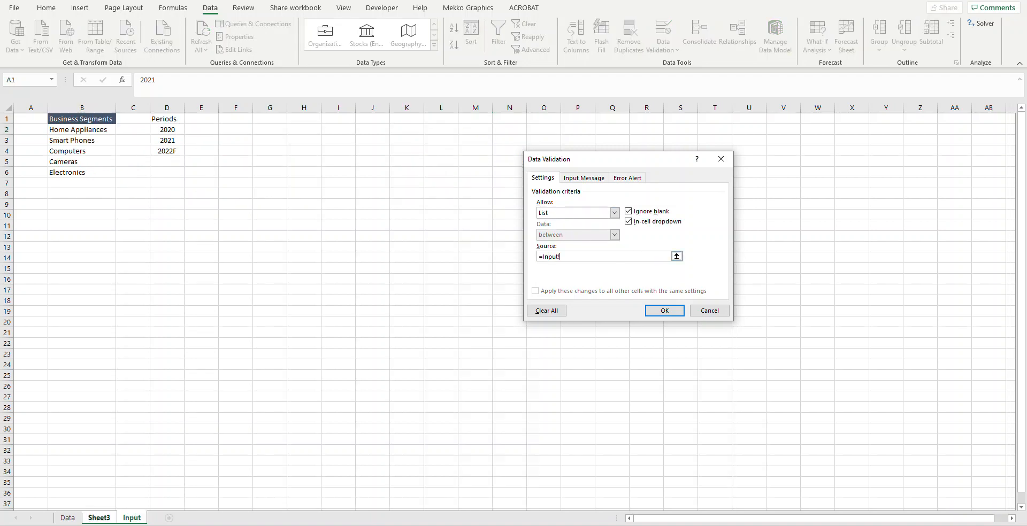
left_click_drag(167, 129, 171, 152)
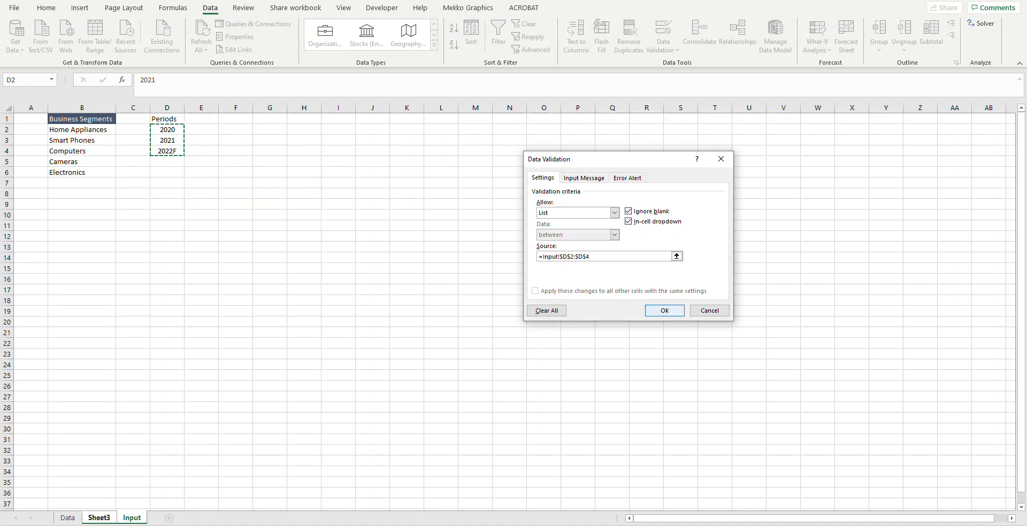
left_click(665, 310)
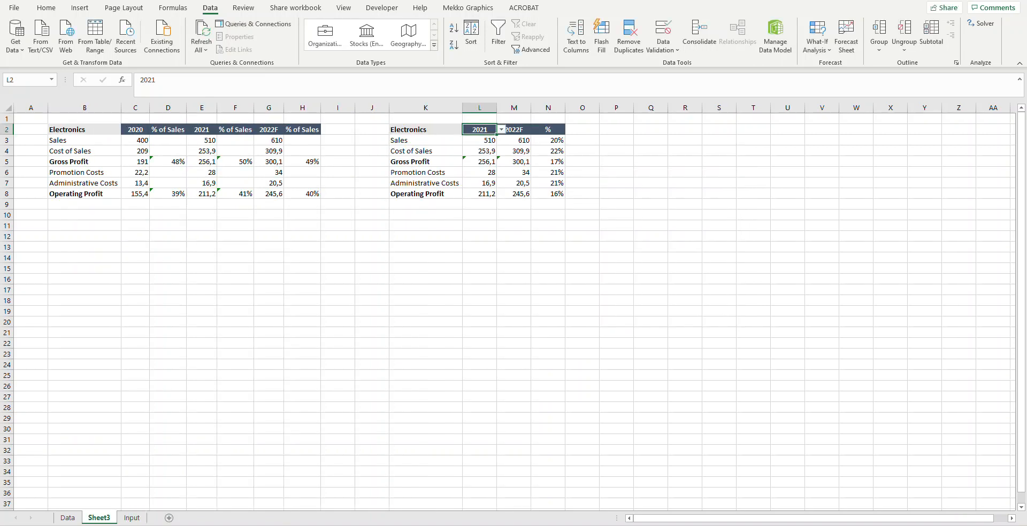
Step: Add a List data validation to the second year header M2, using D2:D4 on the Input sheet as source
left_click(514, 130)
left_click(663, 33)
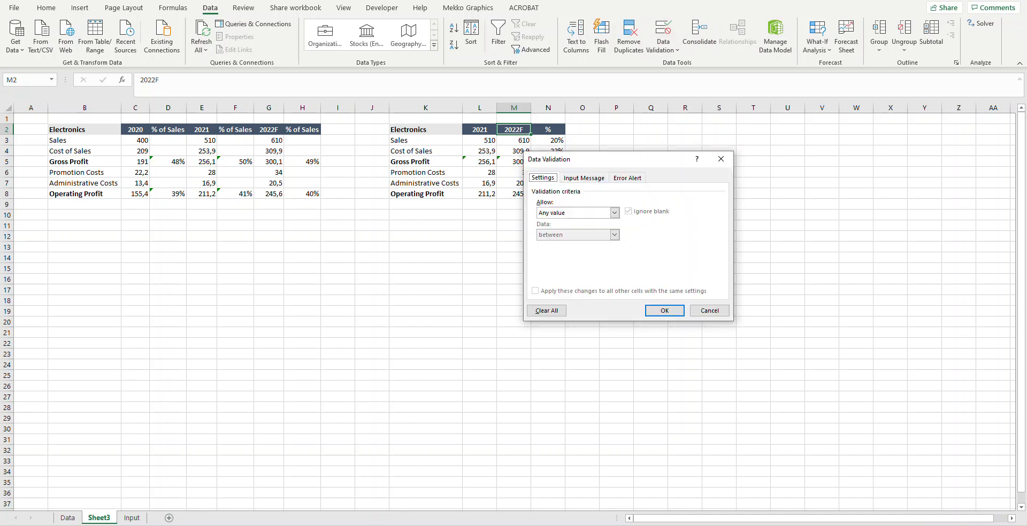
left_click(615, 213)
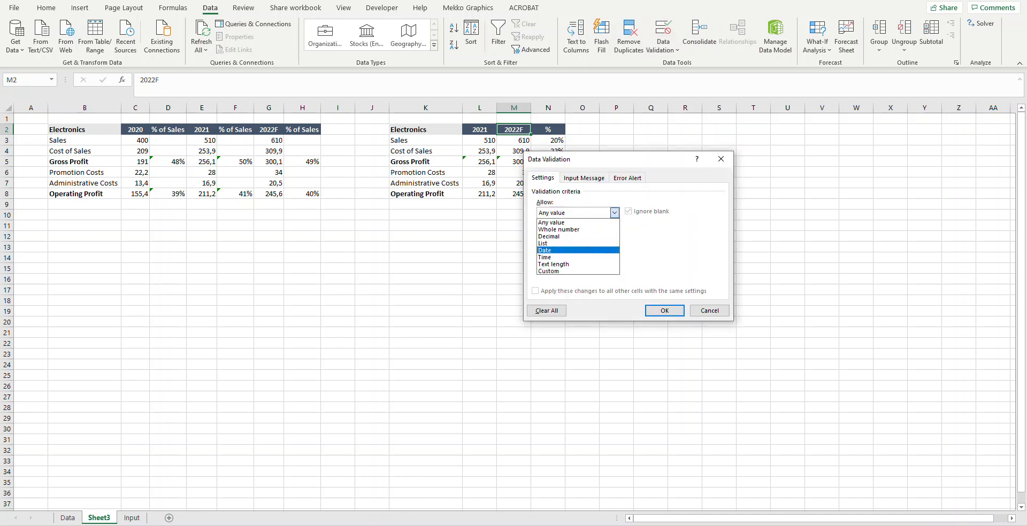
key("Return")
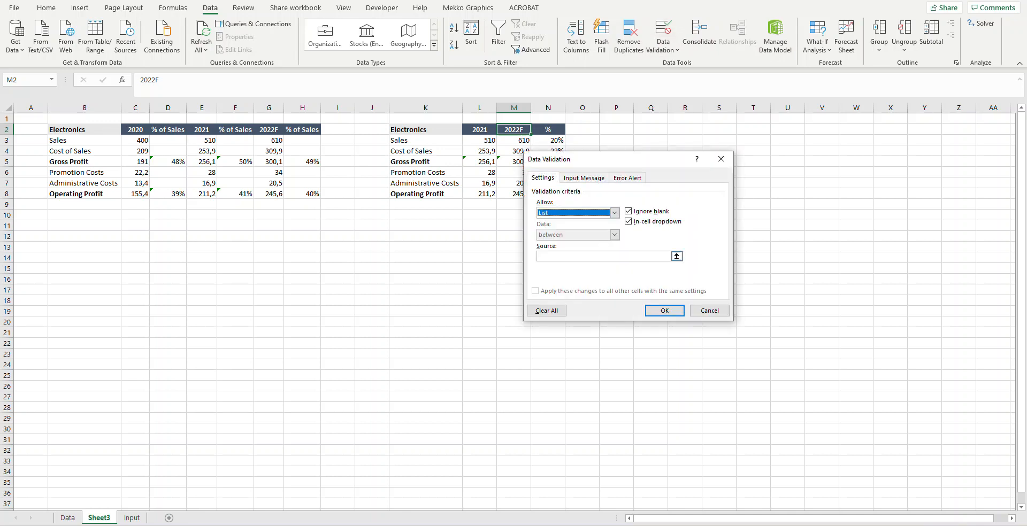
left_click(603, 256)
left_click(132, 517)
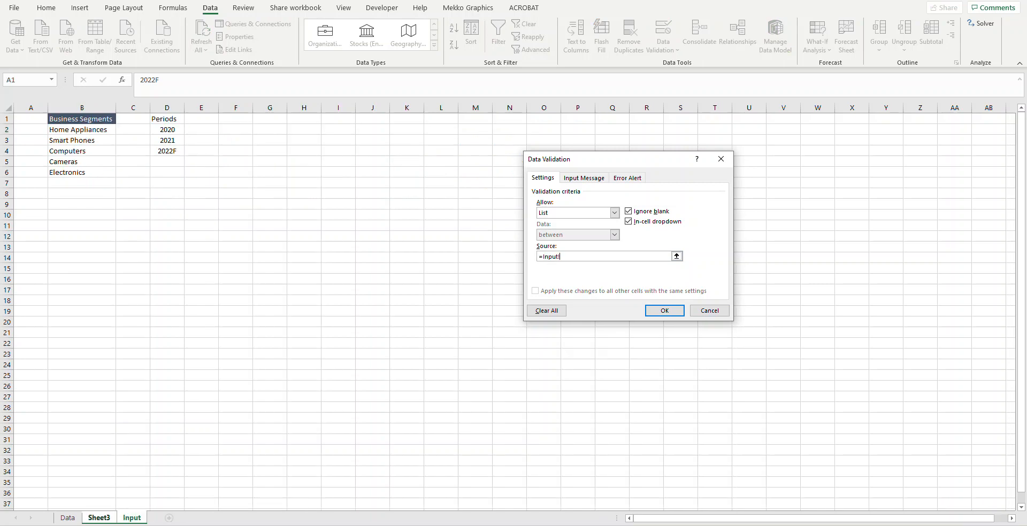
left_click_drag(167, 129, 167, 151)
key("Tab")
key("Return")
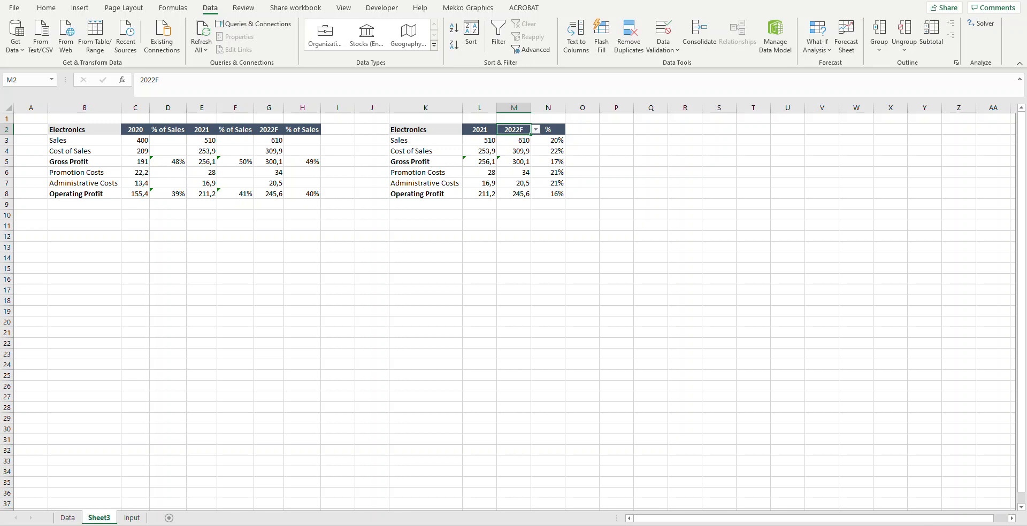
Step: Switch the period in L2 to 2020 and check the L3 lookup against the 2020 sales in C3
left_click(480, 129)
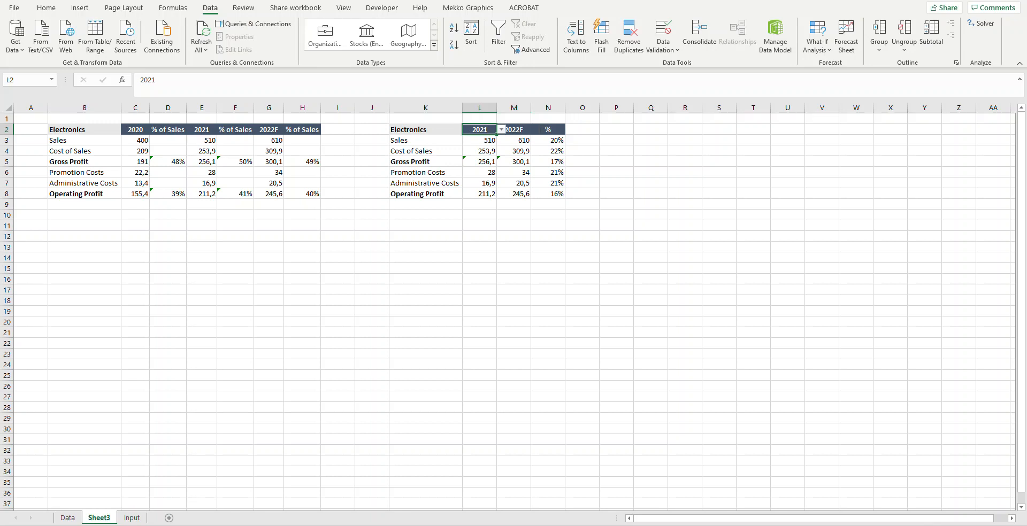
key("alt+Down")
key("Return")
left_click(582, 140)
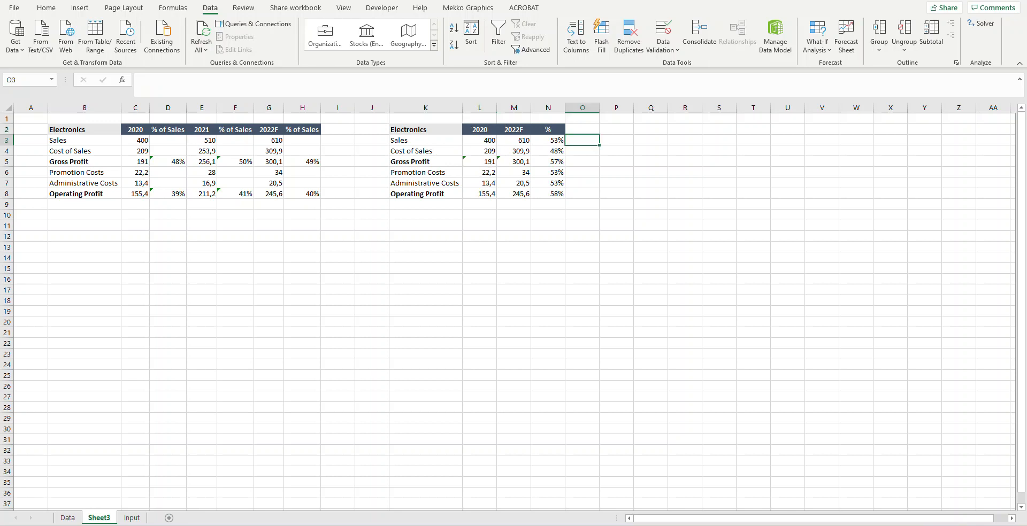
key("Left")
key("Left")
key("Left")
key("Up")
key("Down")
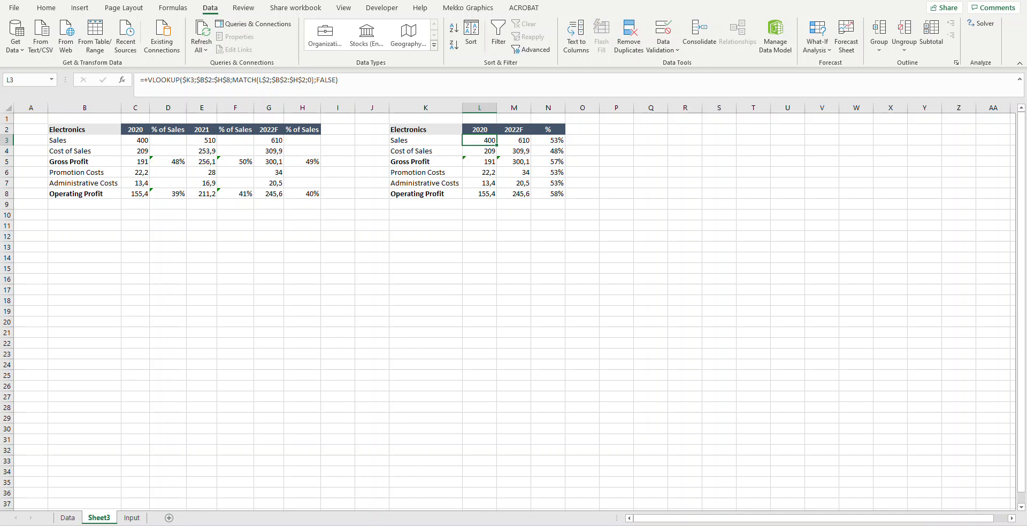
left_click(135, 140)
Step: Switch the comparison period in M2 to 2021 from its dropdown list
left_click(514, 130)
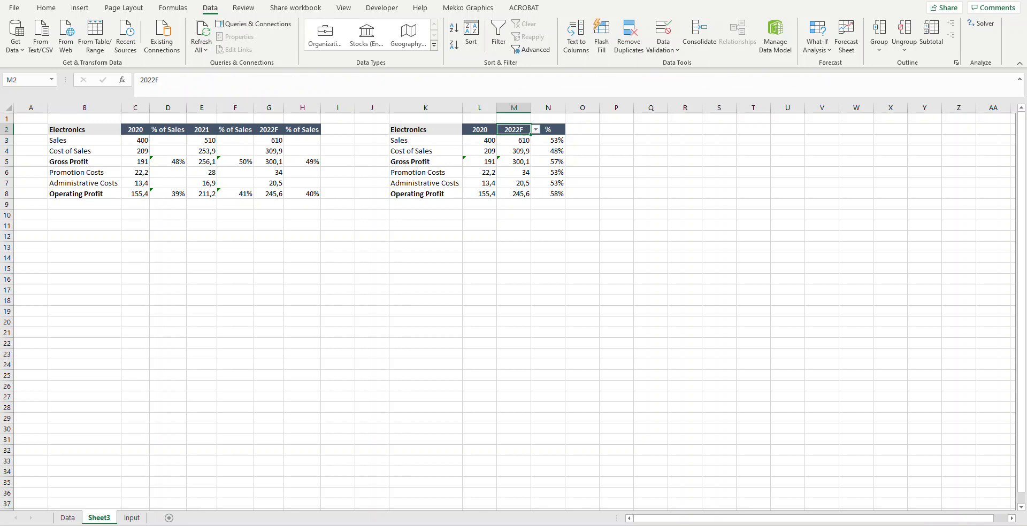
key("alt+Down")
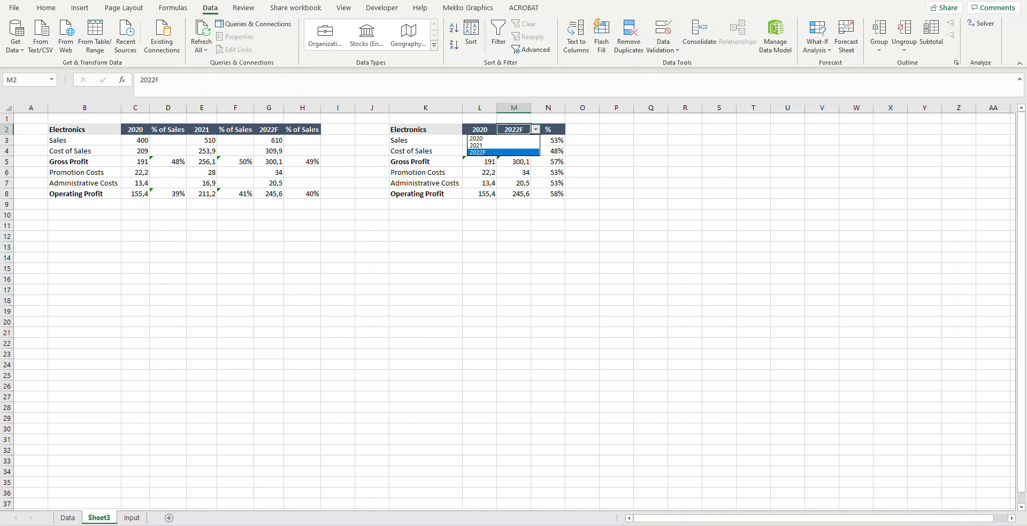
key("Up")
key("Return")
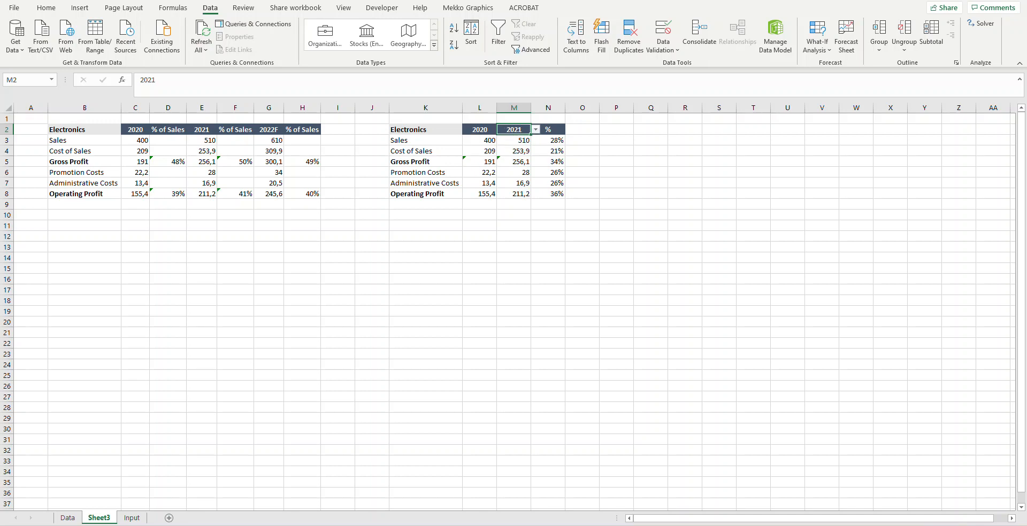
Step: Review the lookup formula in M3, the operating profit formula in M8 and the period headers L2 and M2
left_click(515, 140)
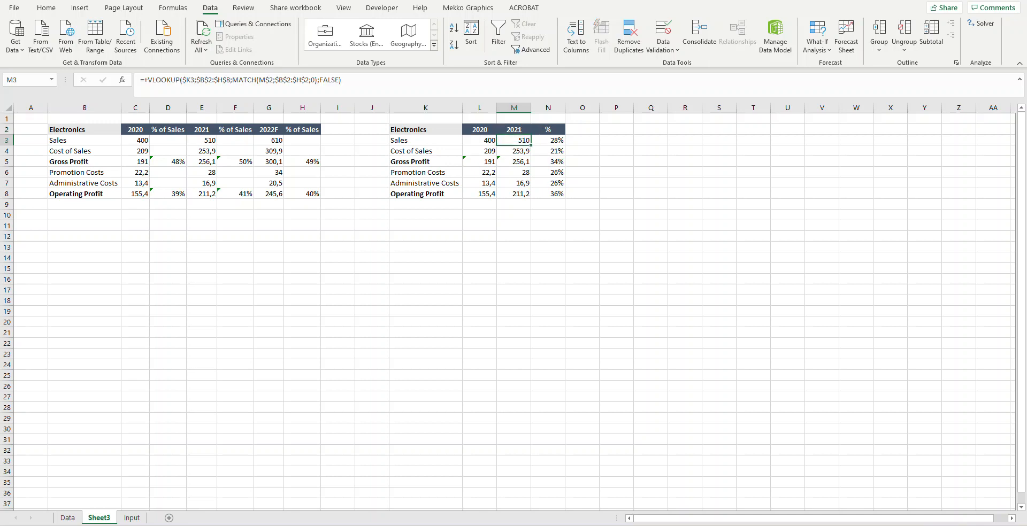
left_click(514, 194)
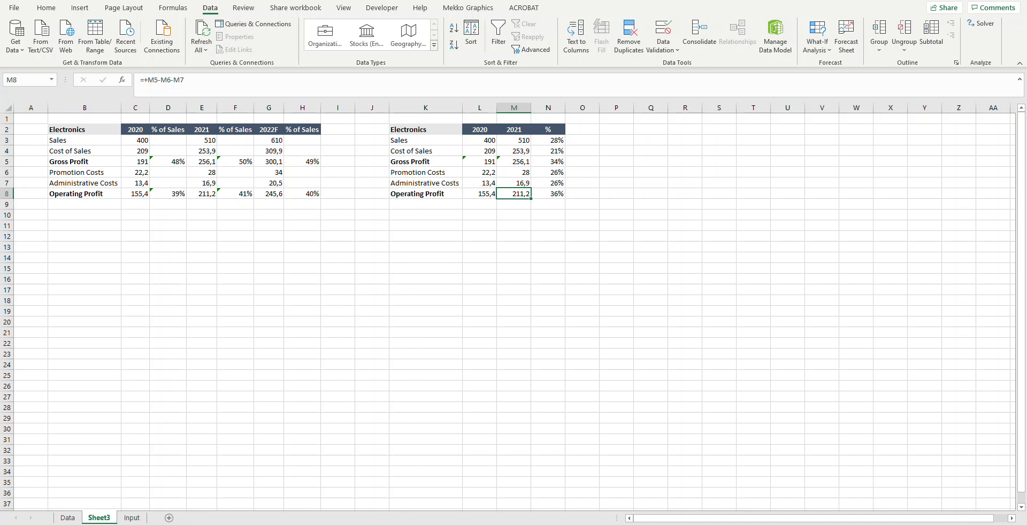
left_click(479, 141)
left_click(480, 130)
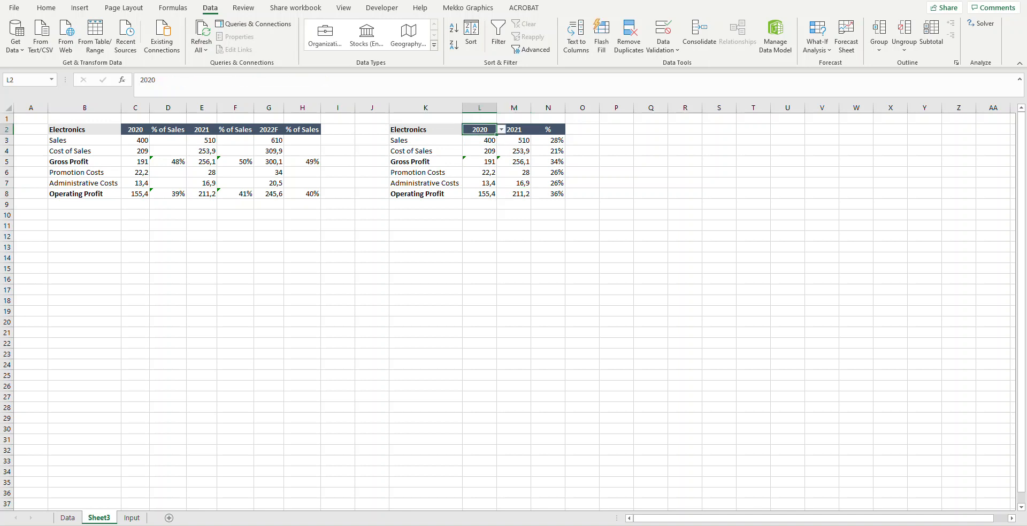
left_click(514, 130)
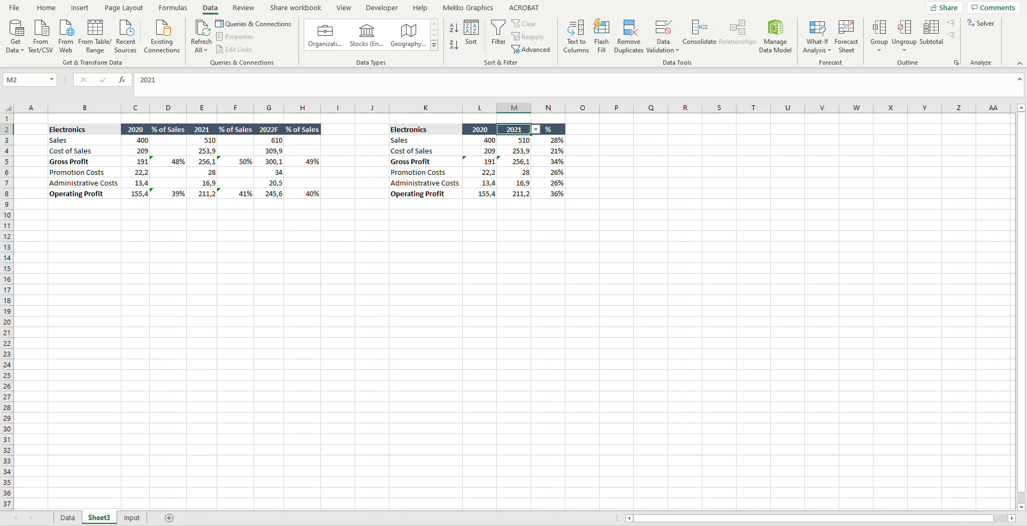
Step: Switch the segment in B2 to Computers from its dropdown list
left_click(85, 130)
left_click(126, 130)
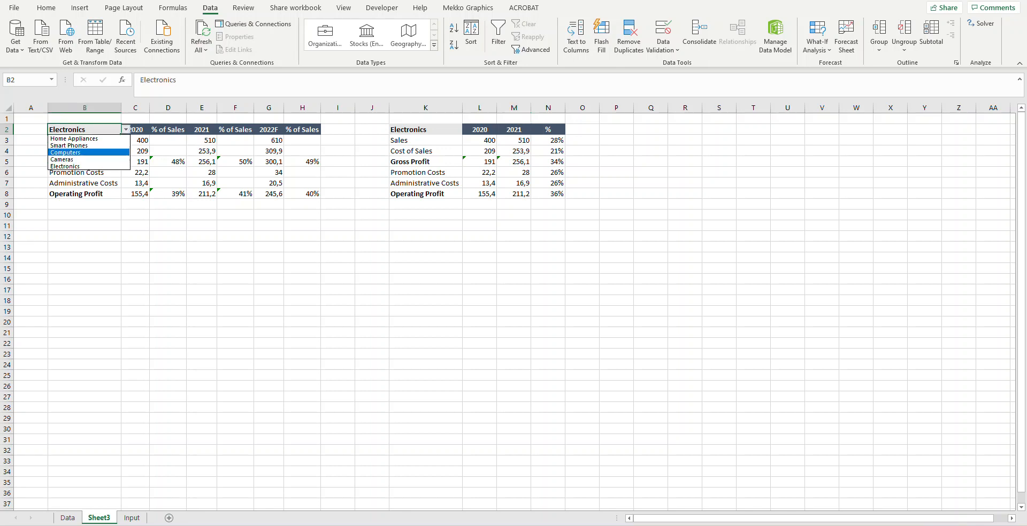
left_click(64, 152)
Step: Set the compared periods to 2021 in L2 and 2022F in M2 from their dropdown lists
left_click(480, 130)
left_click(501, 130)
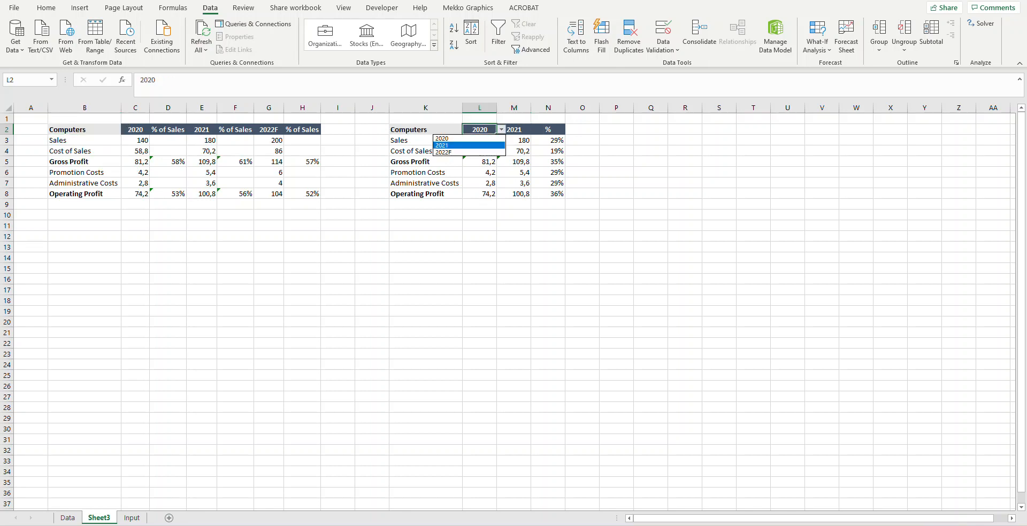
left_click(455, 146)
left_click(514, 130)
left_click(535, 130)
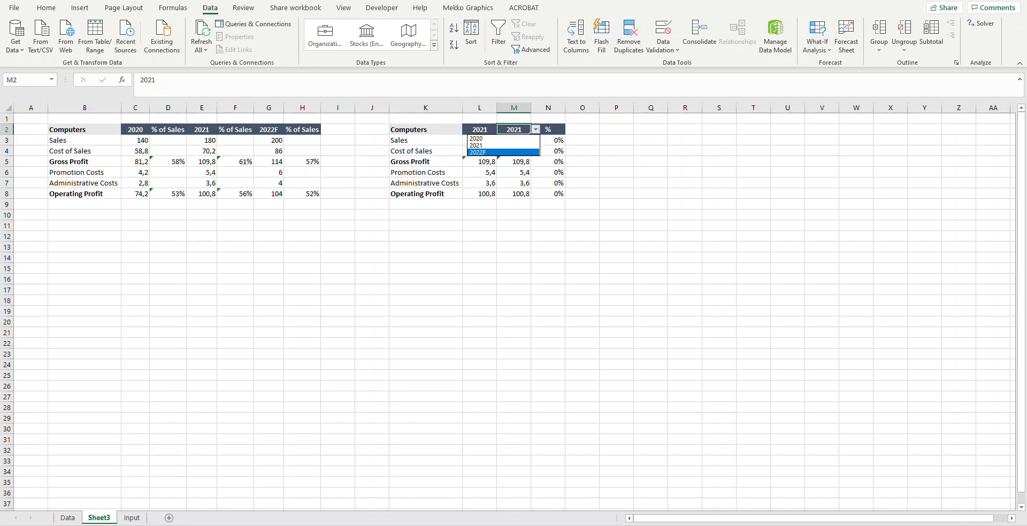
left_click(489, 149)
left_click(616, 172)
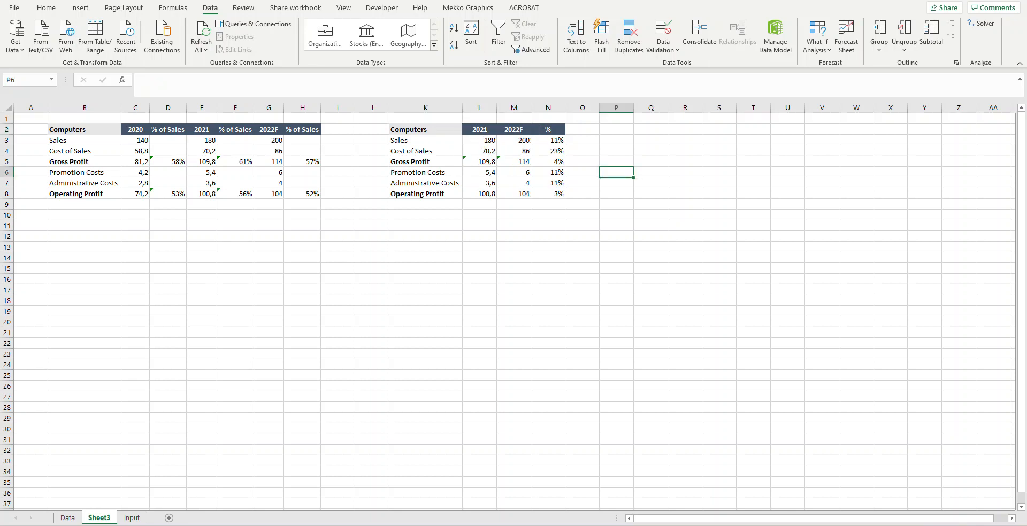
Step: Set the segment in B2 to Electronics from its dropdown list
left_click(84, 130)
key("alt+Down")
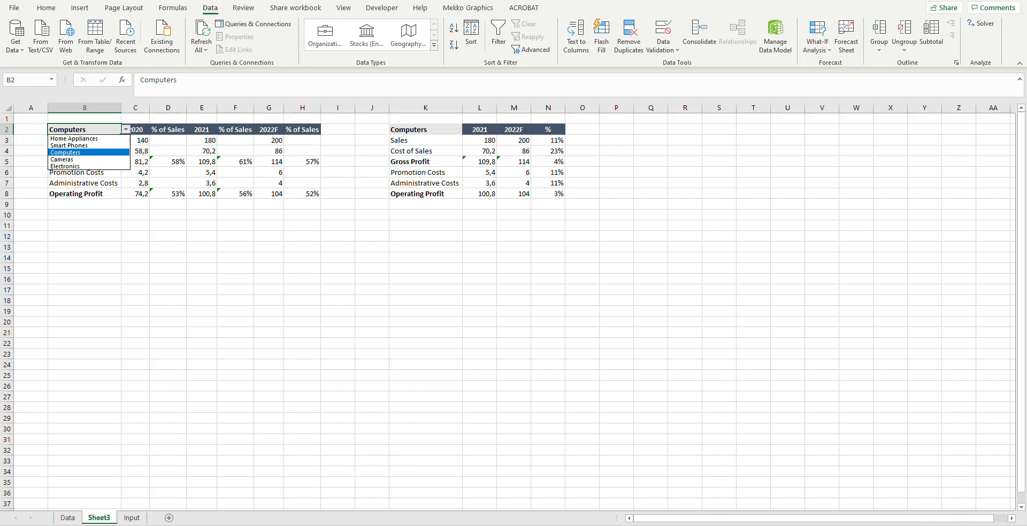
key("Down")
key("Down")
key("Return")
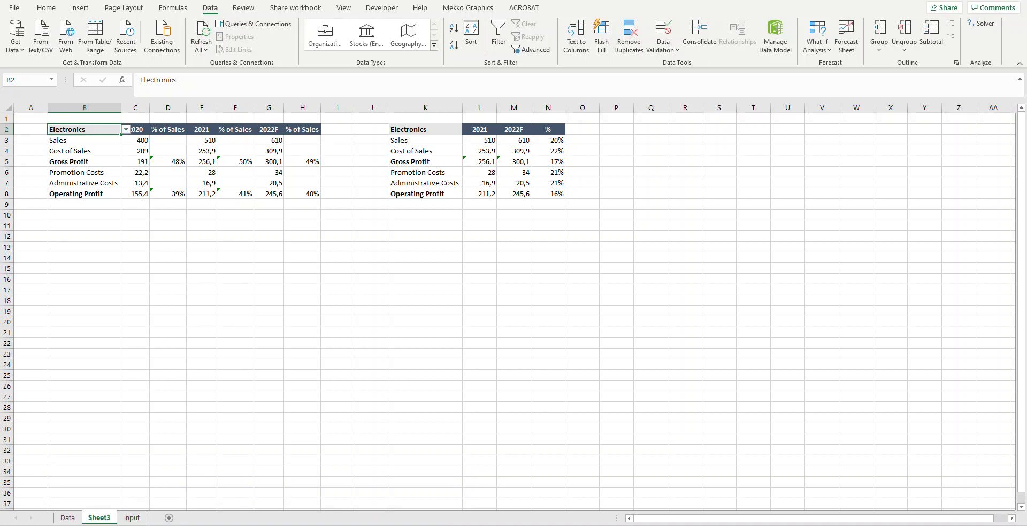
Step: Open a new blank workbook and rename its only sheet as dataset
mouse_move(236, 525)
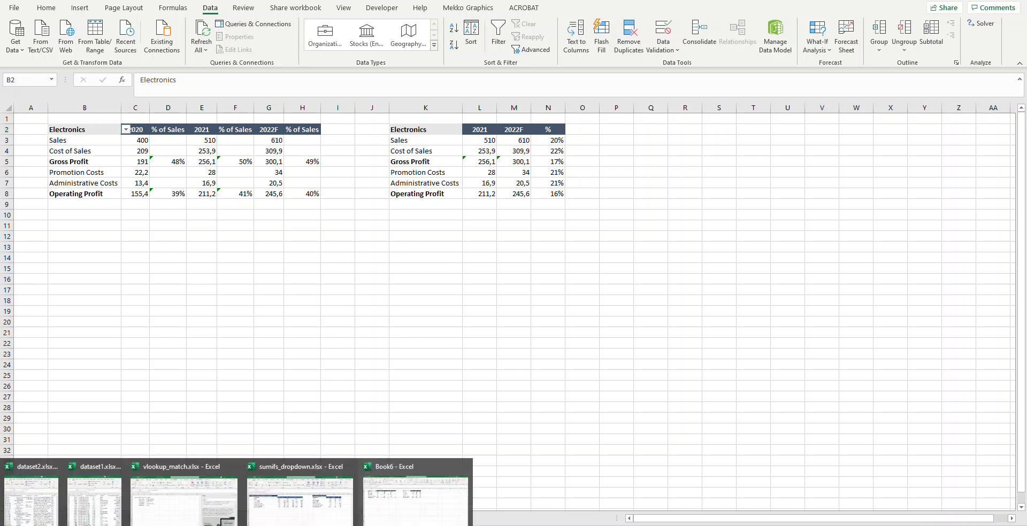
right_click(197, 525)
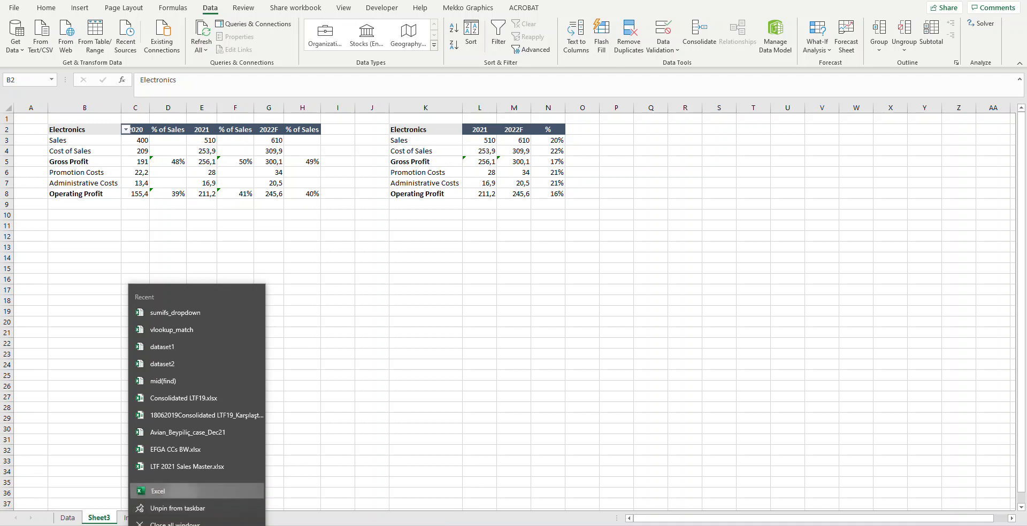
left_click(158, 491)
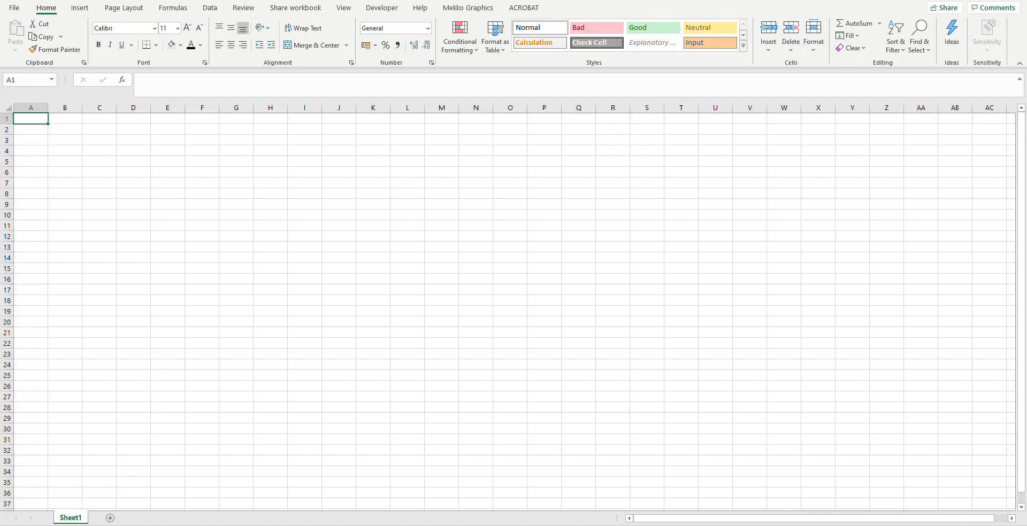
double_click(71, 517)
type("dat")
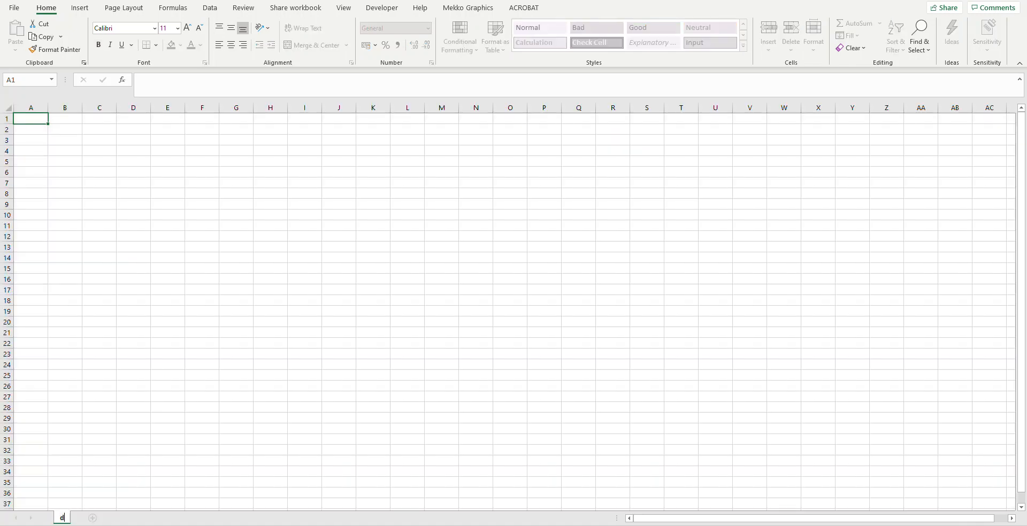
type("aset")
key("Return")
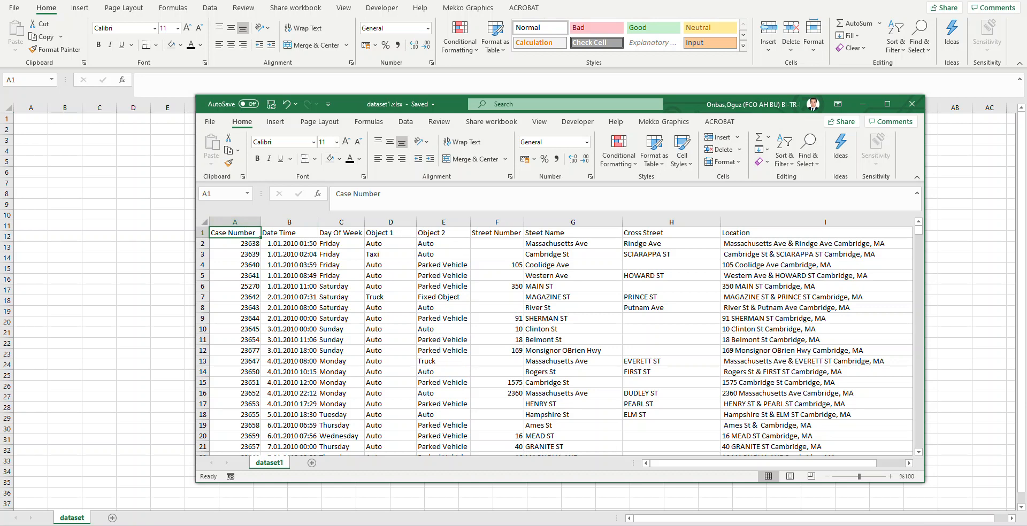
Step: Copy the whole sheet of dataset1.xlsx, close that workbook and paste the data at A1 of the dataset sheet
key("ctrl+a")
key("ctrl+c")
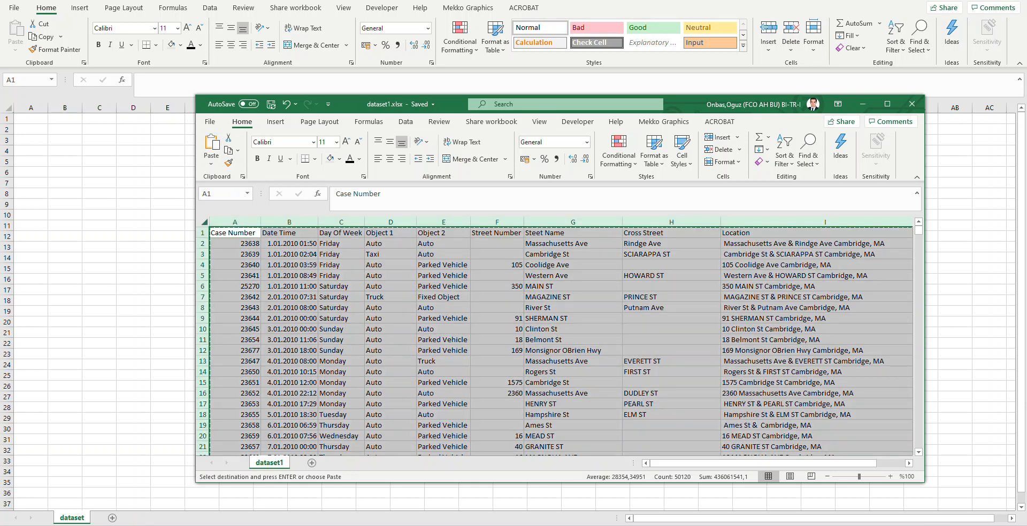
key("alt+F4")
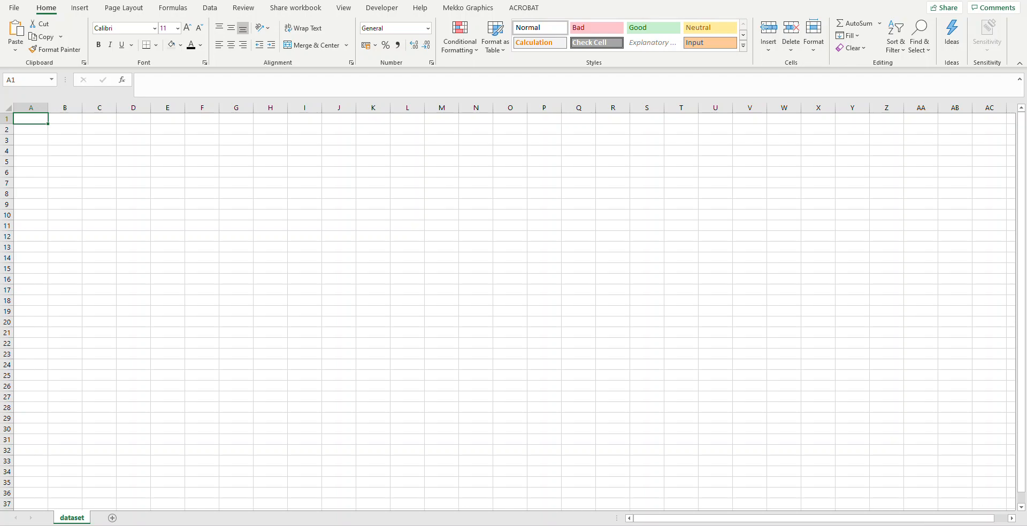
key("ctrl+v")
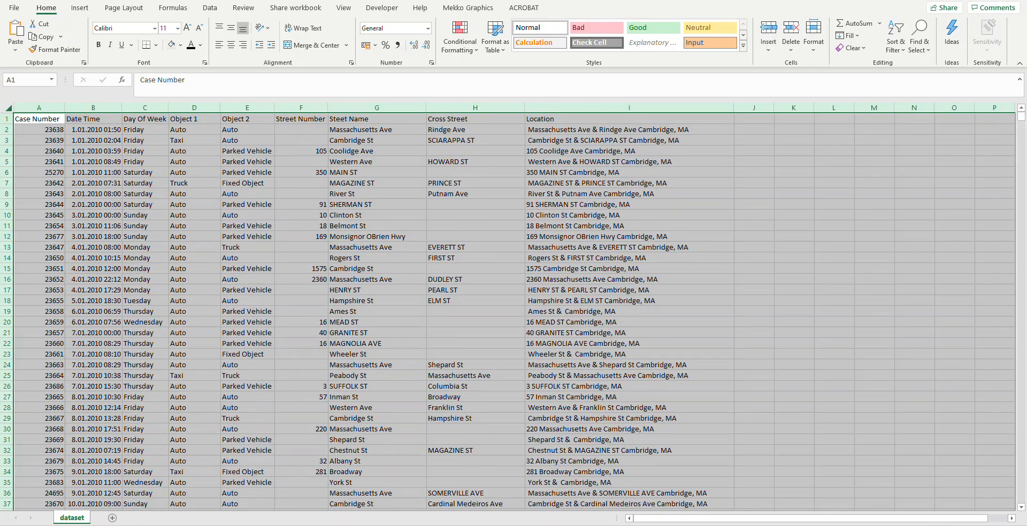
Step: Autofit the column widths of the pasted data on the dataset sheet
key("alt+h")
key("o")
key("i")
Step: Examine the Object 1, Object 2 and Case Number columns of the dataset
left_click(247, 151)
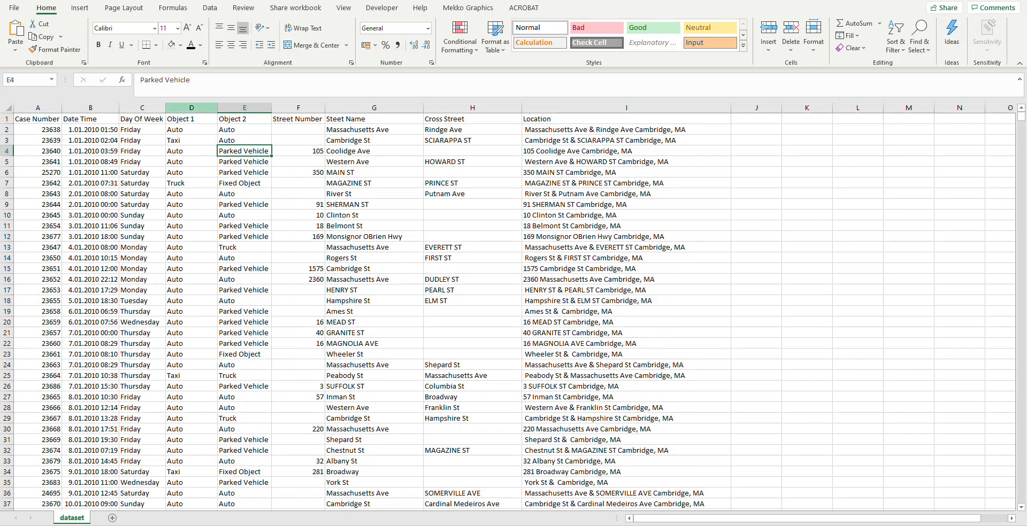
left_click(191, 107)
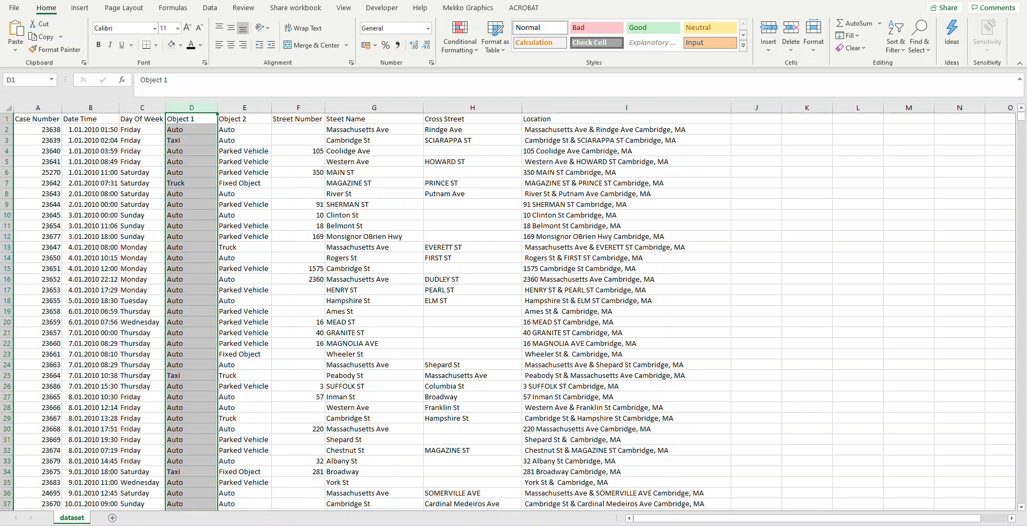
left_click(244, 161)
left_click(37, 108)
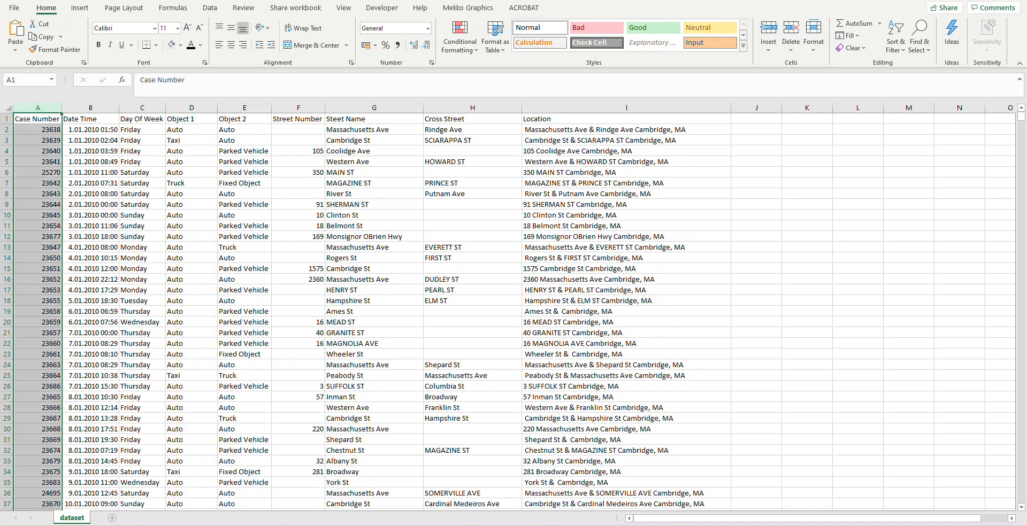
Step: Add a new sheet and enter the headers case number, Object1 and Object2 in B2:D2
left_click(112, 518)
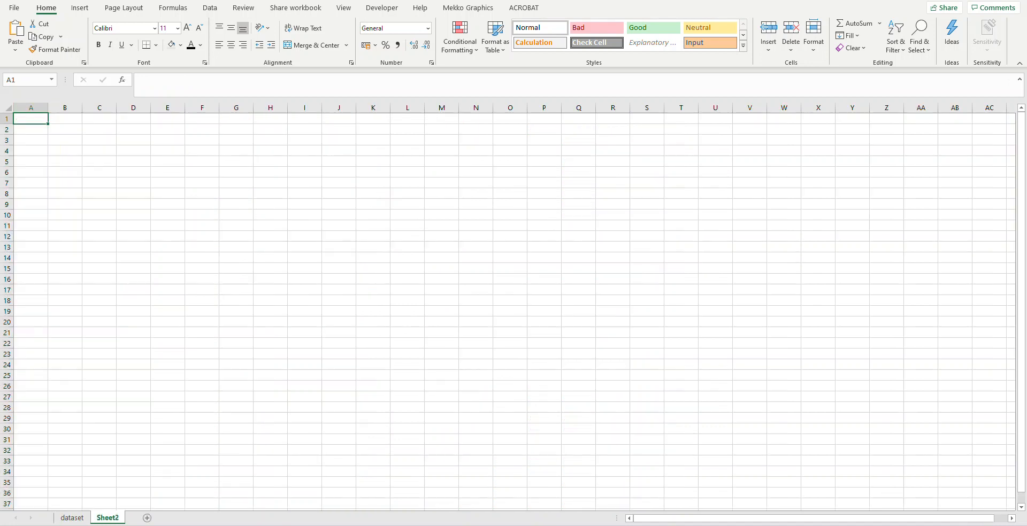
left_click(65, 129)
type("case number")
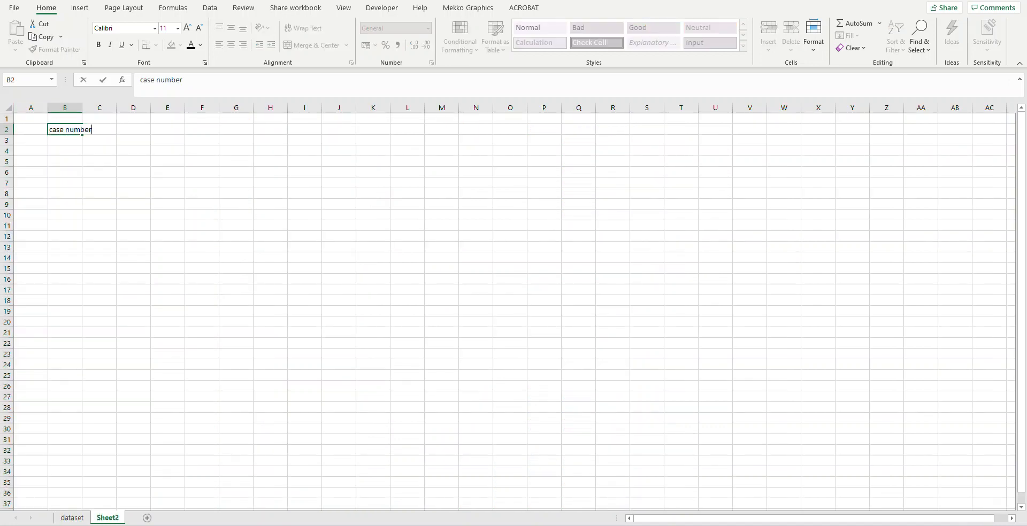
key("Tab")
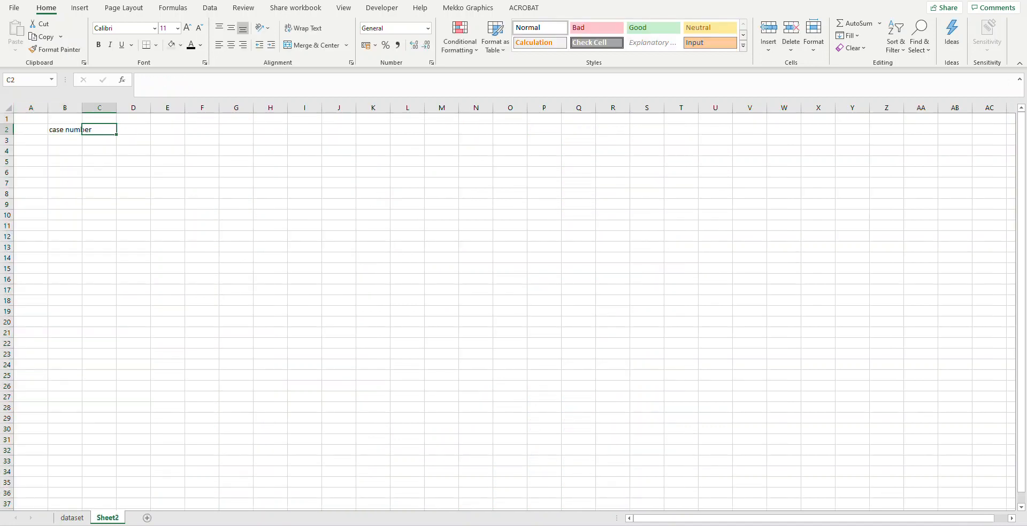
type("Ob")
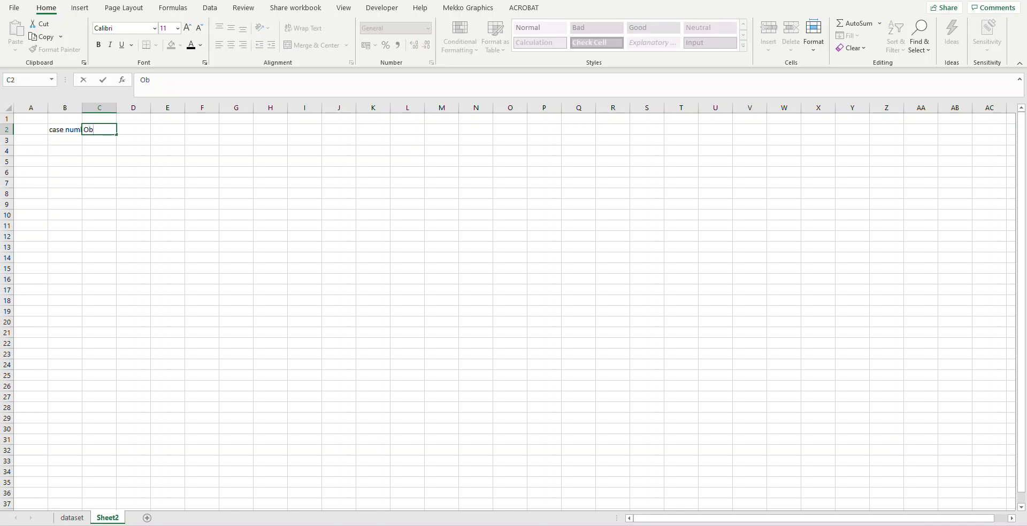
type("ject1")
key("Tab")
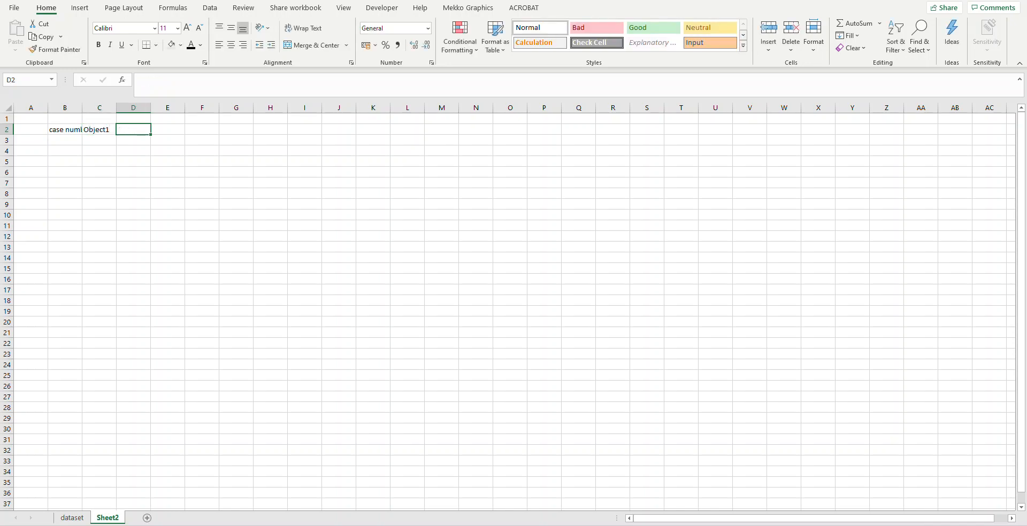
type("Object")
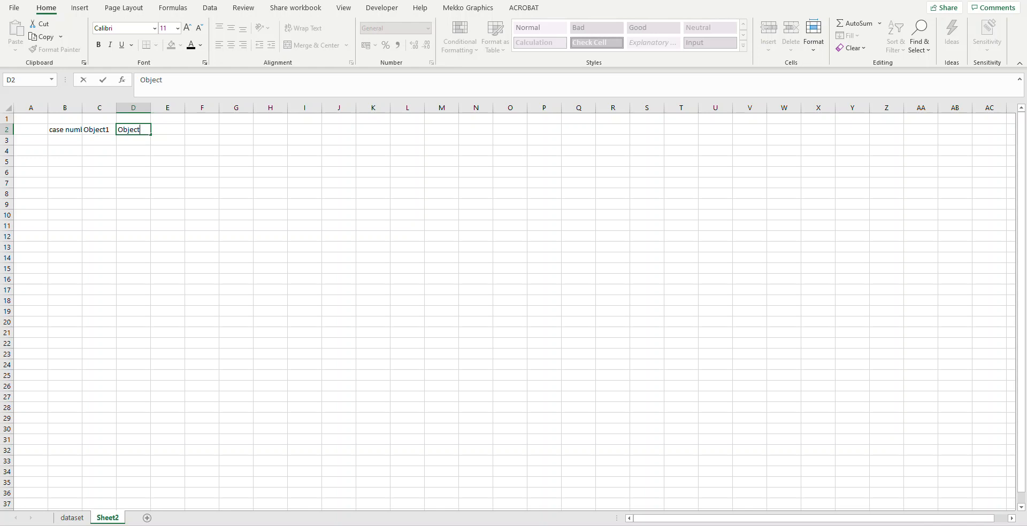
type("2")
key("Return")
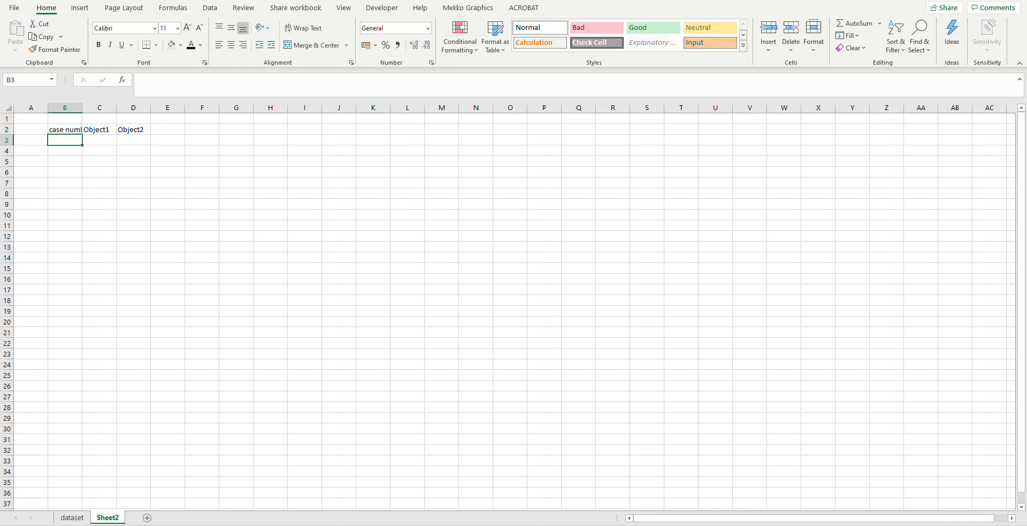
Step: Capitalise the first letter of the header in B2 so it reads Case number
left_click(65, 130)
left_click(147, 80)
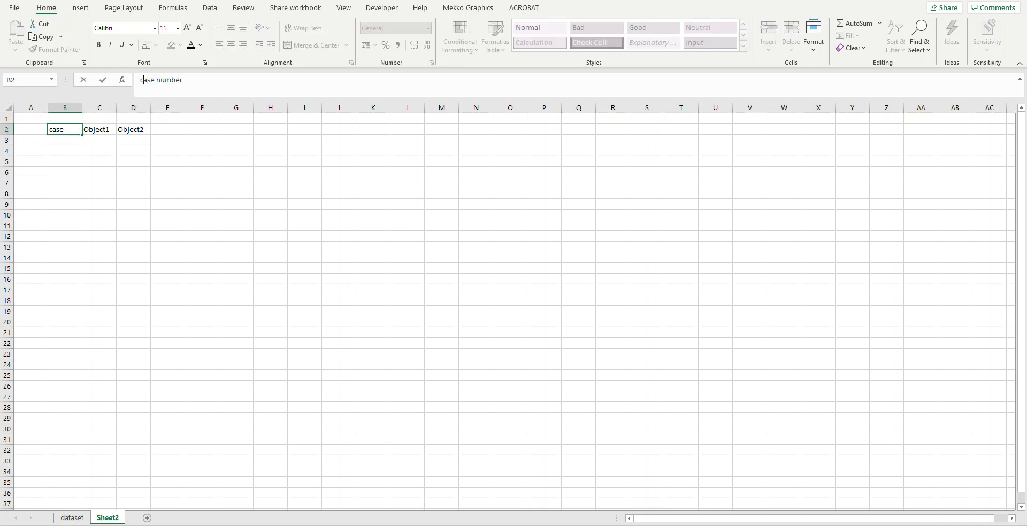
key("BackSpace")
type("C")
key("Return")
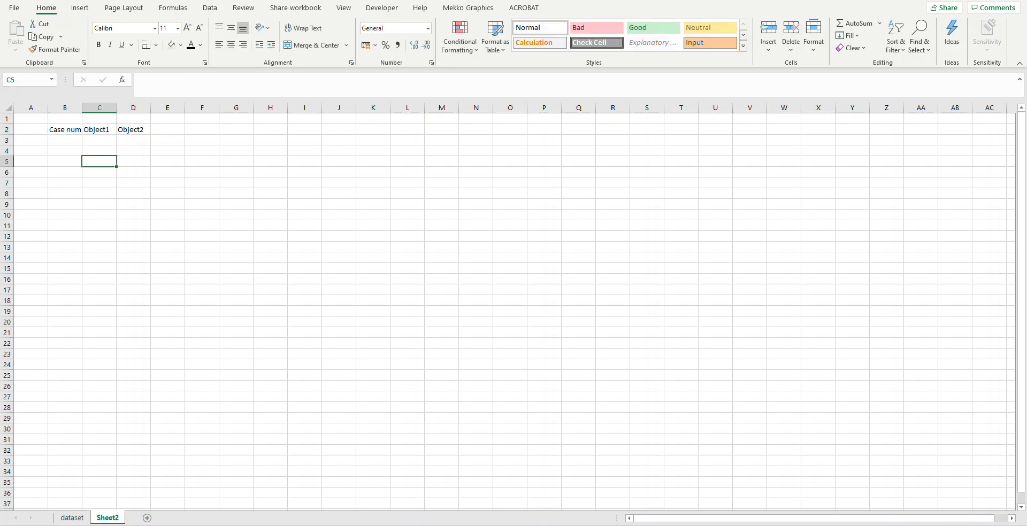
Step: Copy the first nine case numbers, A2:A10 on the dataset sheet, to B3:B11 on Sheet2
left_click(72, 518)
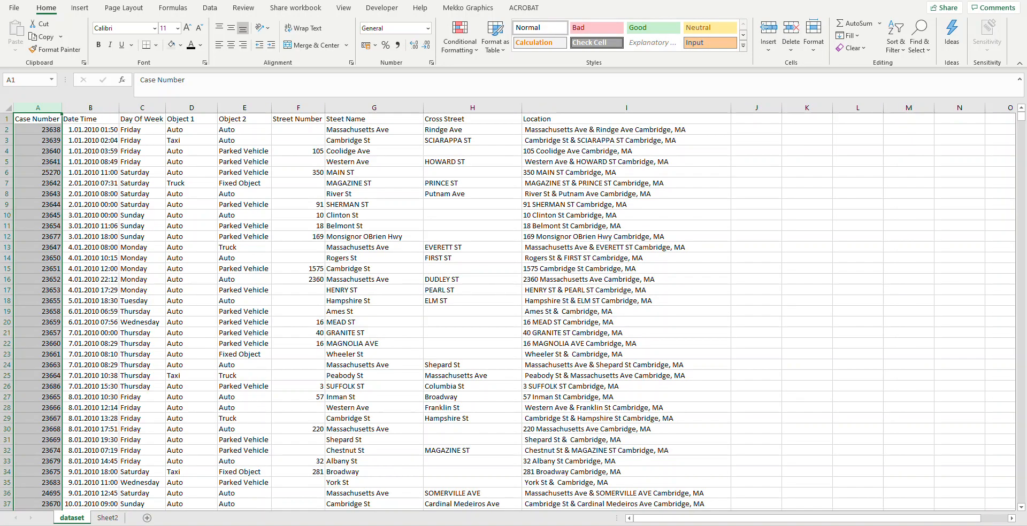
left_click_drag(37, 129, 37, 215)
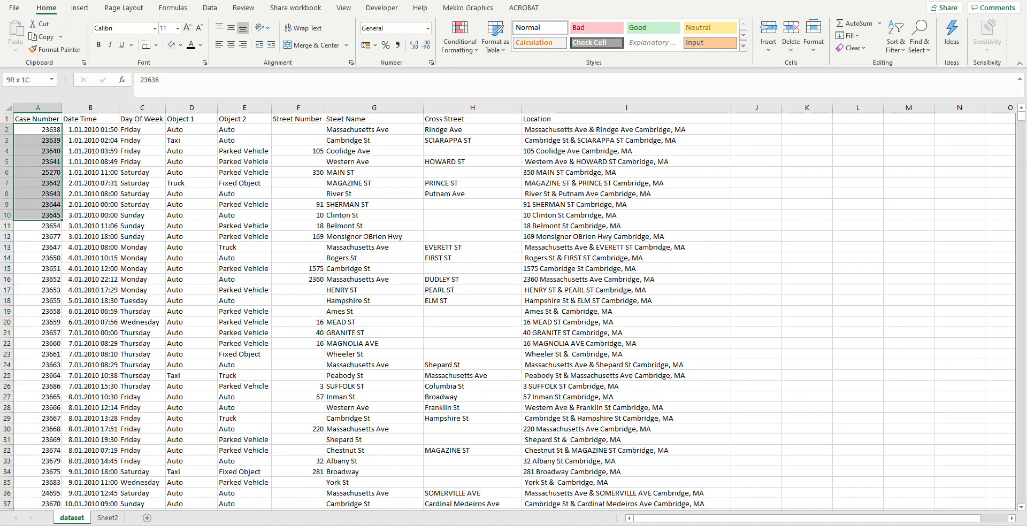
key("ctrl+c")
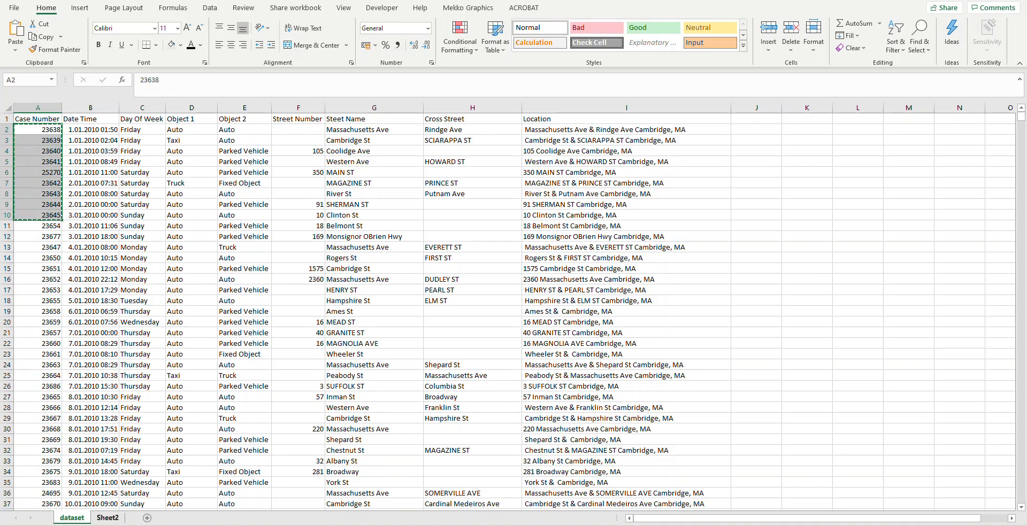
key("ctrl+Page_Down")
key("ctrl+v")
Step: Autofit the widths of columns B, C and D on Sheet2
key("alt+h")
key("o")
key("i")
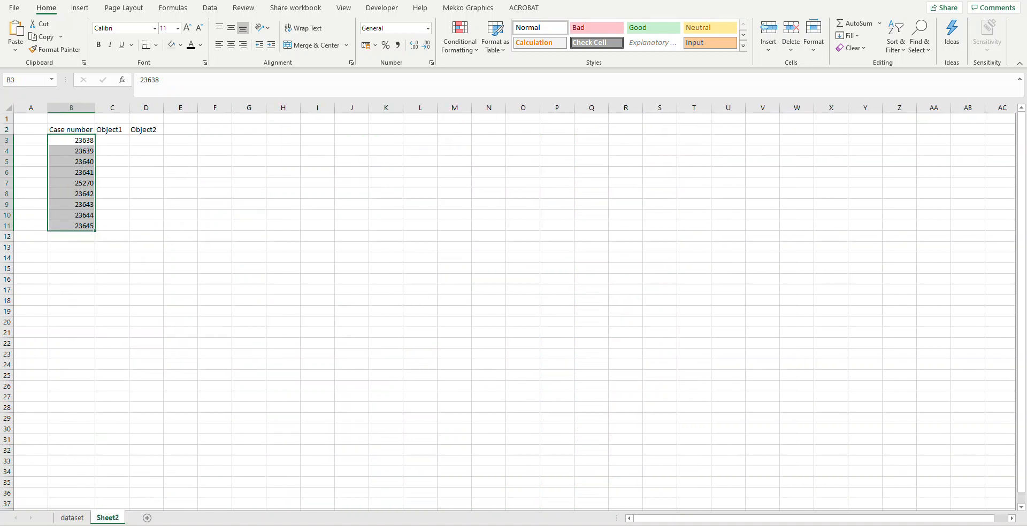
double_click(129, 107)
double_click(159, 107)
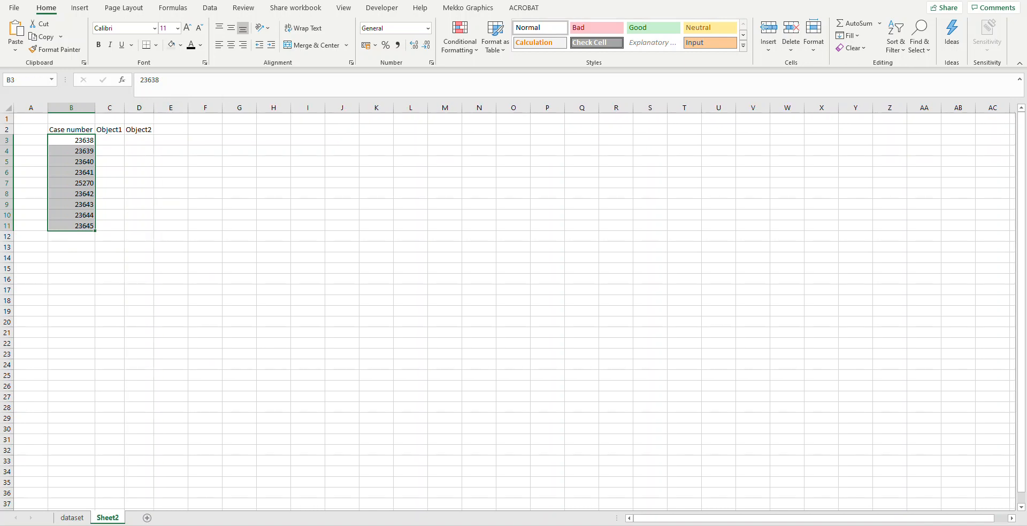
Step: Start a VLOOKUP formula in C3 on Sheet2 with the case number in B3 as the lookup value
left_click(109, 140)
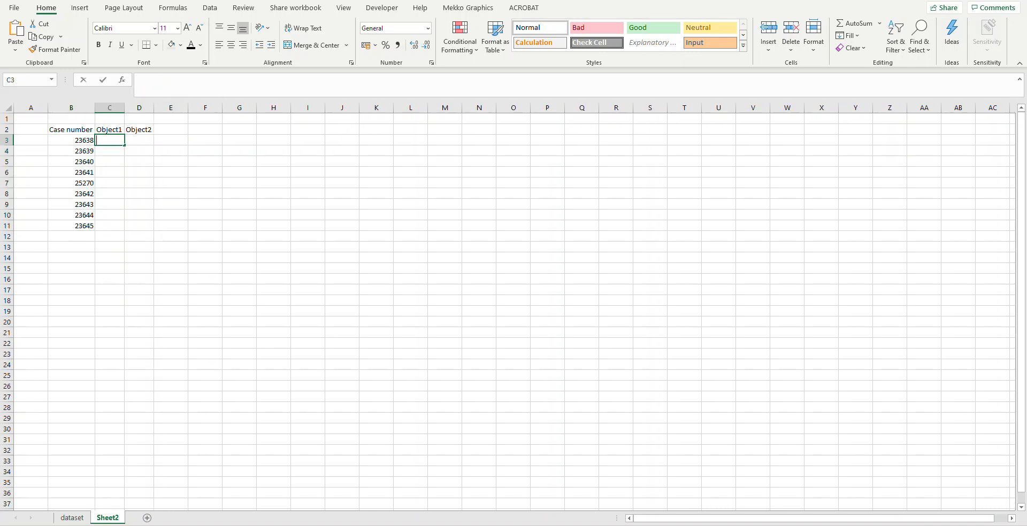
type("=")
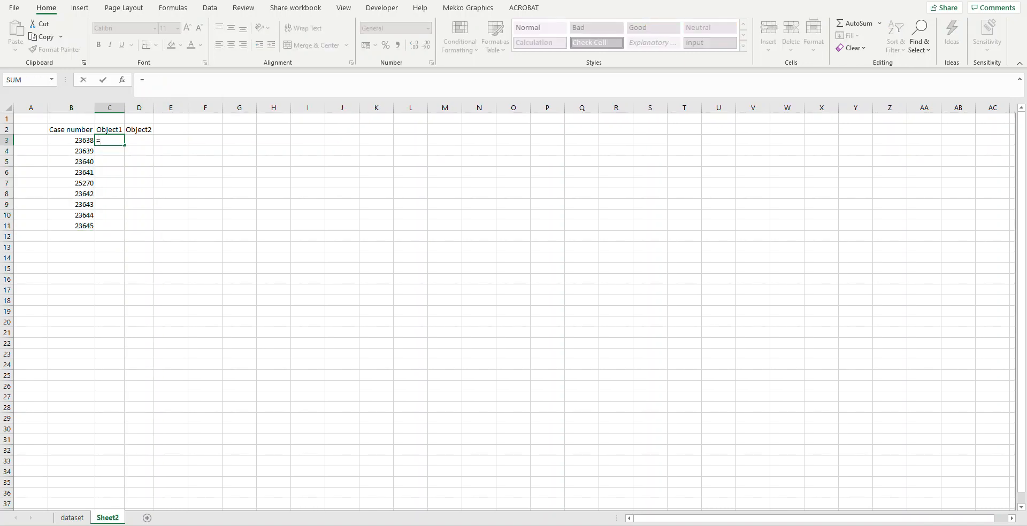
left_click(71, 141)
key("BackSpace")
key("BackSpace")
type("VL")
key("Tab")
key("Left")
key("Left")
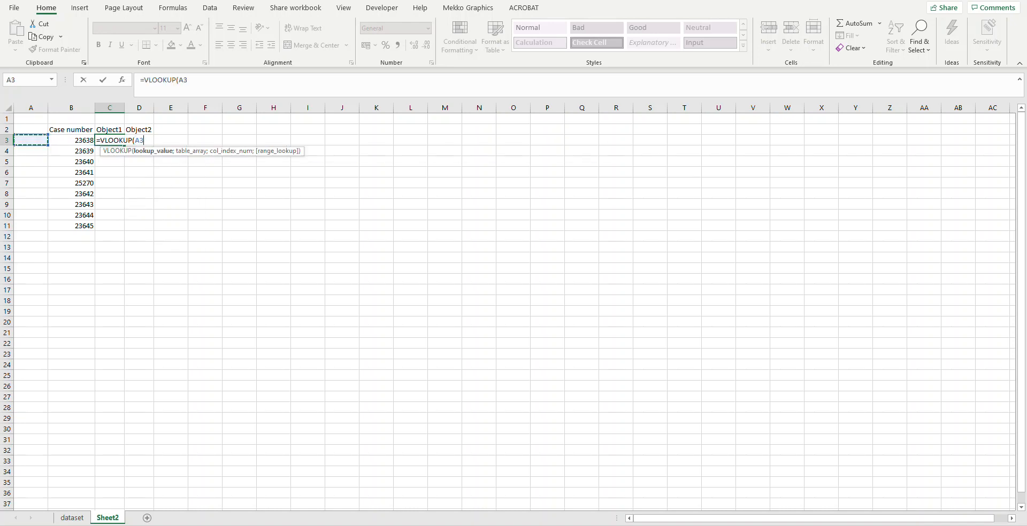
key("Right")
type(";")
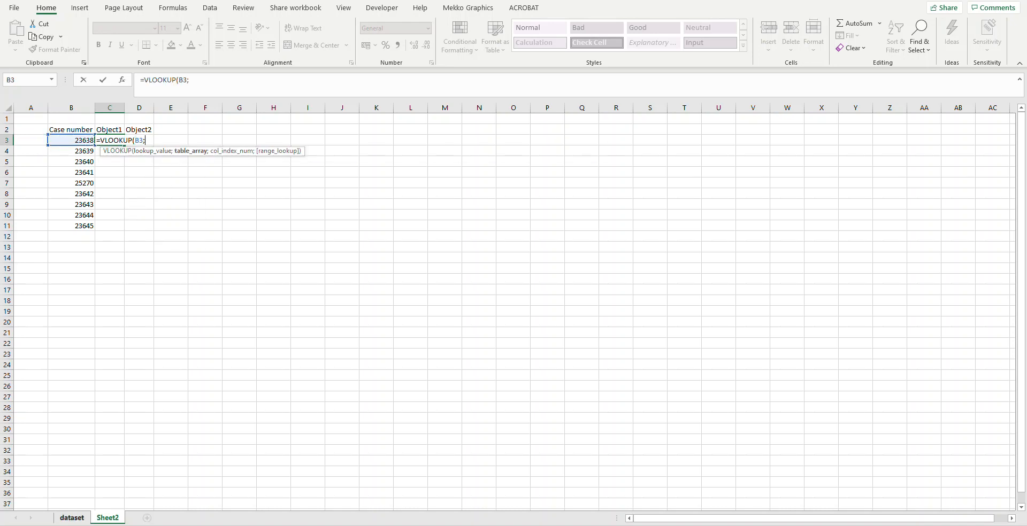
Step: Complete the C3 formula with the absolute table range dataset!$A:$I, column index 4 and FALSE for an exact match
left_click(72, 518)
left_click_drag(37, 107, 731, 108)
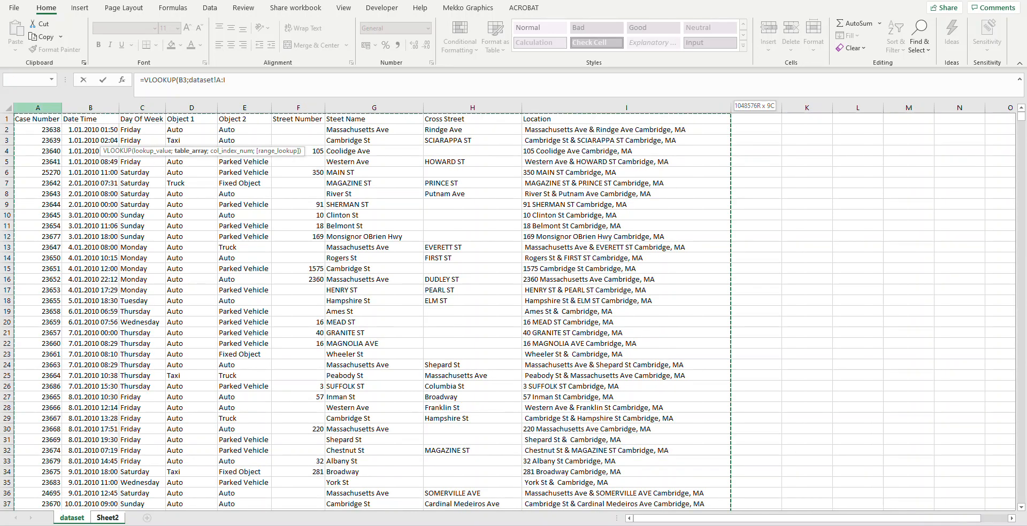
key("F4")
type(";")
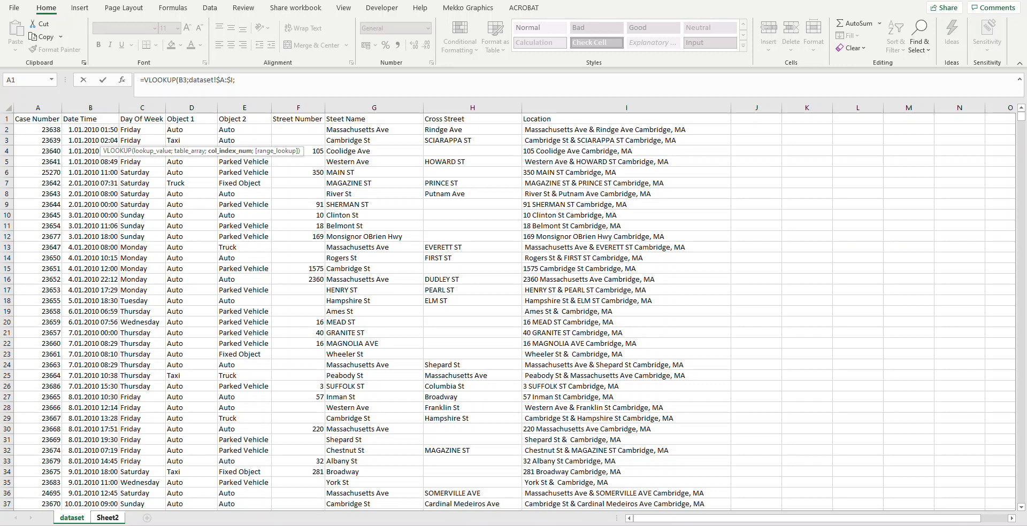
type(";")
type("0")
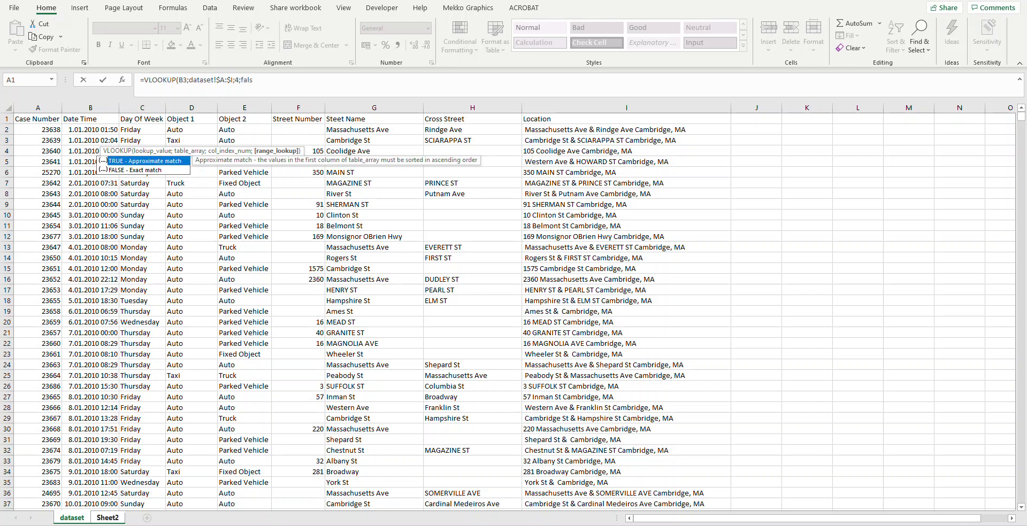
key("Return")
Step: Lock only the column of the lookup value in C3's formula so it reads $B3
left_click(110, 141)
key("F2")
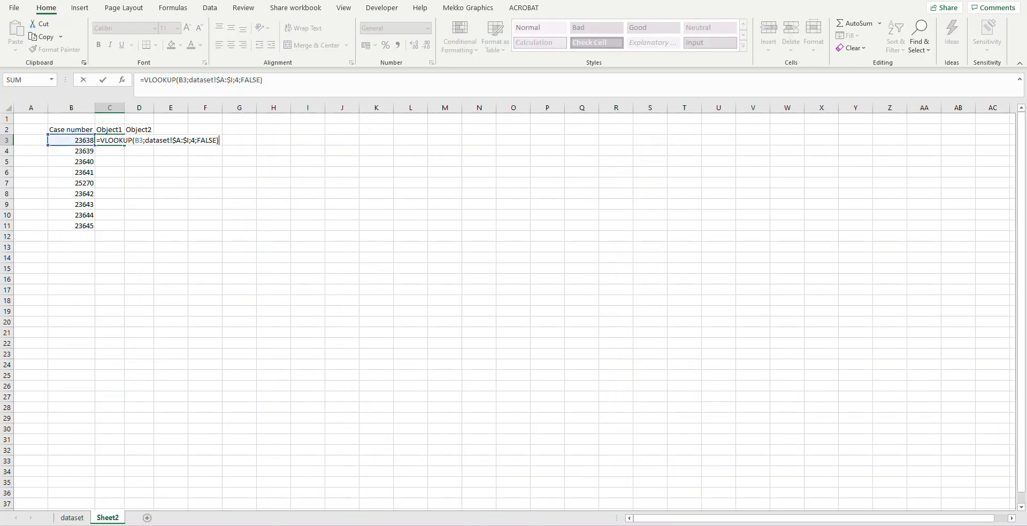
key("Escape")
key("F2")
left_click(153, 140)
left_click(140, 140)
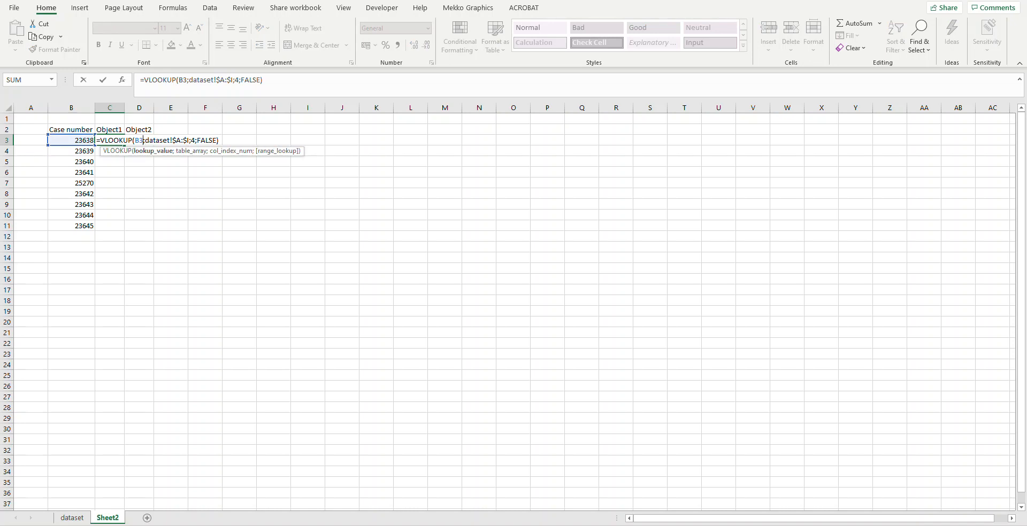
key("F4")
key("F4")
key("F4")
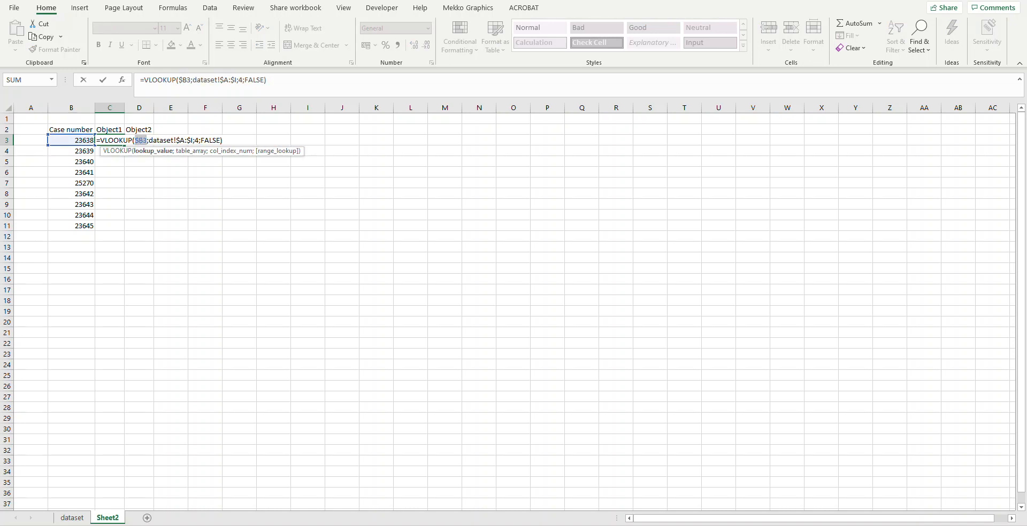
key("Return")
Step: Copy the VLOOKUP formula from C3 to D3
key("Up")
key("ctrl+c")
key("ctrl+v")
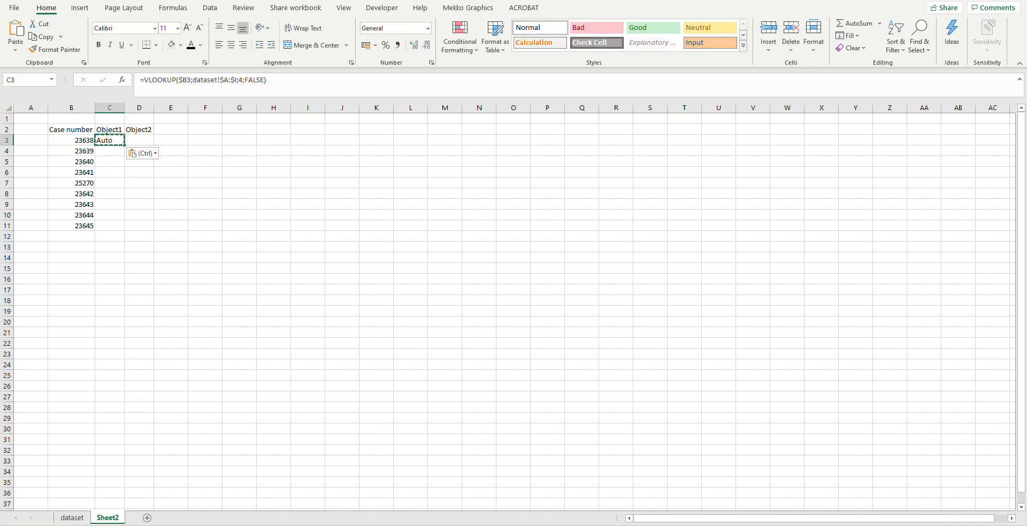
key("Right")
key("ctrl+v")
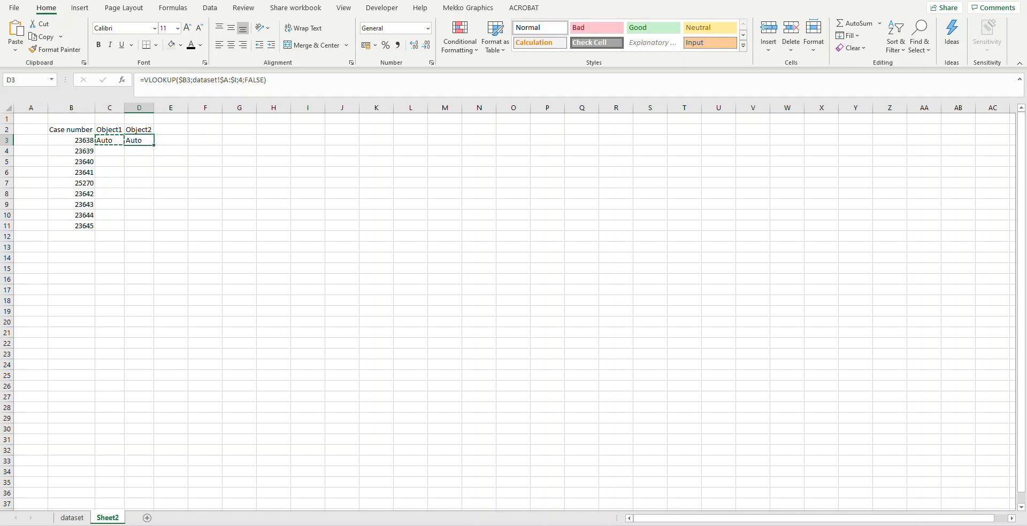
Step: Set the column index in D3's VLOOKUP formula to 5
key("F2")
key("Left")
key("Left")
key("Left")
key("Left")
key("Left")
key("Left")
key("Left")
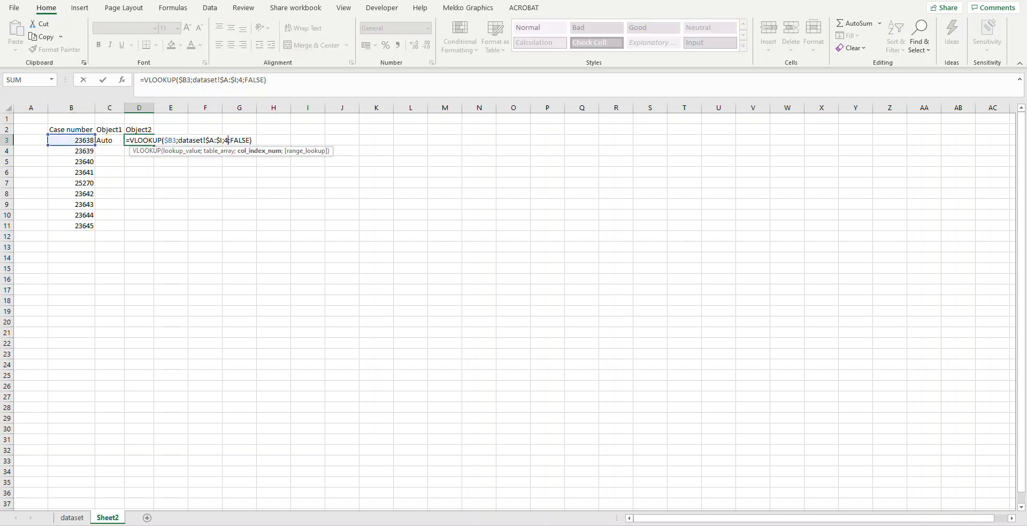
key("BackSpace")
type("5")
key("Return")
key("Up")
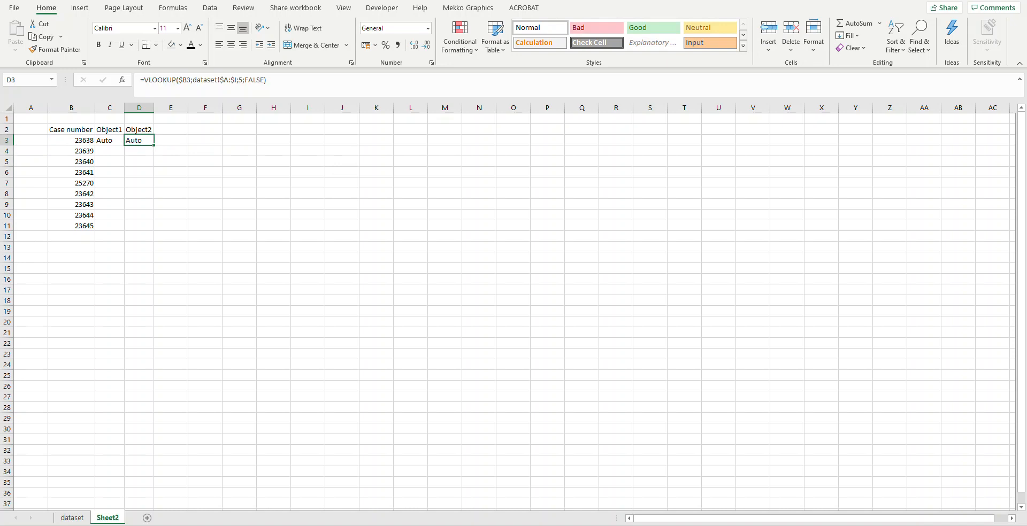
Step: Insert a space before the number in the headers in D2 and C2 so they read Object 2 and Object 1
key("Up")
key("F2")
key("Left")
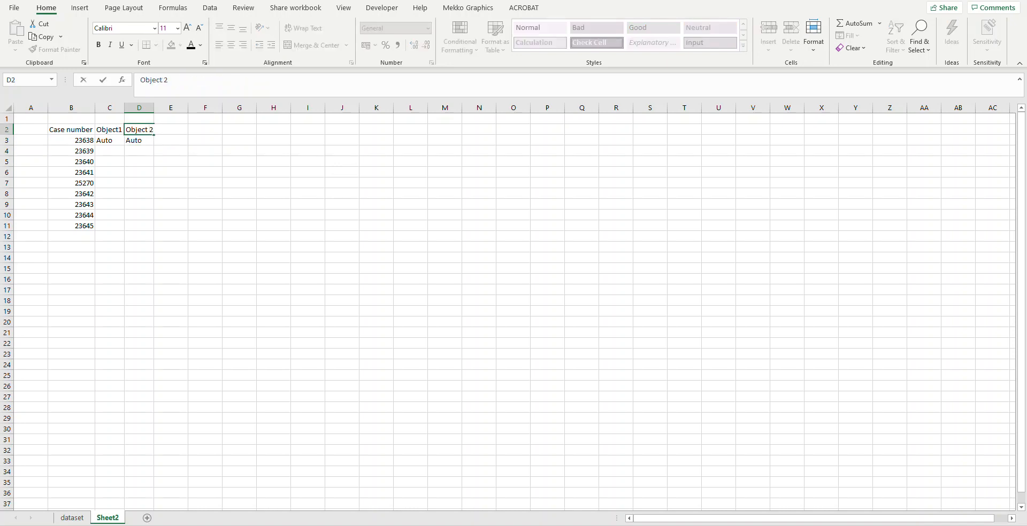
key("Return")
key("Up")
key("Left")
key("F2")
key("Left")
key("Return")
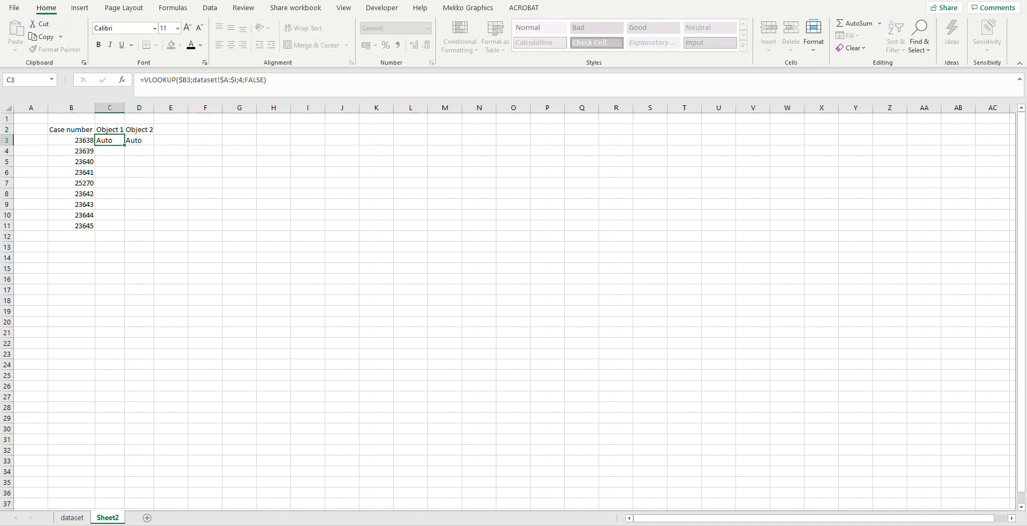
Step: Fill the lookup formulas in C3:D3 down to row 11 and check D3's formula
key("shift+Right")
key("ctrl+r")
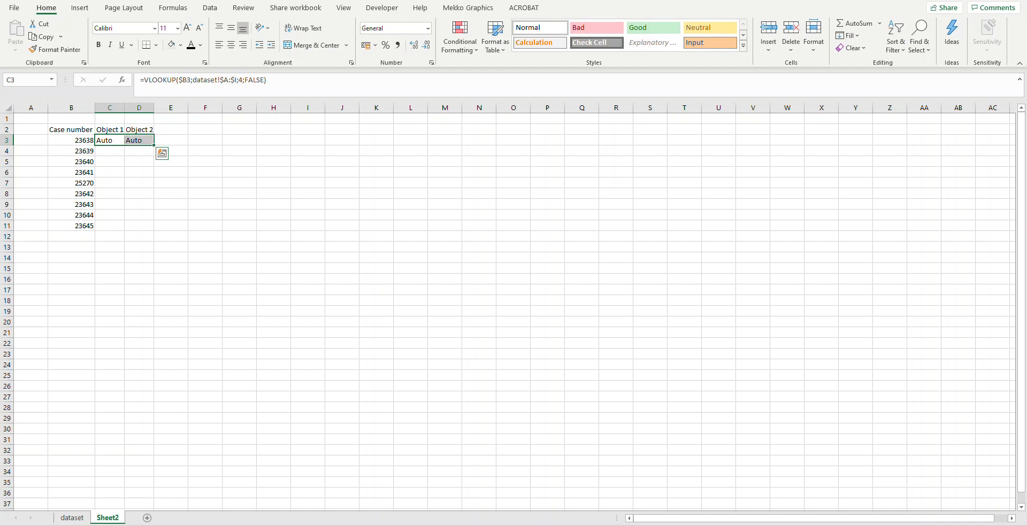
key("shift+Down")
key("shift+Down")
key("shift+Down")
key("shift+Down")
key("shift+Down")
key("shift+Down")
key("shift+Down")
key("shift+Down")
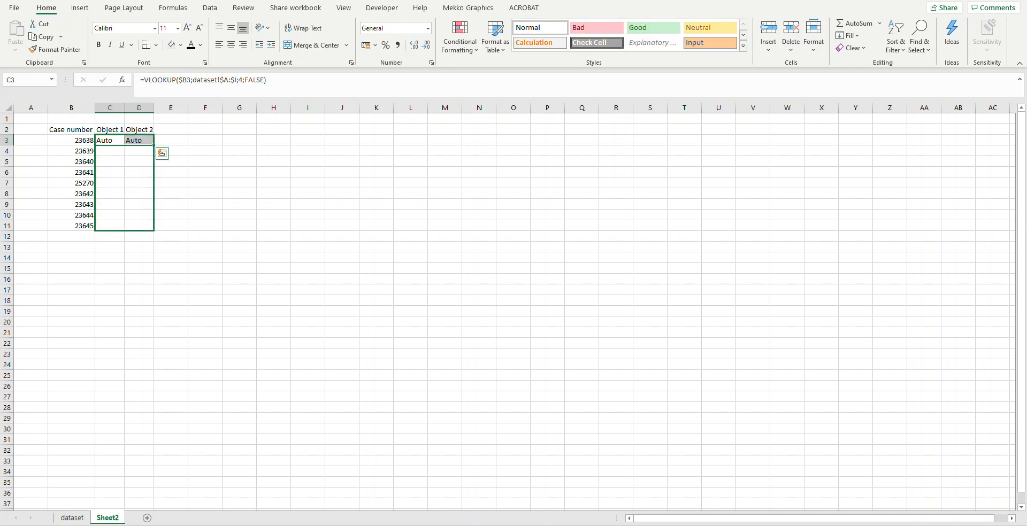
key("ctrl+d")
key("Right")
key("F2")
key("Escape")
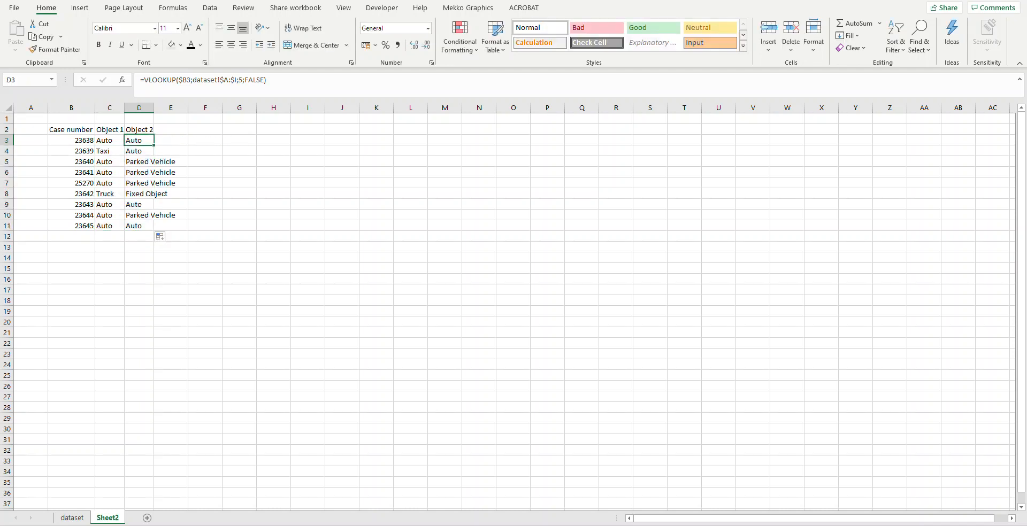
Step: Compare the positions of the Object 1 and Object 2 columns on the dataset sheet and in the dataset2 workbook
left_click(71, 518)
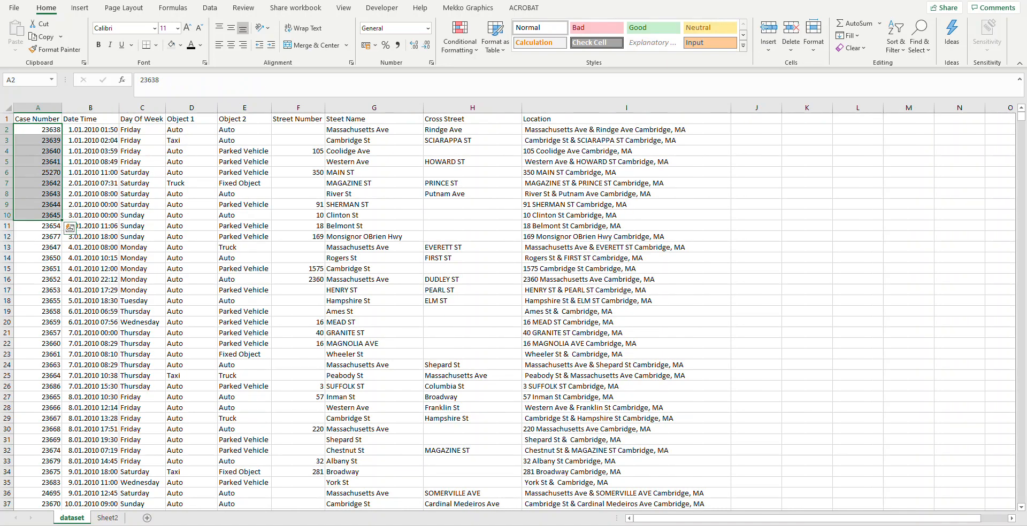
left_click(108, 518)
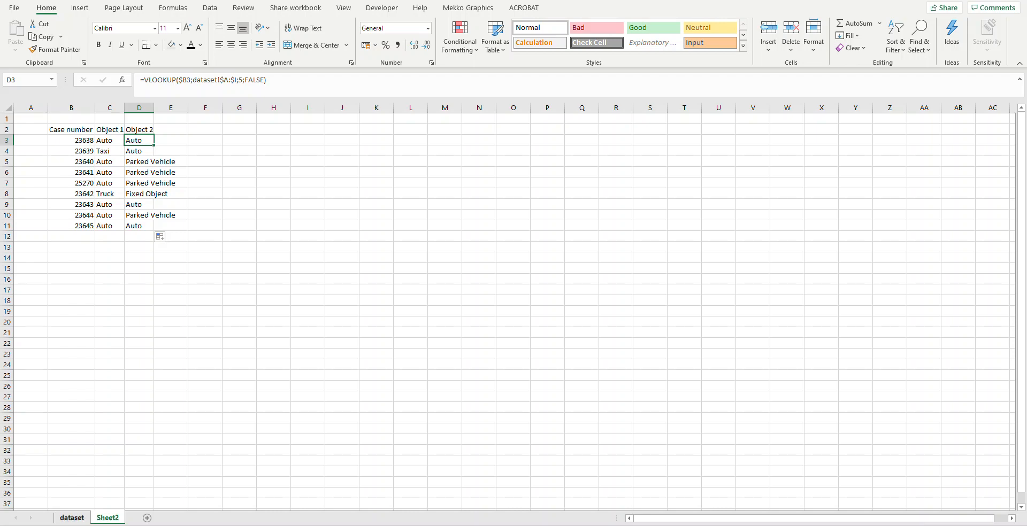
left_click(72, 518)
left_click(191, 130)
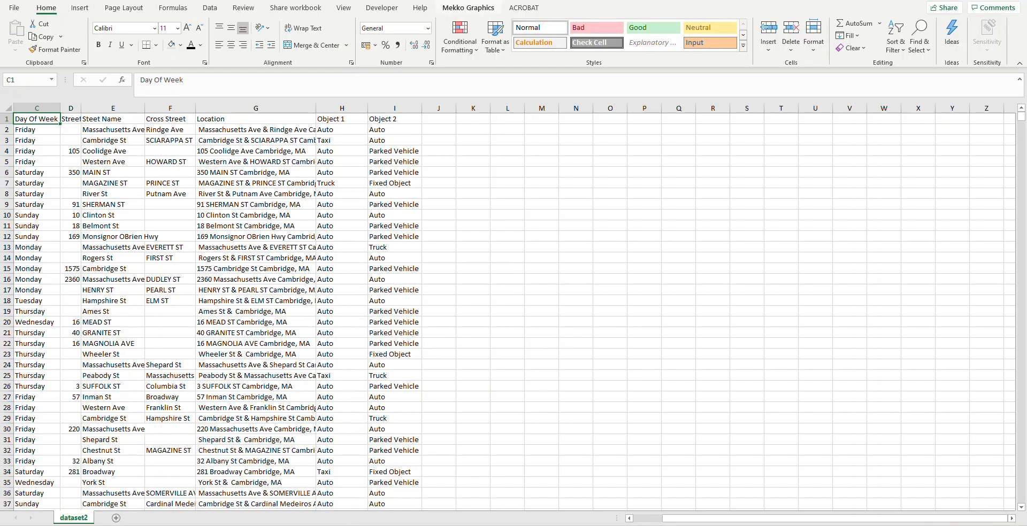
left_click(256, 290)
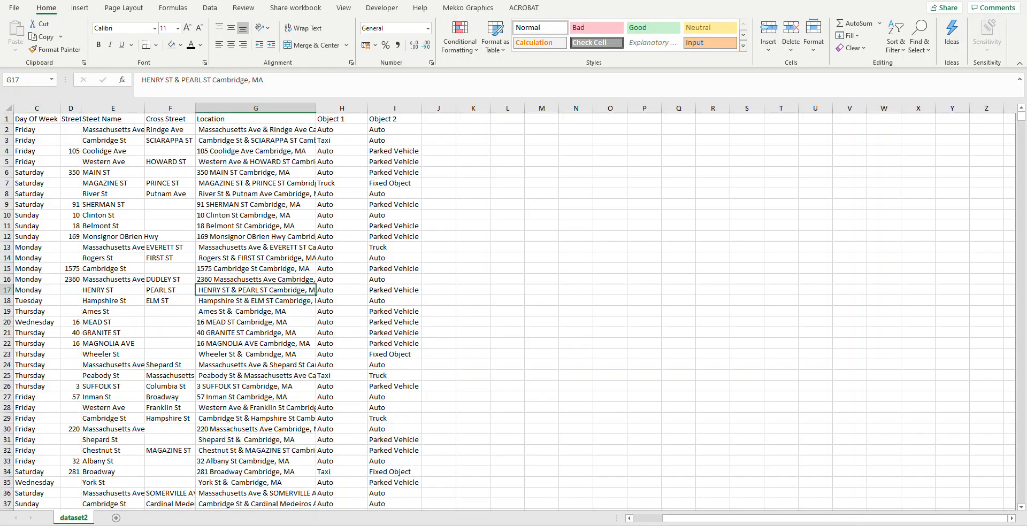
left_click(342, 172)
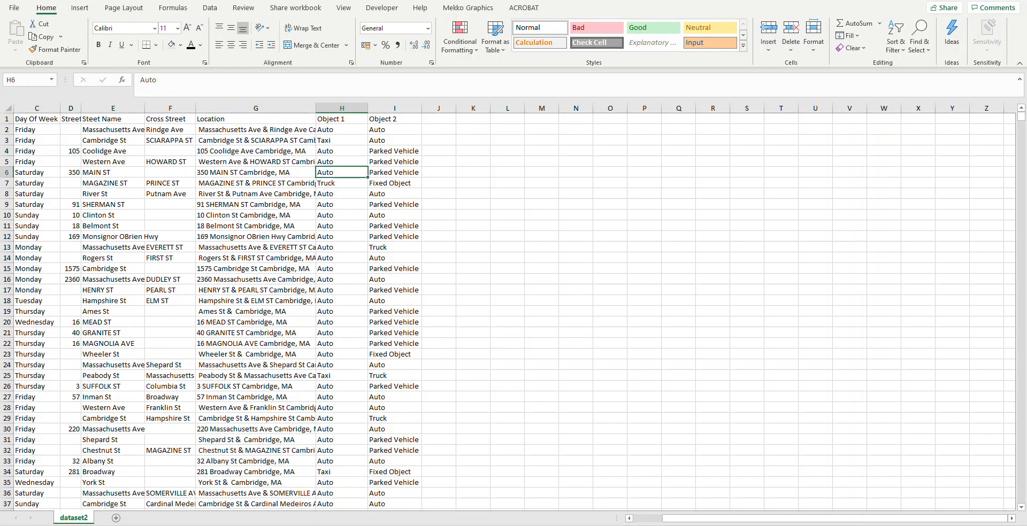
left_click(36, 161)
left_click(113, 162)
left_click_drag(113, 162, 13, 194)
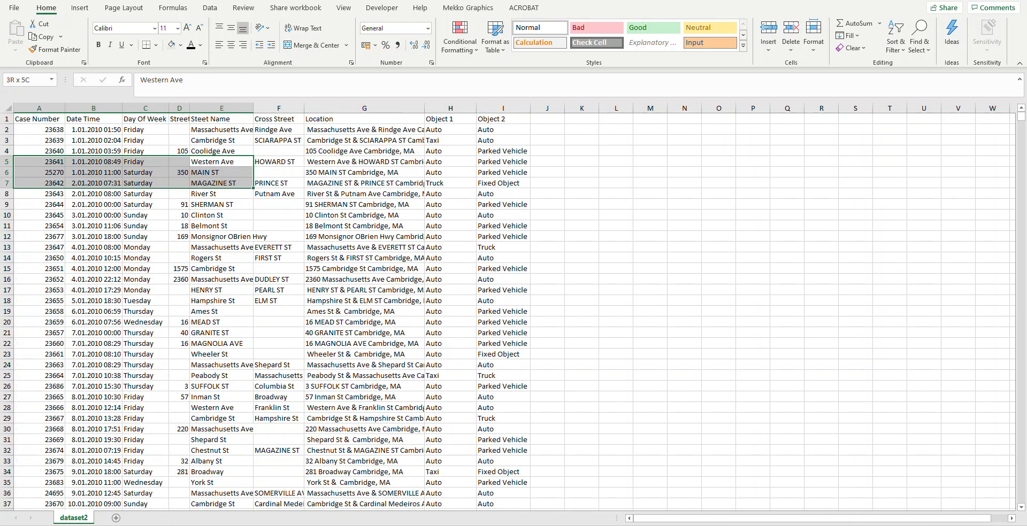
key("ctrl+v")
key("ctrl+Home")
key("ctrl+space")
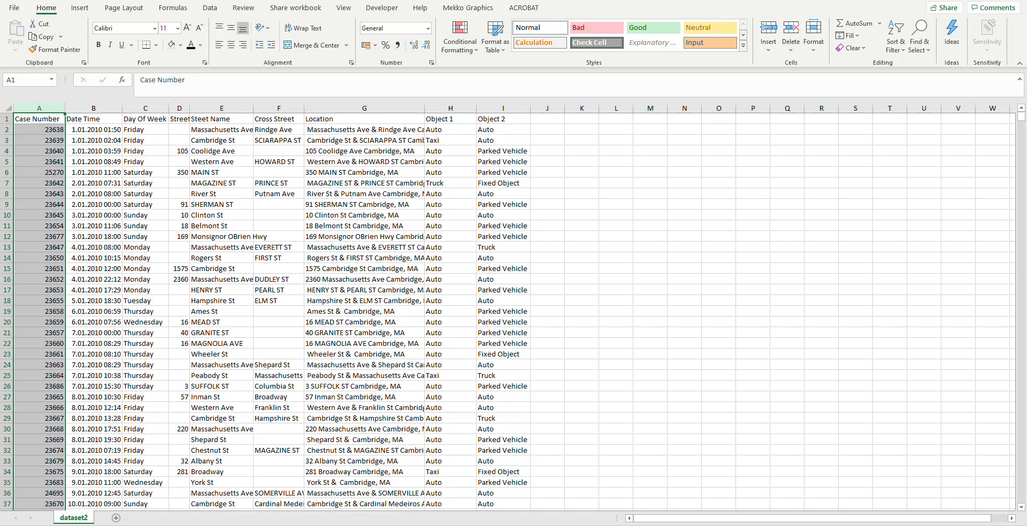
key("ctrl+Right")
key("ctrl+space")
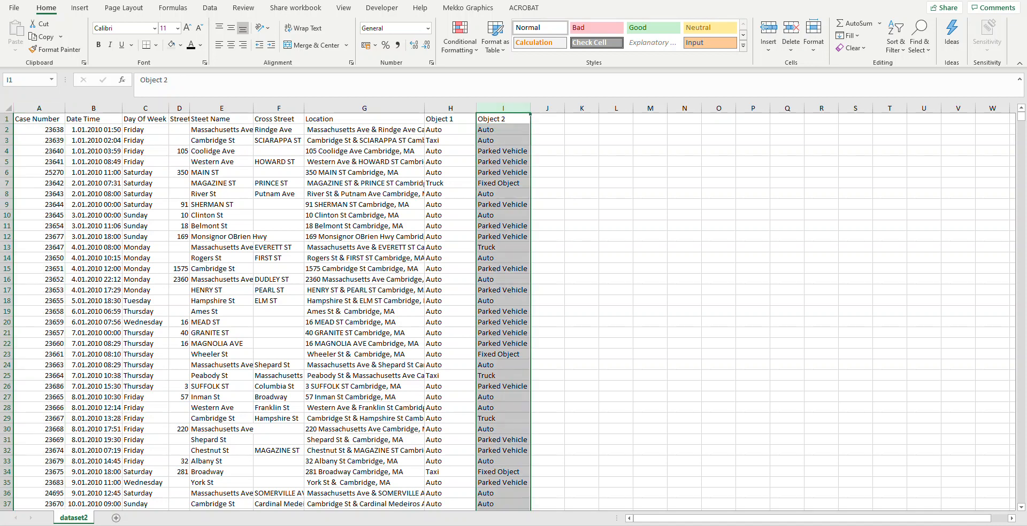
Step: Move the Object 2 column in front of Object 1 in dataset2, leaving them in columns H and I
left_click(459, 109)
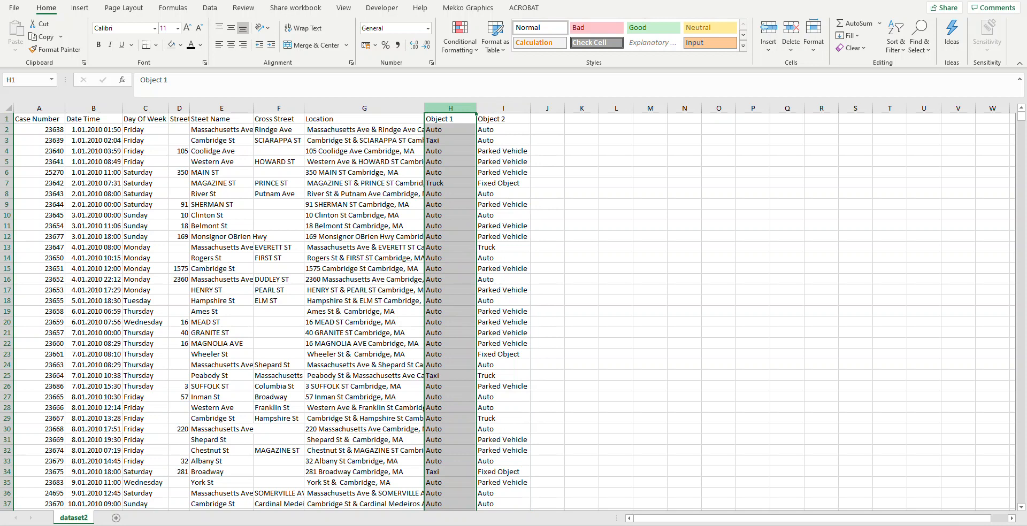
right_click(459, 110)
left_click(486, 197)
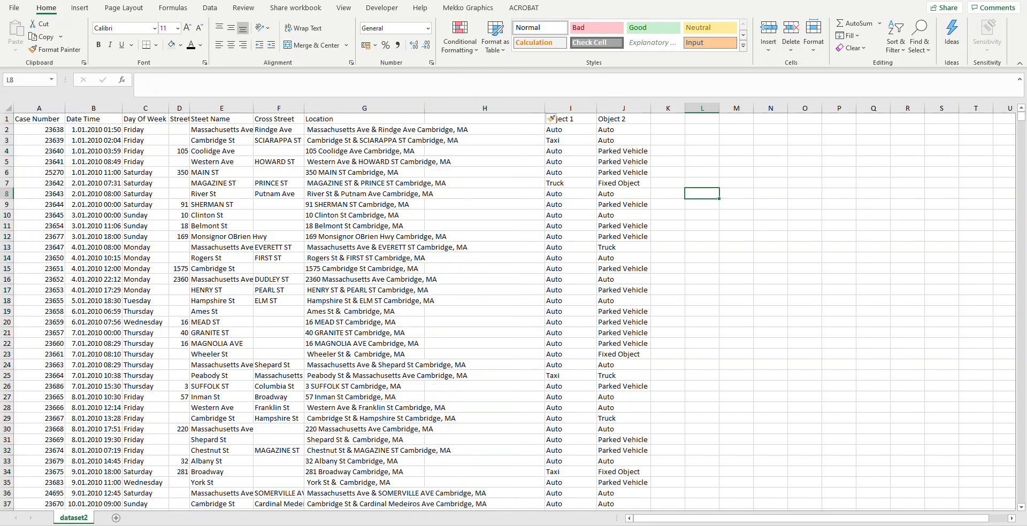
key("Right")
key("Right")
key("ctrl+space")
left_click_drag(597, 268, 425, 268)
left_click(582, 204)
left_click(451, 141)
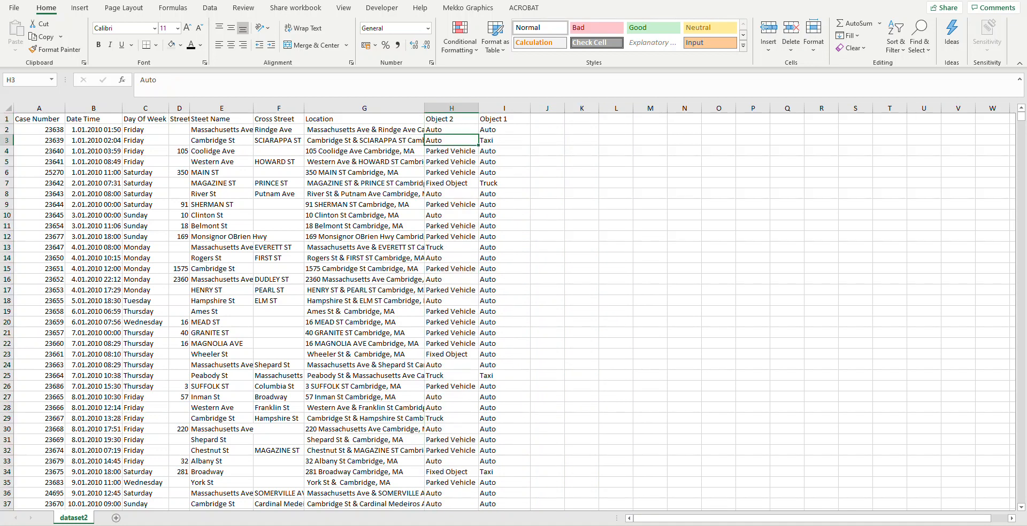
Step: Autofit the widths of the Location and Cross Street columns in dataset2
double_click(424, 108)
double_click(304, 108)
left_click(455, 151)
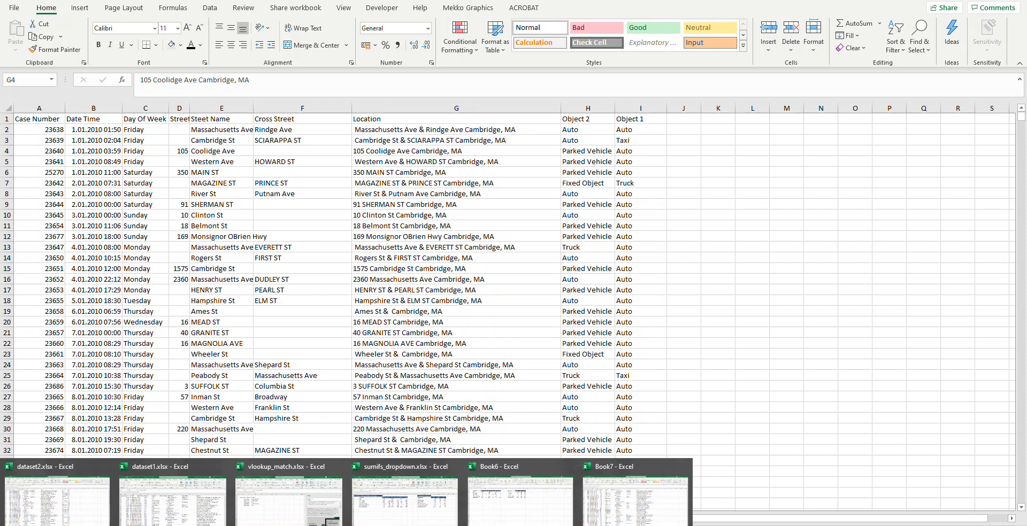
Step: Back on Sheet2 of the lookup workbook, remove the fixed column index from C3's VLOOKUP formula
key("alt+Tab")
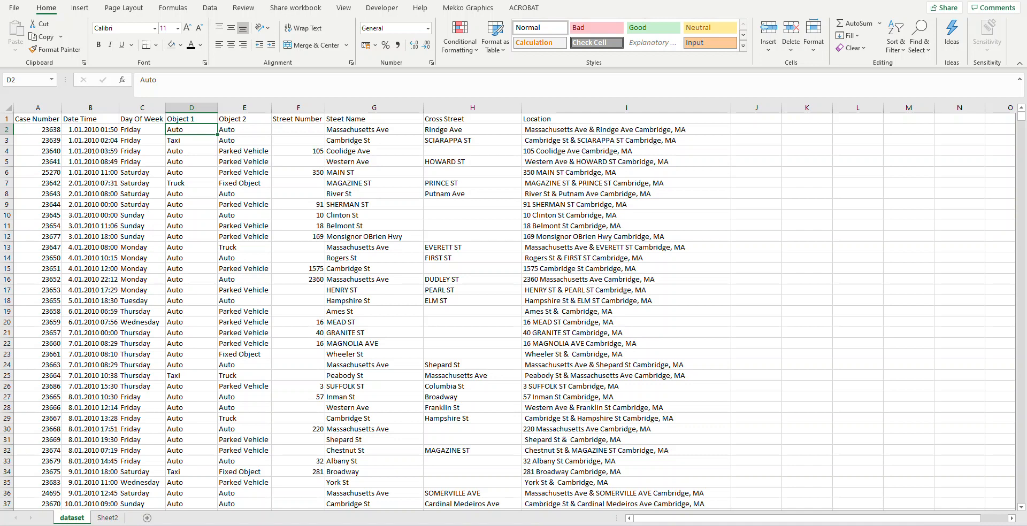
key("ctrl+Page_Down")
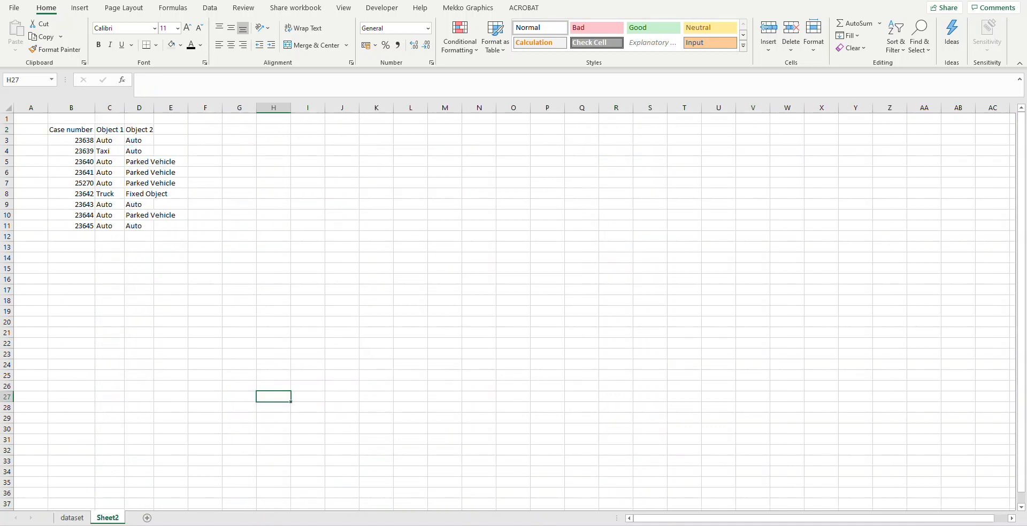
left_click(110, 140)
key("F2")
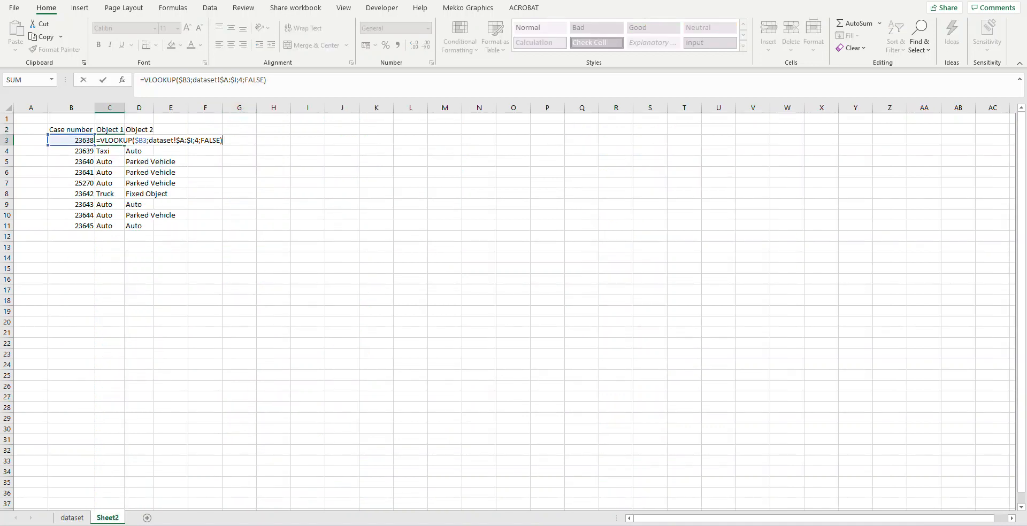
left_click(198, 140)
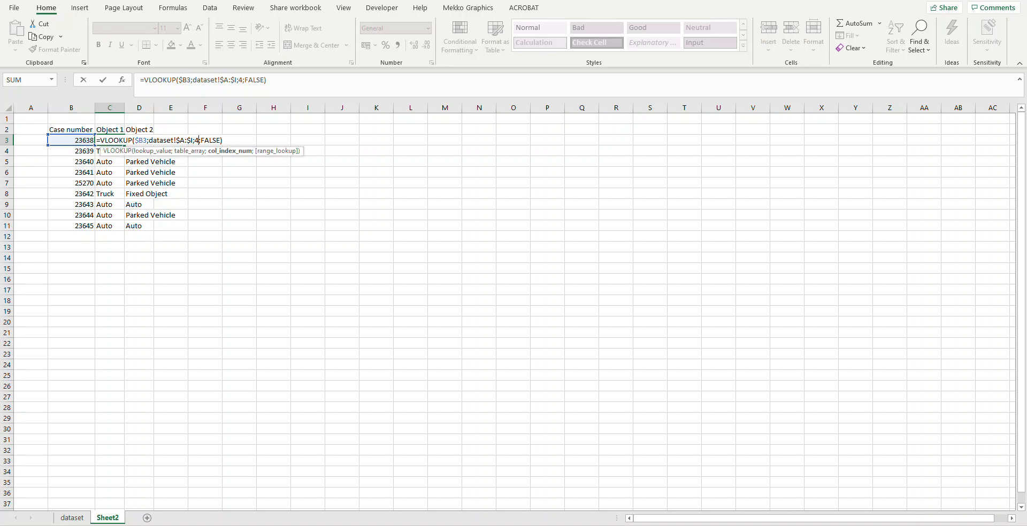
key("BackSpace")
left_click(110, 130)
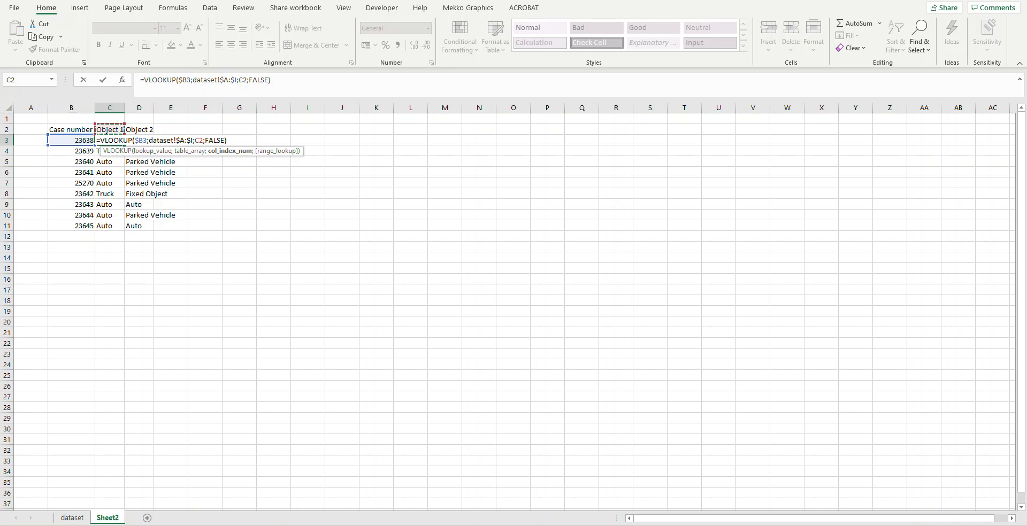
key("BackSpace")
key("BackSpace")
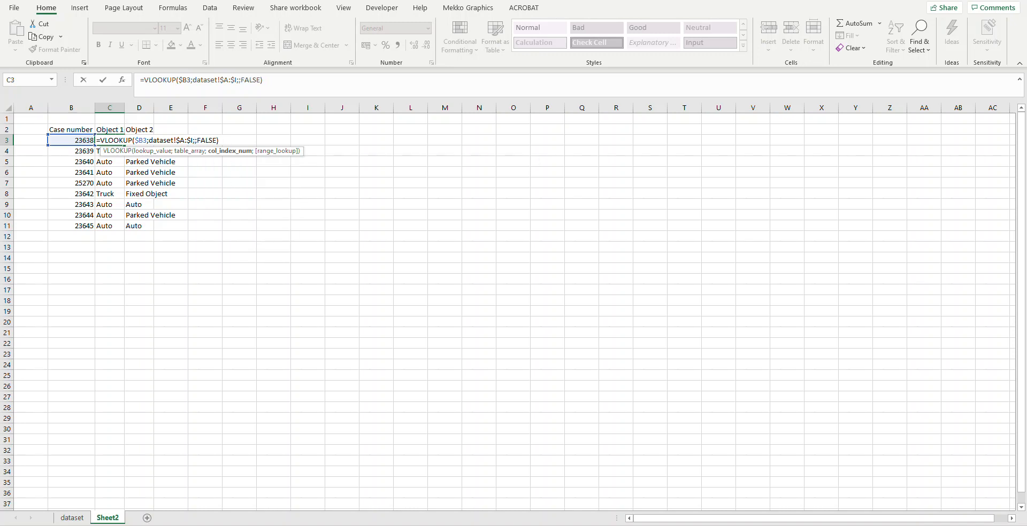
Step: Insert a MATCH function as the column index in C3's VLOOKUP, with C$2 as its lookup value
type("mat")
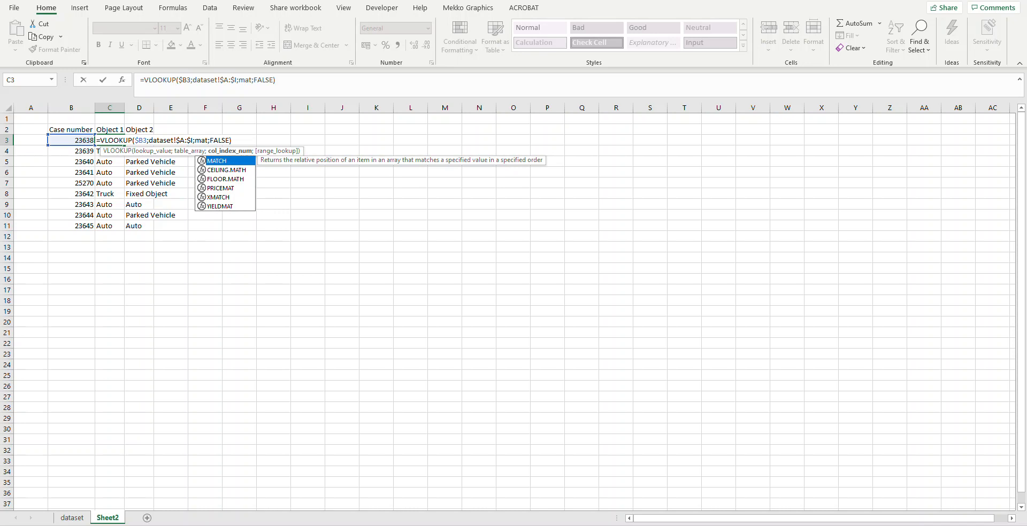
key("Tab")
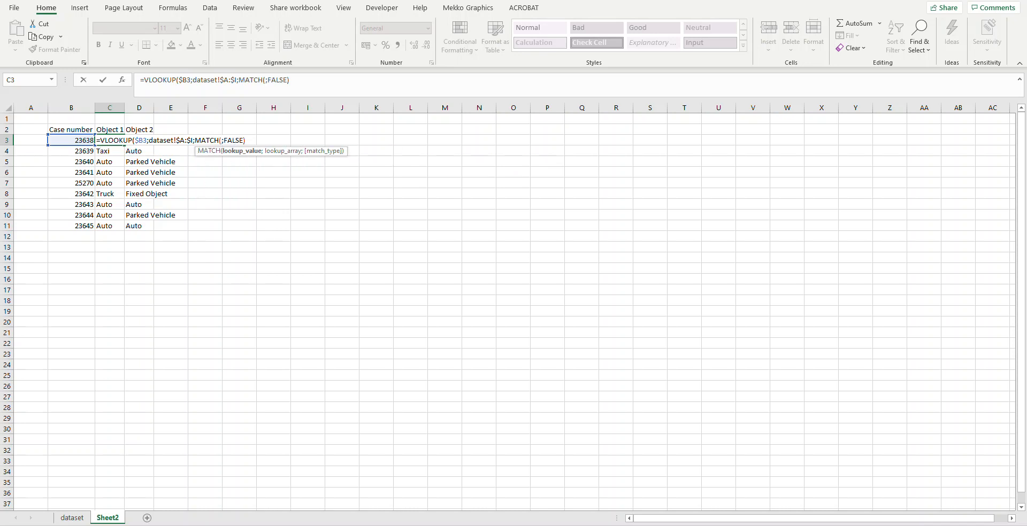
key("Up")
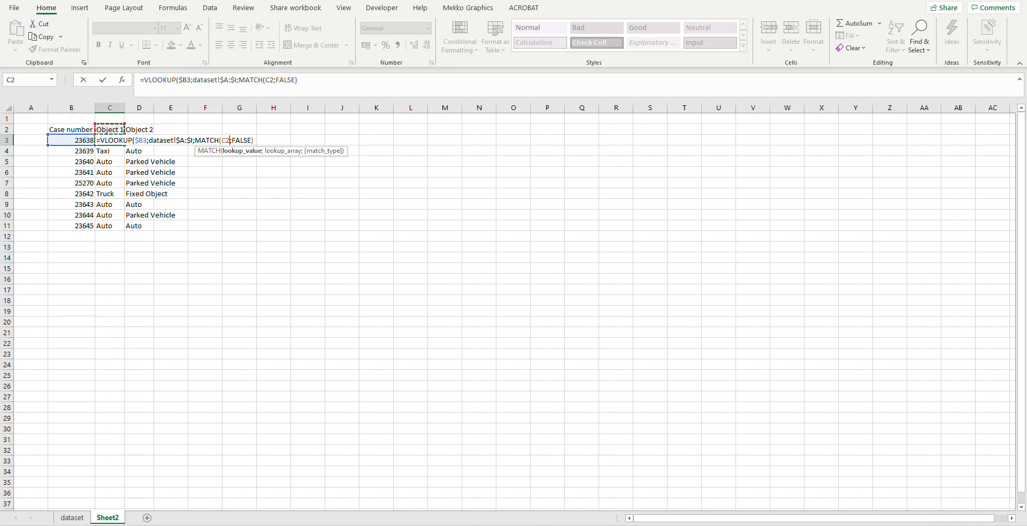
key("F4")
key("F4")
type(";")
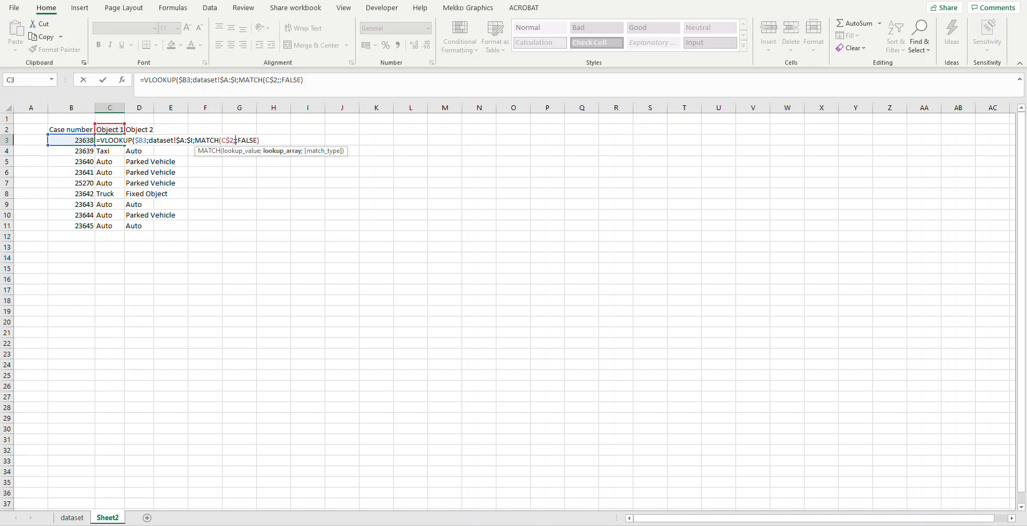
Step: Set MATCH's lookup array to the absolute header range $A$1:$I$1 on the dataset sheet
left_click(72, 518)
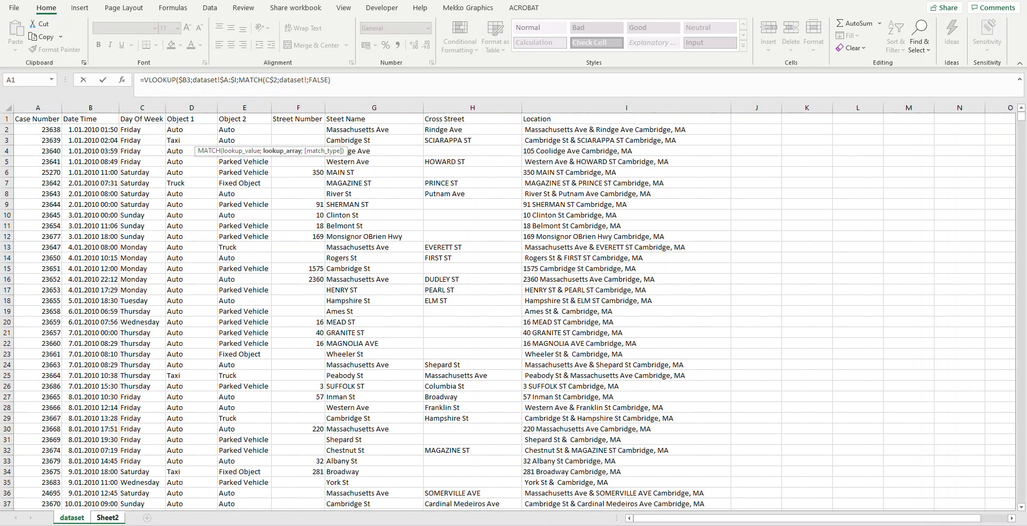
left_click_drag(38, 108, 728, 121)
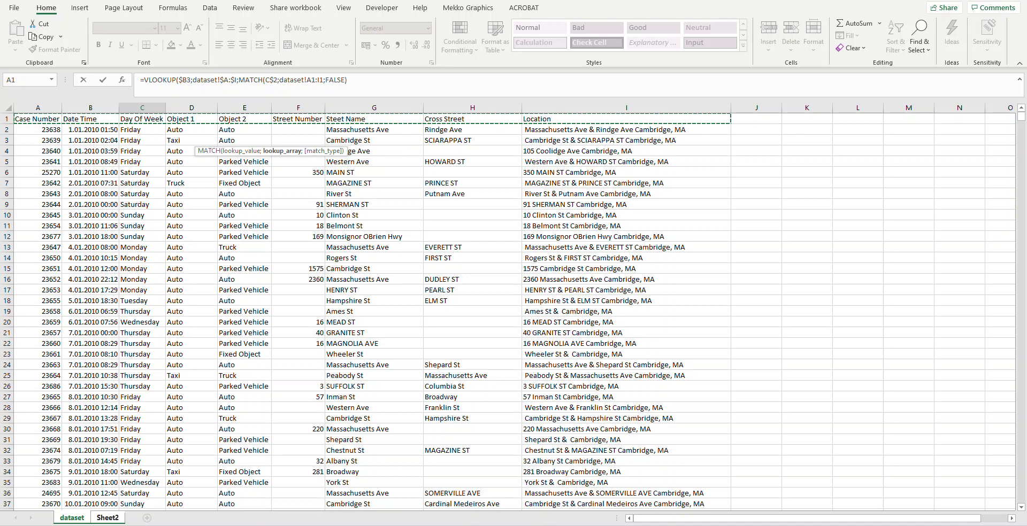
key("F4")
left_click(340, 79)
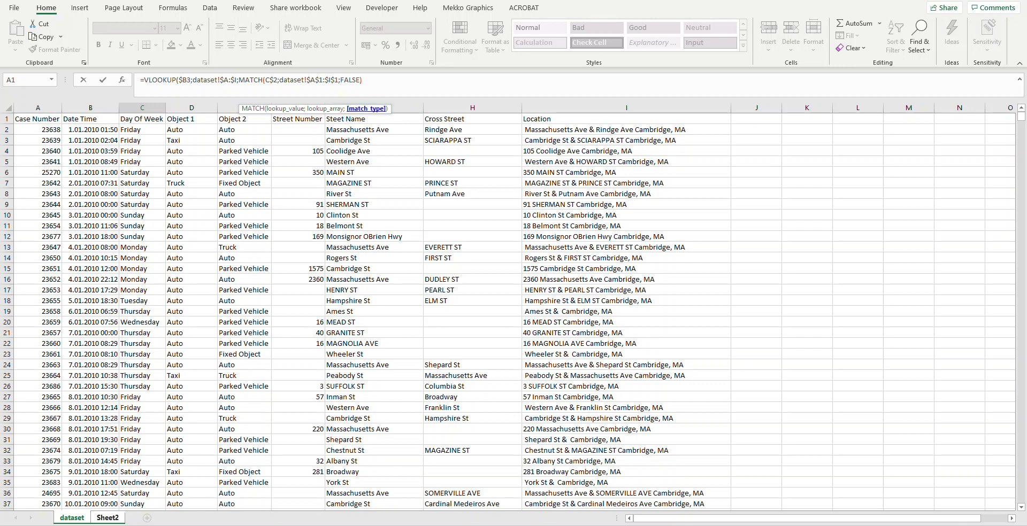
Step: Set the match type of the MATCH function in C3 to 0 for an exact match
left_click(366, 109)
key("BackSpace")
key("Down")
key("Down")
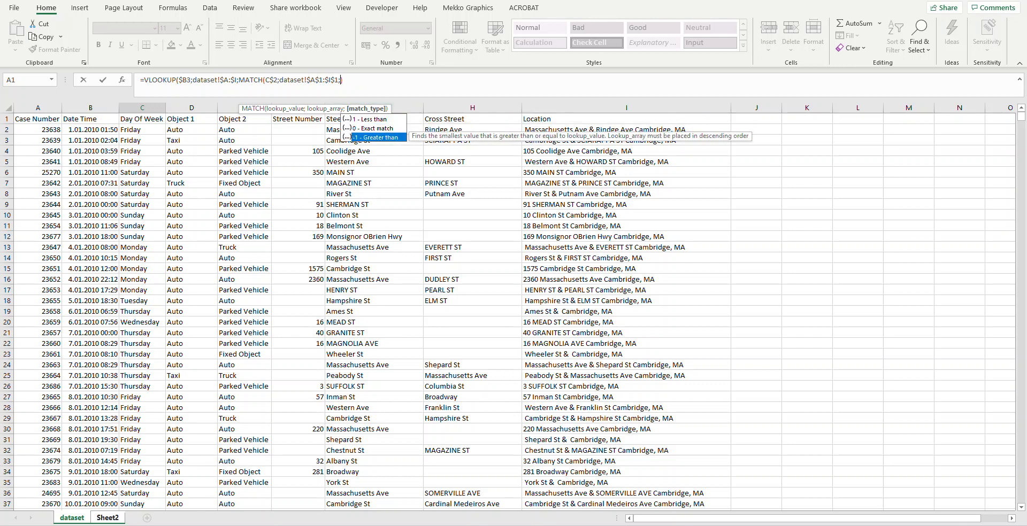
key("Up")
key("Tab")
key("Return")
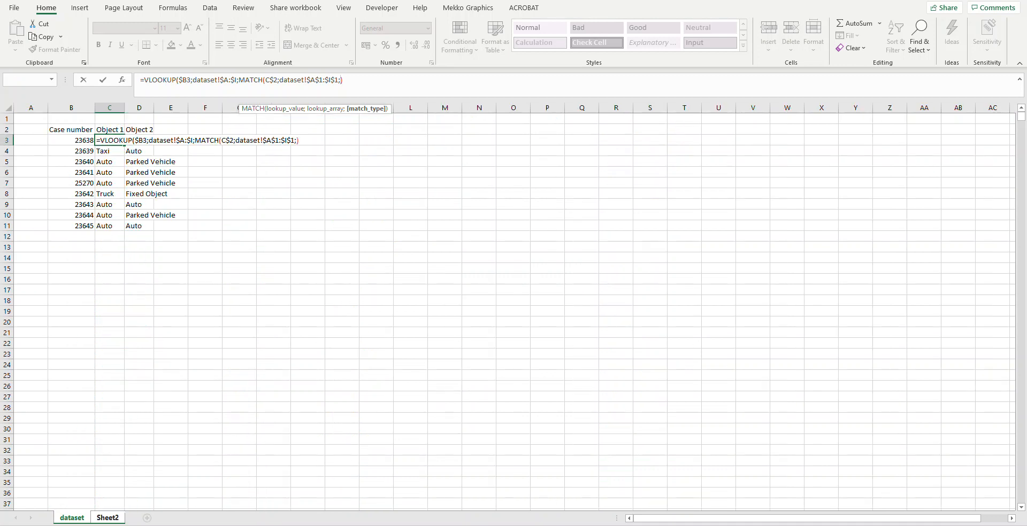
key("Return")
key("Up")
key("F2")
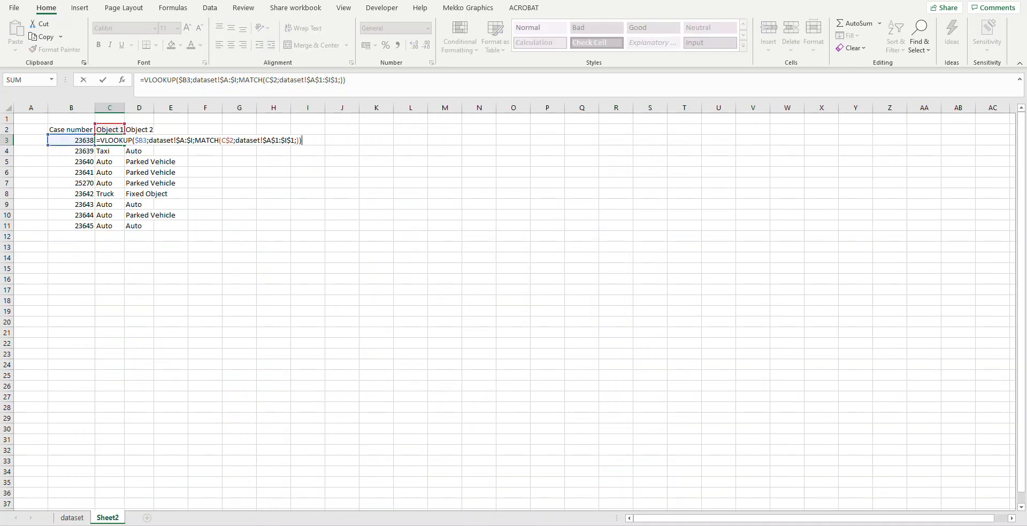
left_click(341, 80)
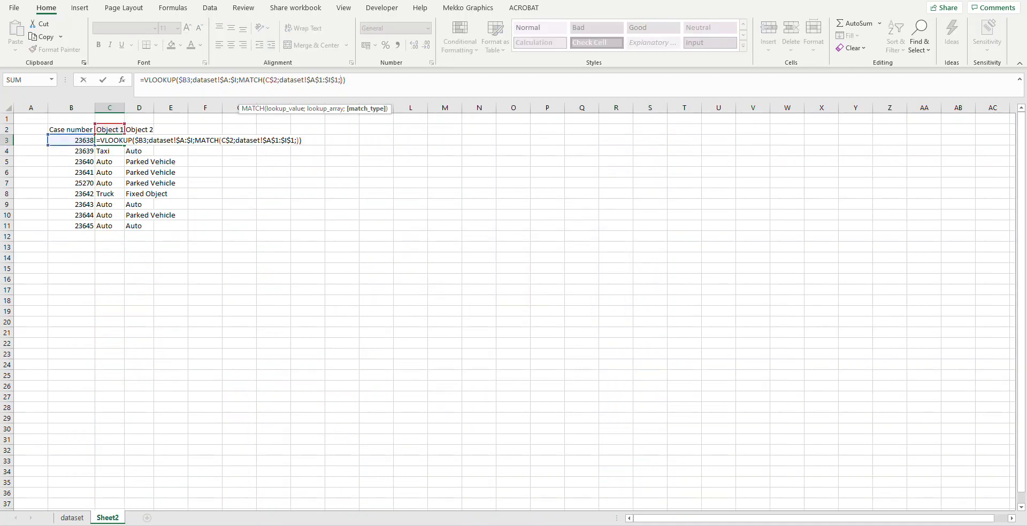
type("0")
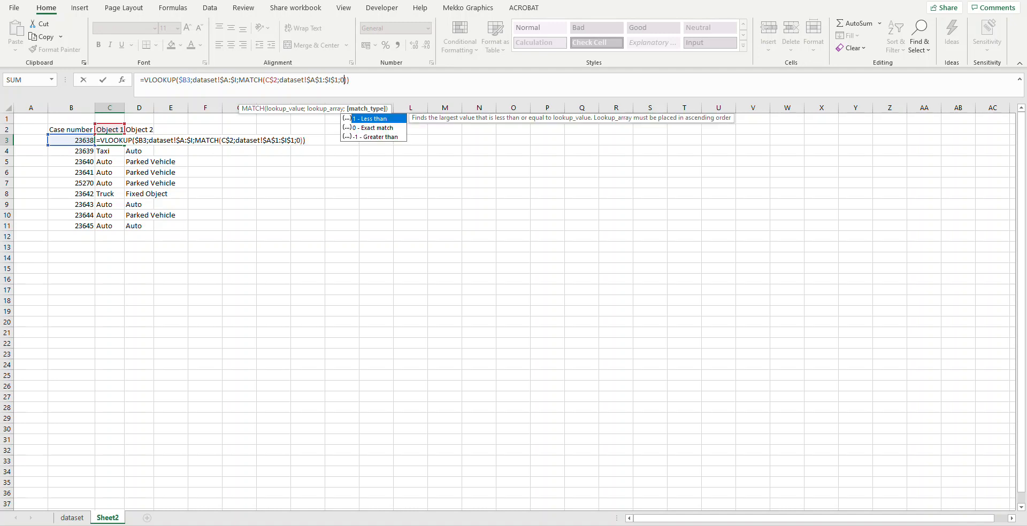
Step: Add FALSE as the range lookup argument of C3's VLOOKUP and enter the formula
left_click(348, 80)
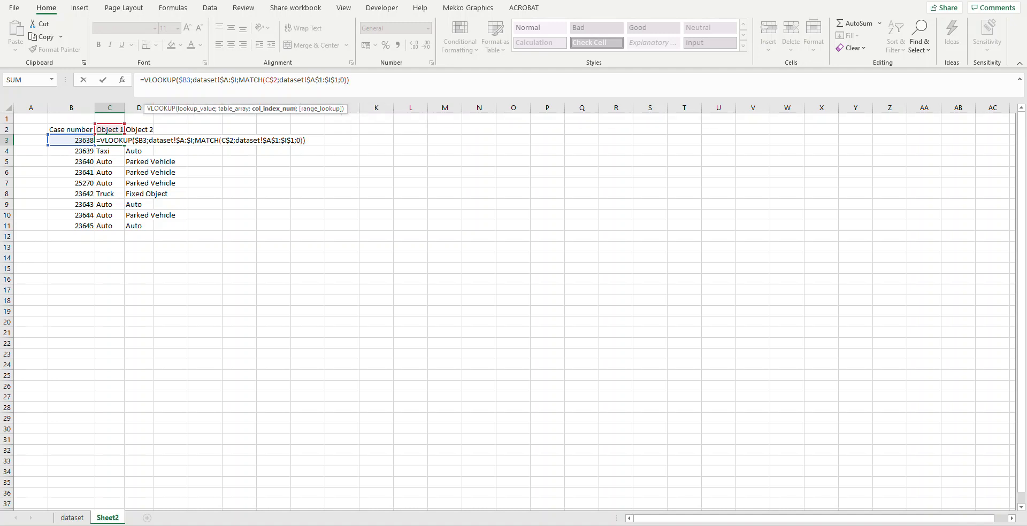
type(";FALSE")
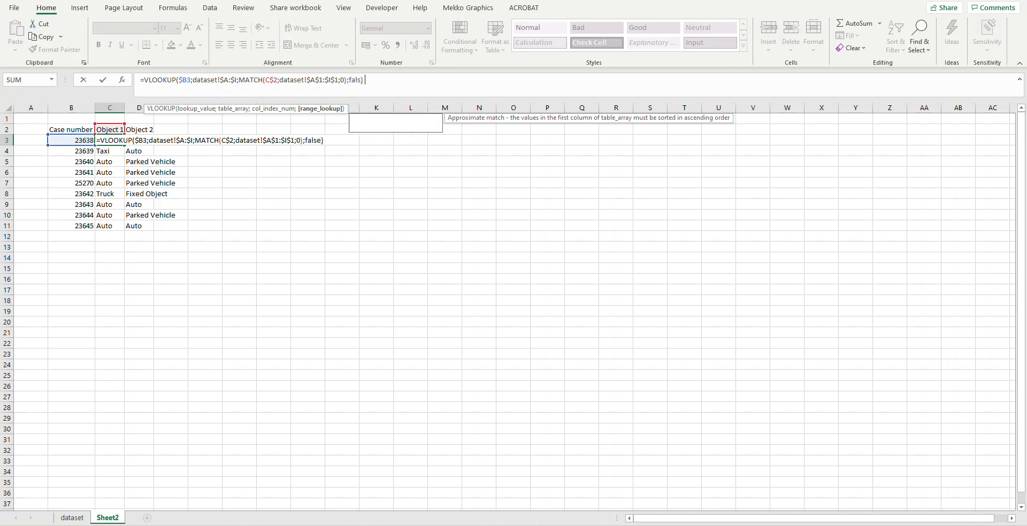
key("Return")
Step: Fill C3's VLOOKUP and MATCH formula down to C11 and check the copied formulas
left_click(110, 140)
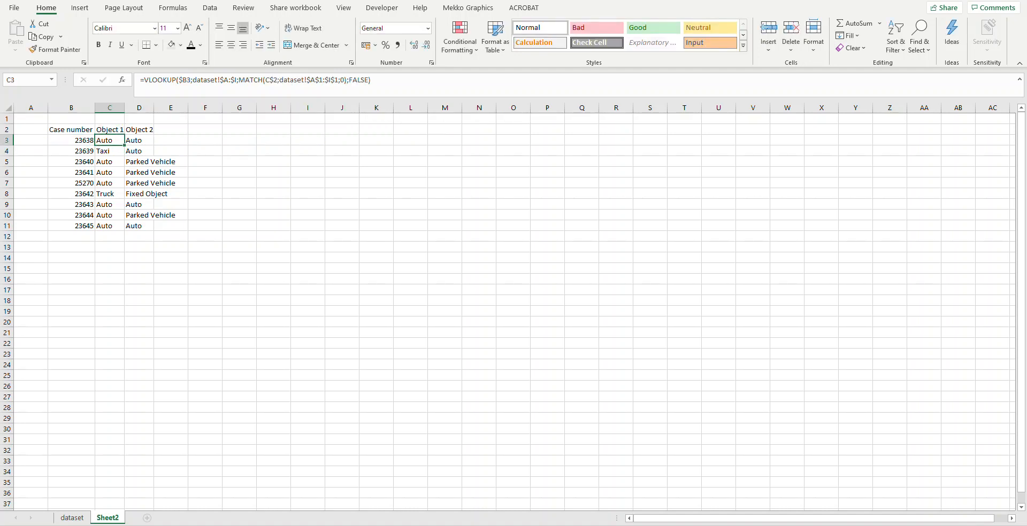
double_click(124, 145)
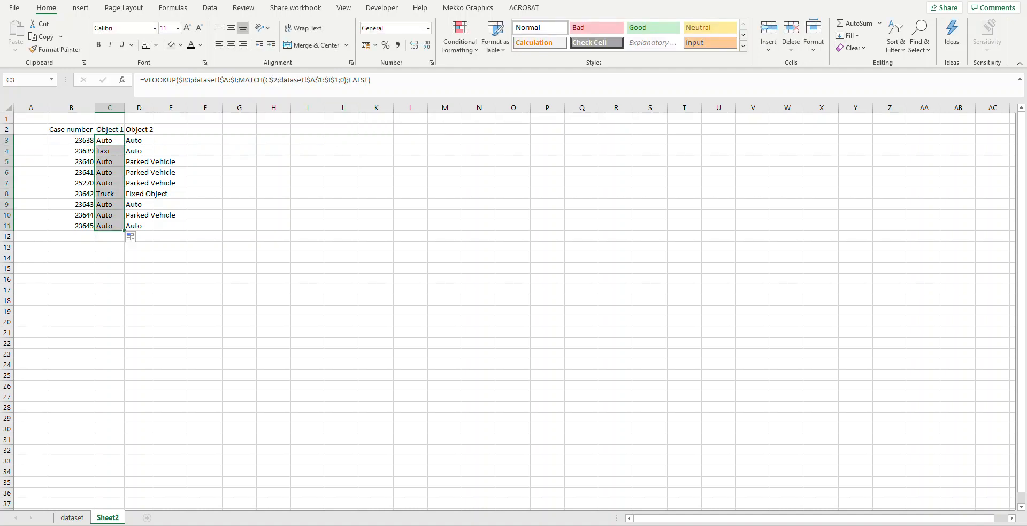
left_click(109, 183)
key("F2")
key("Escape")
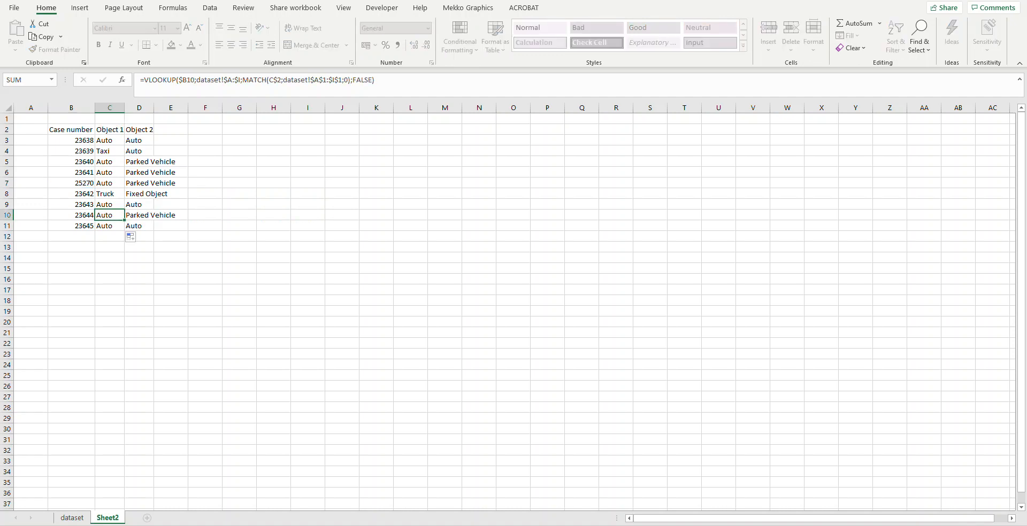
left_click(109, 151)
key("Escape")
Step: Copy C3's formula into D3, check its header reference, and fill it down to D11
left_click(140, 141)
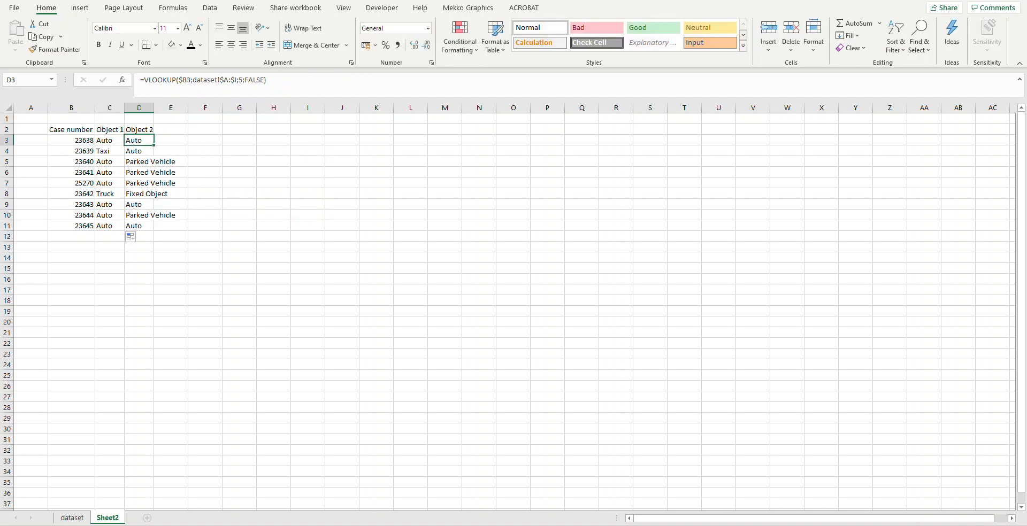
key("F2")
key("Escape")
left_click(109, 140)
key("ctrl+c")
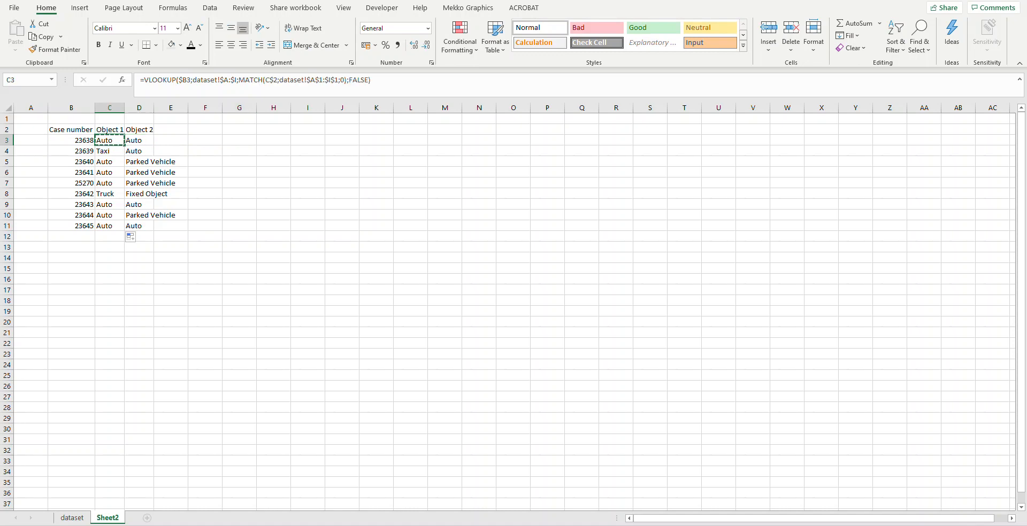
left_click(140, 140)
key("ctrl+v")
key("F2")
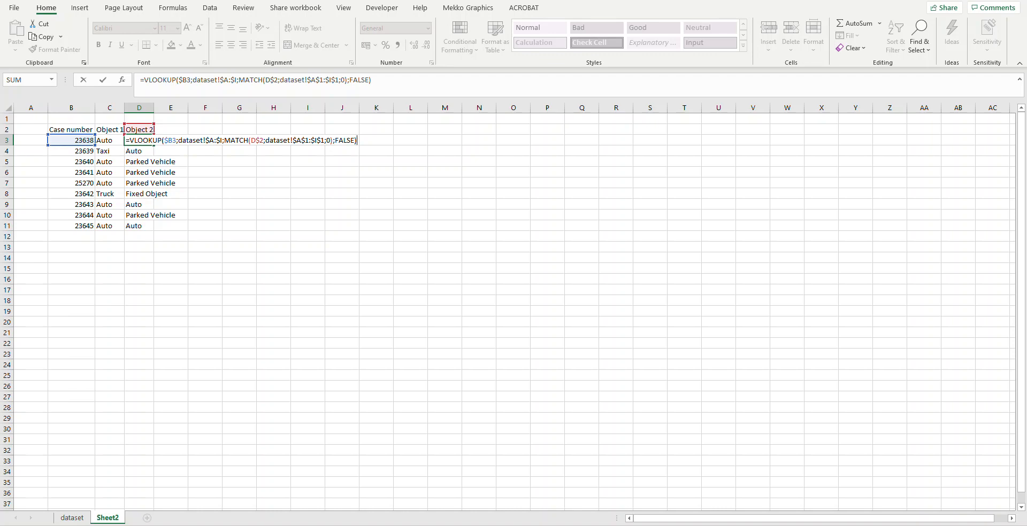
key("Escape")
double_click(154, 146)
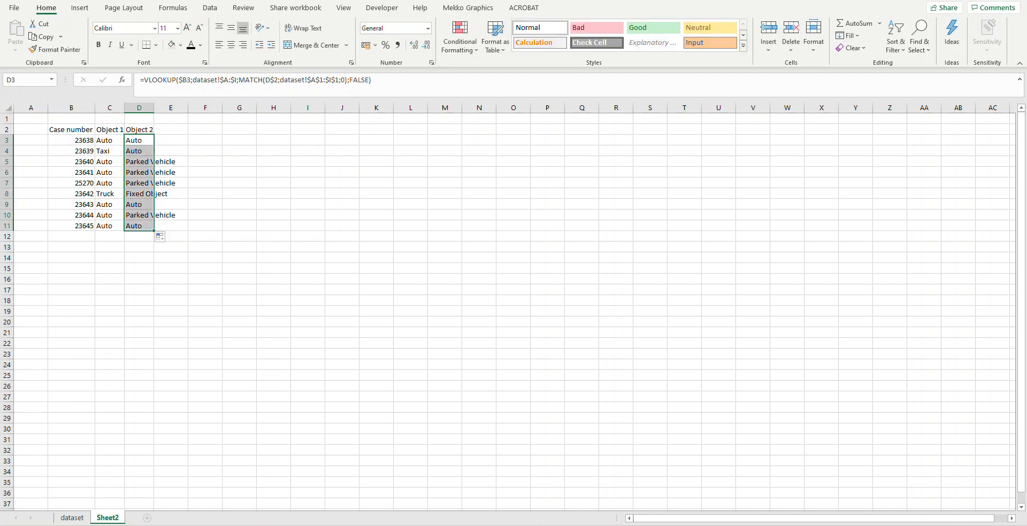
Step: Copy the entire dataset2 sheet and paste it over the contents of the dataset sheet in the lookup workbook
left_click(72, 517)
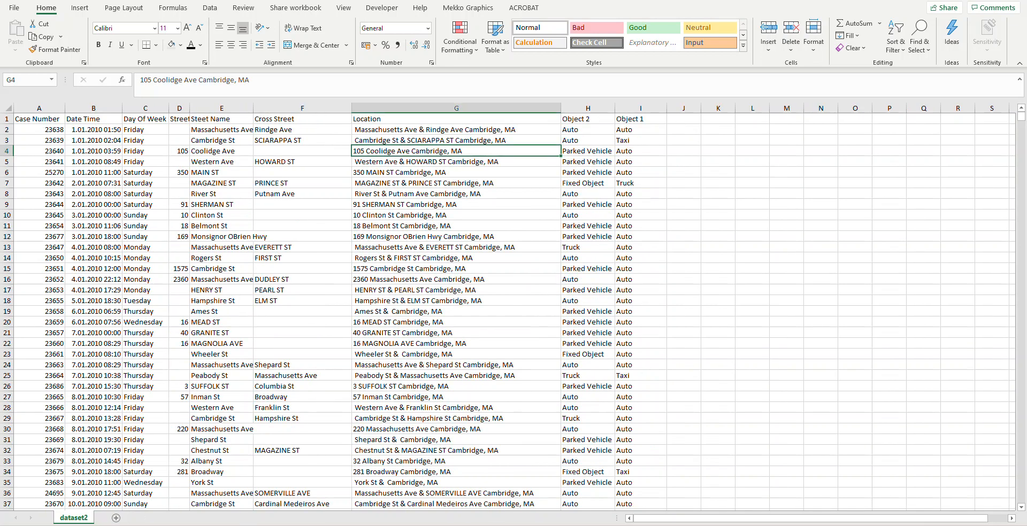
left_click(94, 130)
key("ctrl+a")
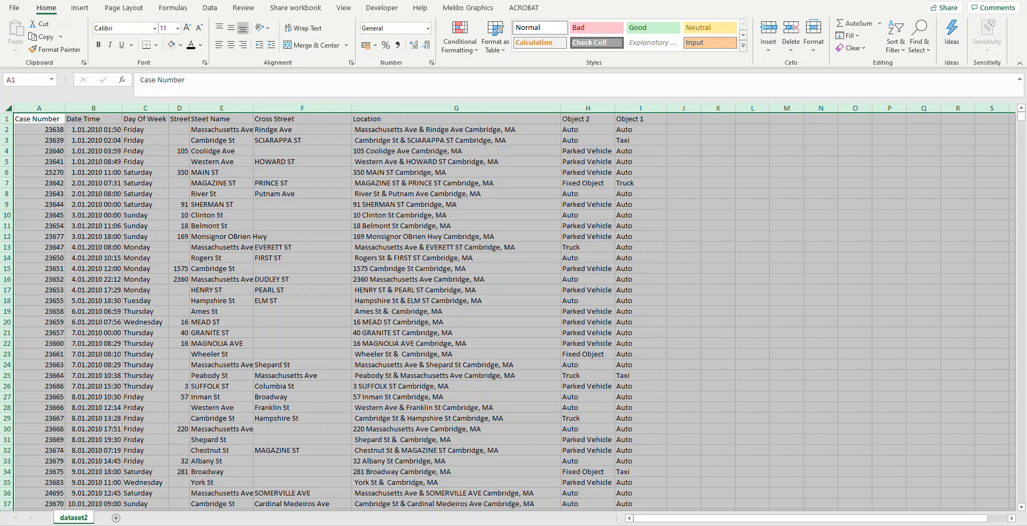
key("ctrl+c")
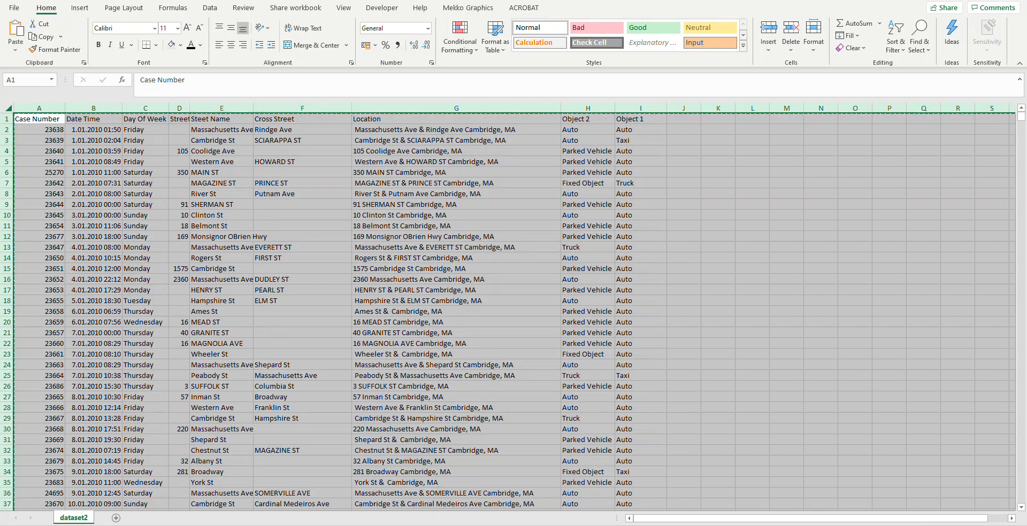
key("alt+Tab")
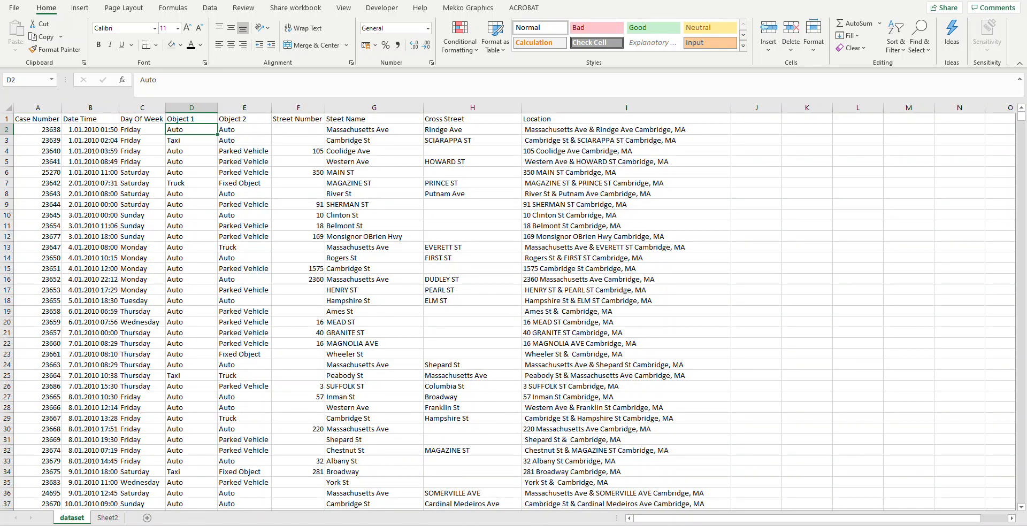
key("ctrl+a")
left_click(37, 119)
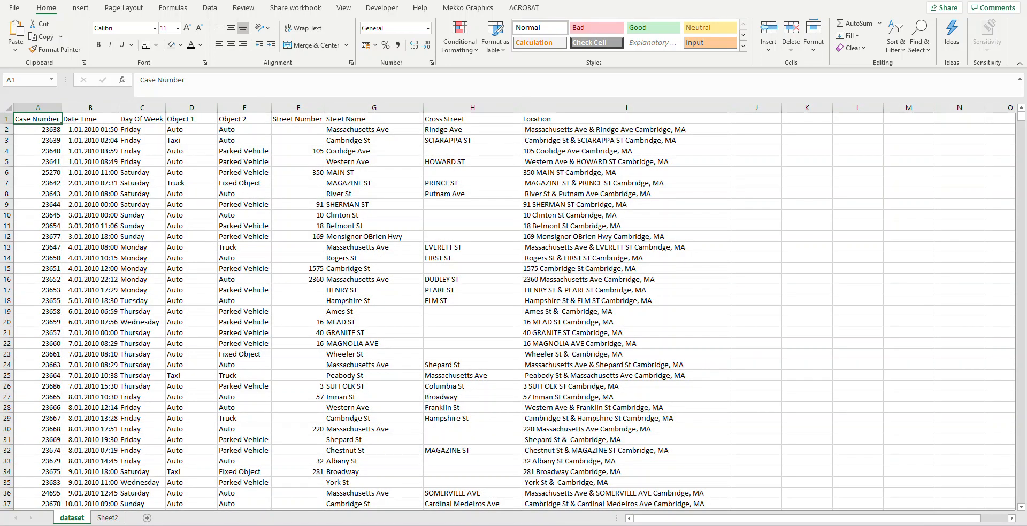
key("ctrl+a")
key("ctrl+v")
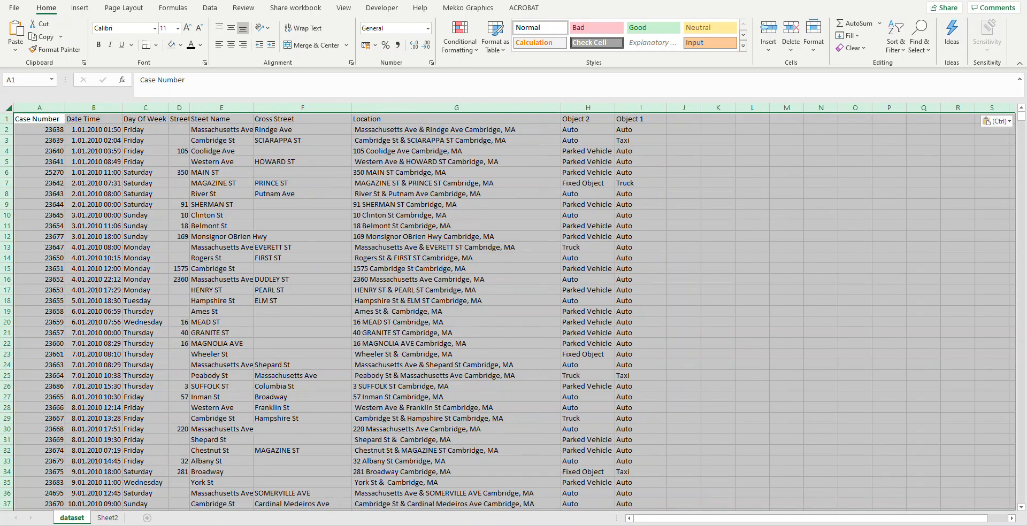
Step: Check the Object 1 and Object 2 lookup results on Sheet2 and inspect the references in C3's VLOOKUP and MATCH formula
left_click(108, 518)
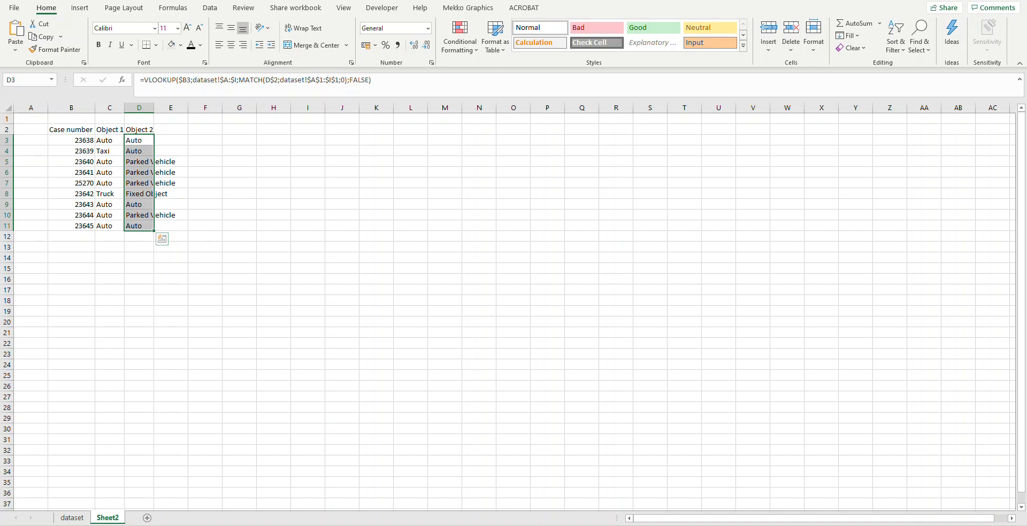
left_click(109, 140)
key("F2")
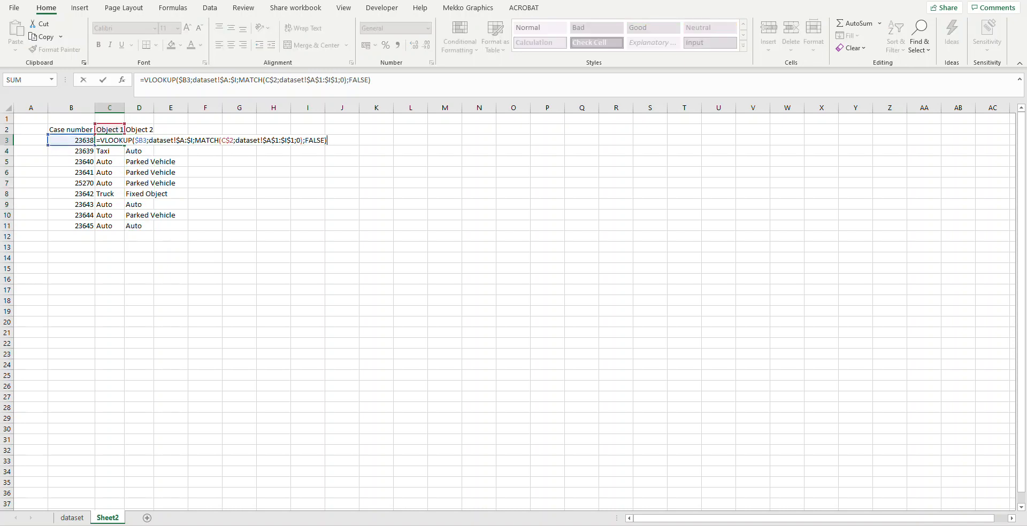
key("ctrl+Return")
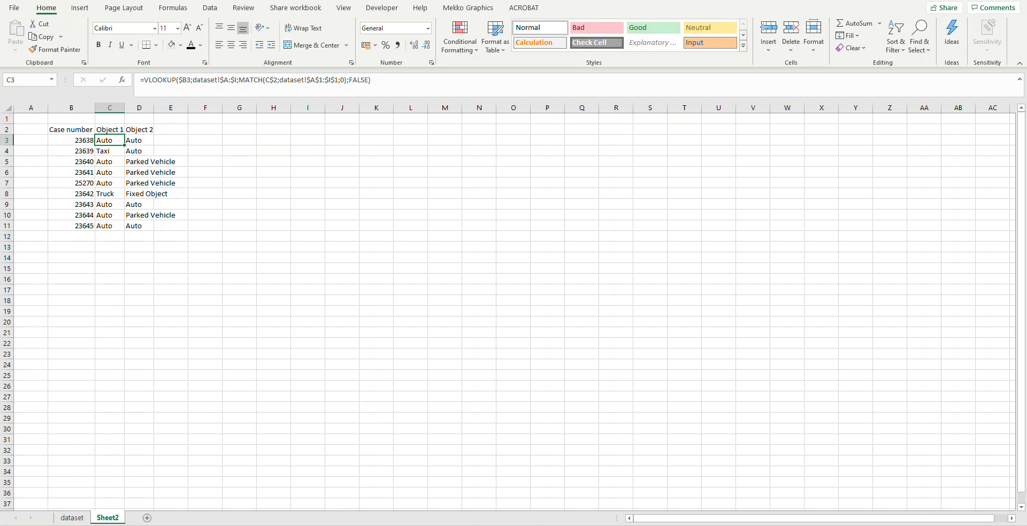
key("F2")
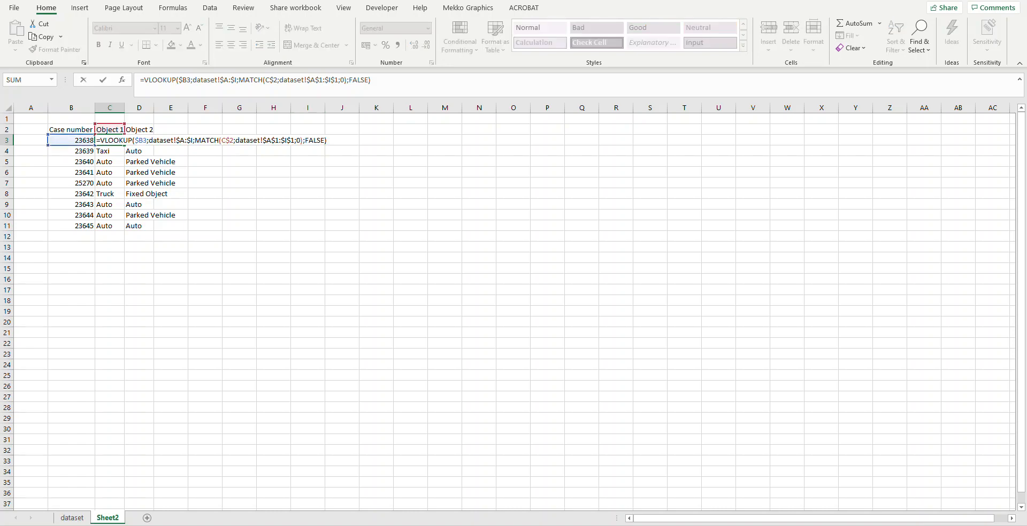
key("Escape")
Step: Review the header row A1:I1 of the dataset sheet that MATCH searches, and compare it with D3's formula on Sheet2
left_click(72, 517)
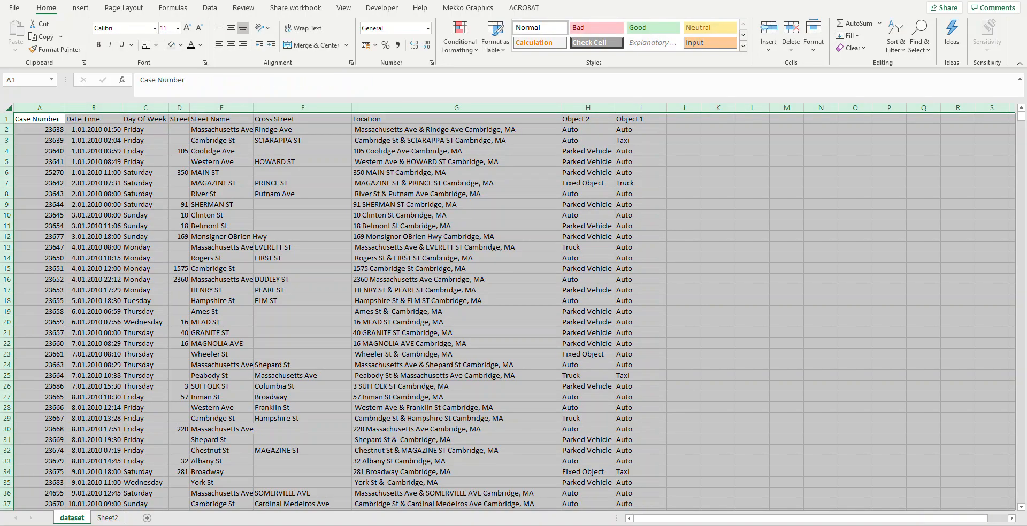
left_click(39, 119)
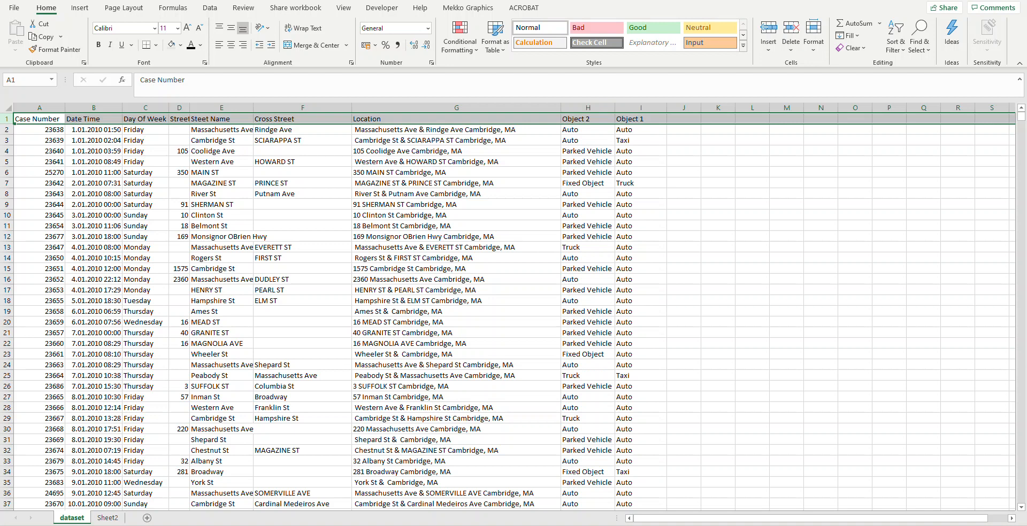
key("ctrl+Right")
key("ctrl+shift+Left")
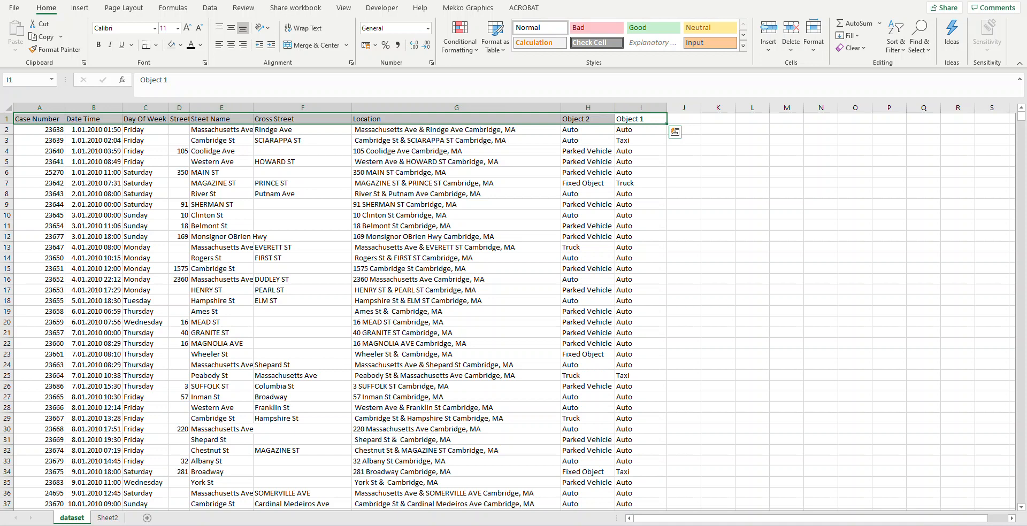
left_click(39, 151)
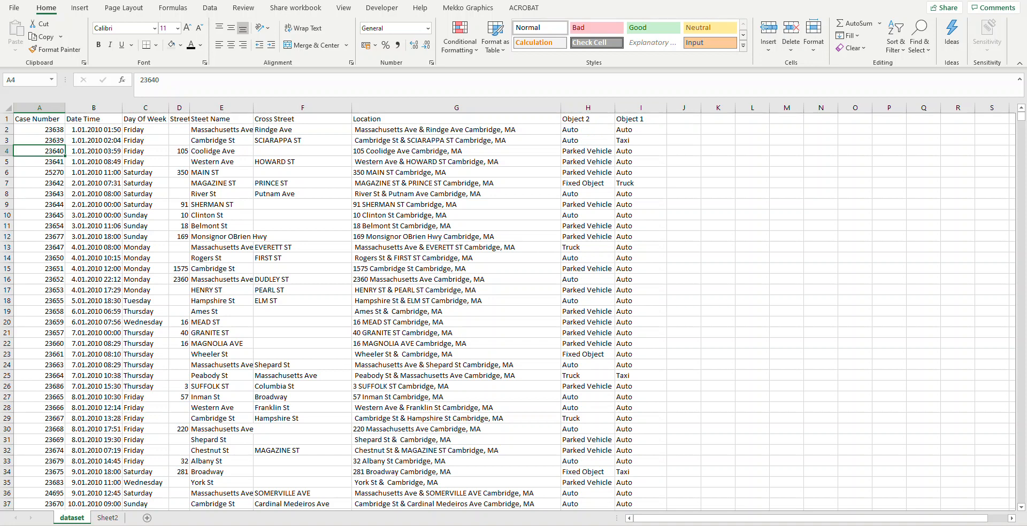
left_click(108, 518)
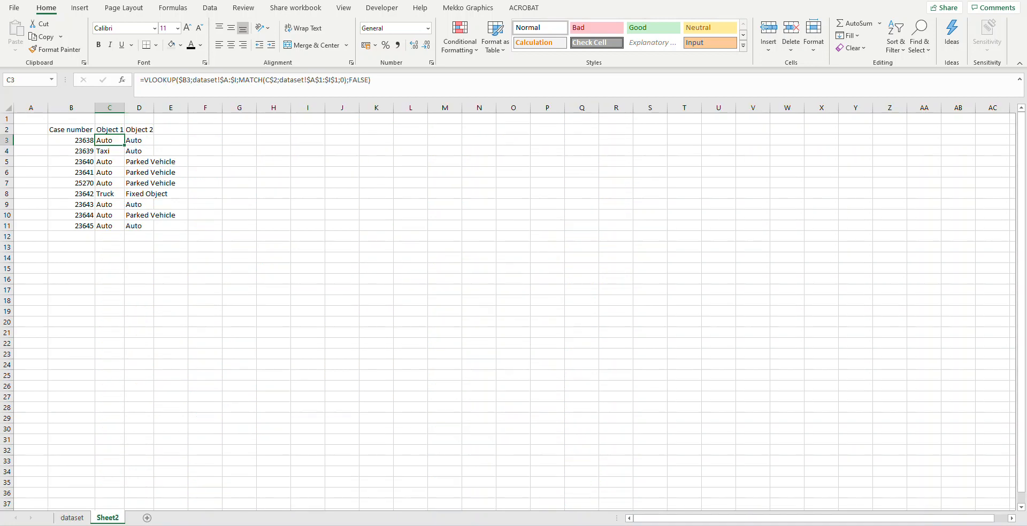
left_click(139, 140)
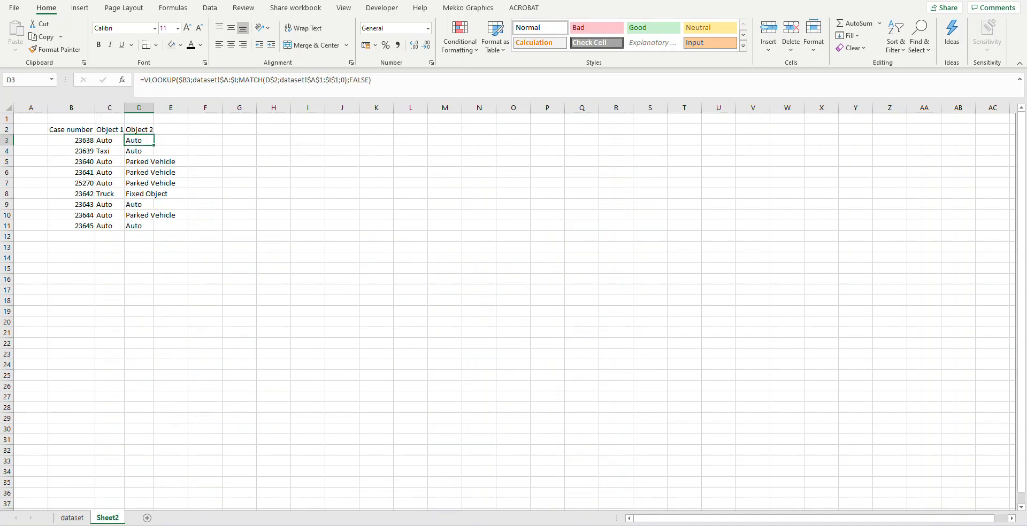